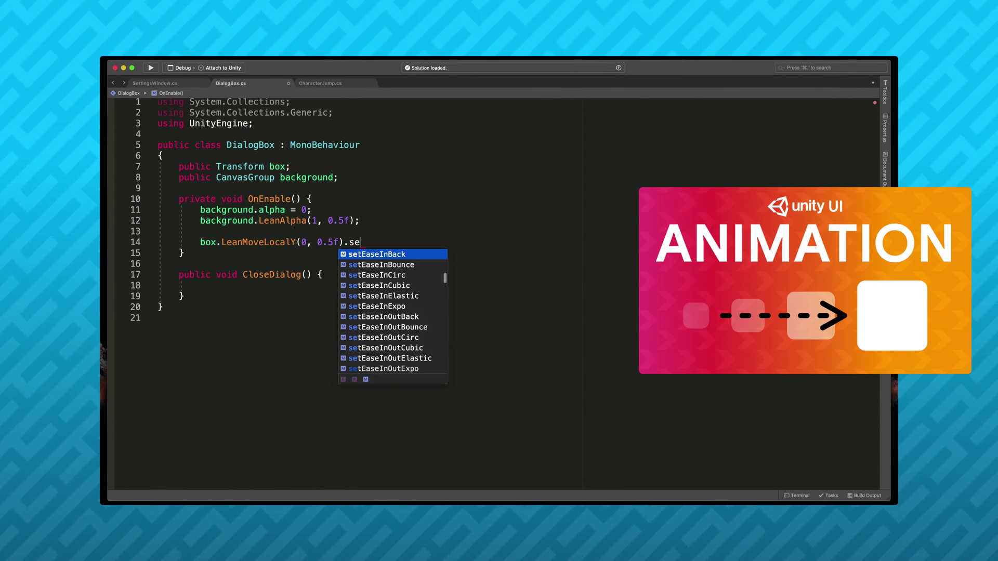
Demo the finished game: close the volume and score dialogs, then expand and collapse the inventory bar
{"action": "type", "text": "easeout"}
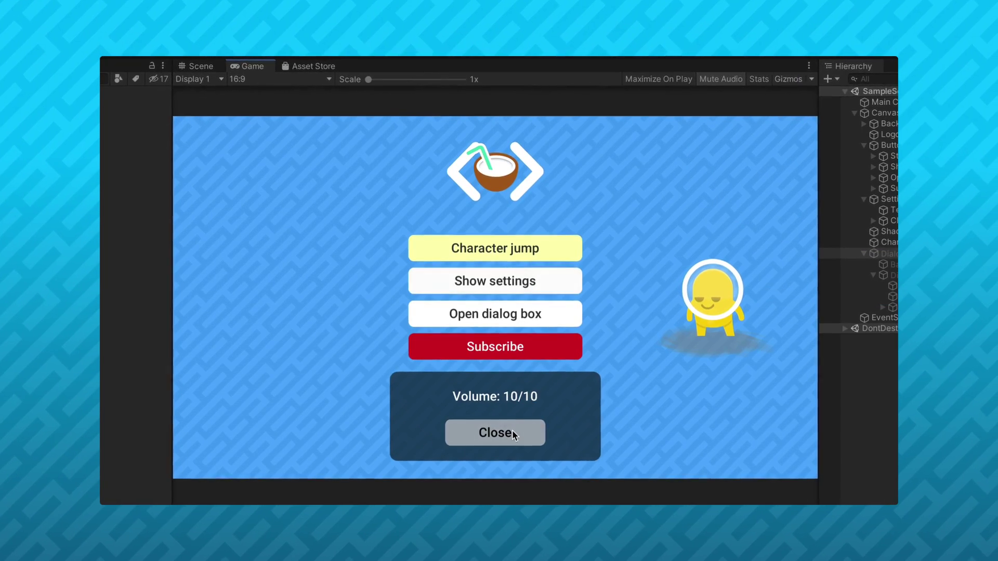
{"action": "left_click", "coordinate": [512, 432]}
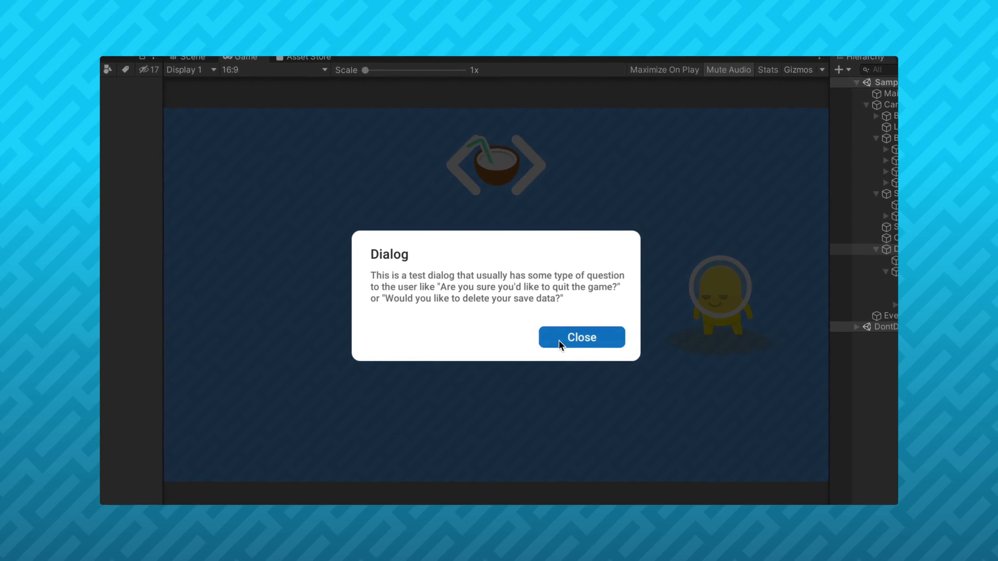
{"action": "left_click", "coordinate": [561, 342]}
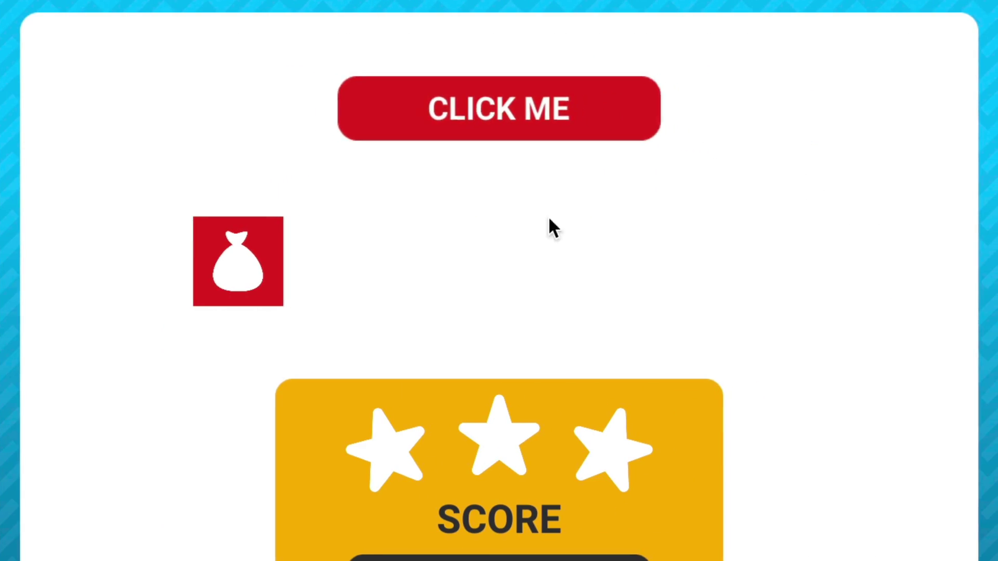
{"action": "left_click", "coordinate": [234, 255]}
{"action": "left_click", "coordinate": [796, 260]}
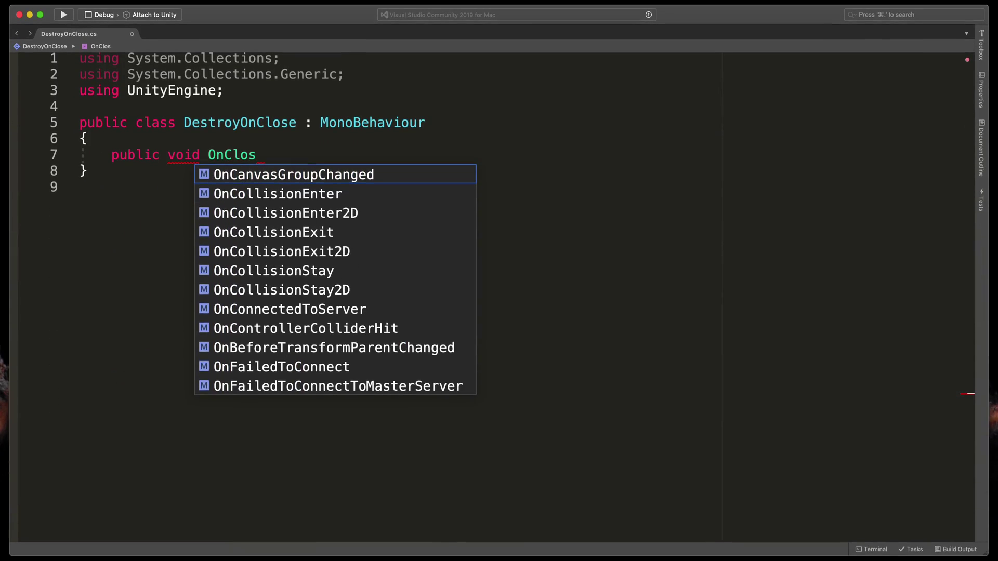
Show the scripted approach by writing a Destroy() call inside the OnClose method
{"action": "type", "text": "e() {"}
{"action": "key", "text": "Return"}
{"action": "type", "text": "Destroy("}
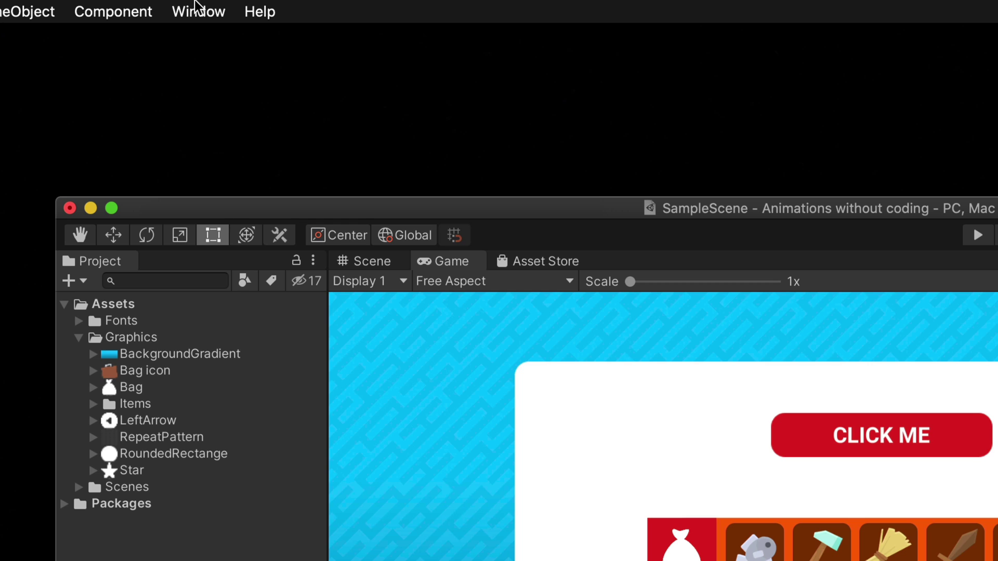
Open the Animation window from Window > Animation > Animation with RedButton selected
{"action": "left_click", "coordinate": [196, 9]}
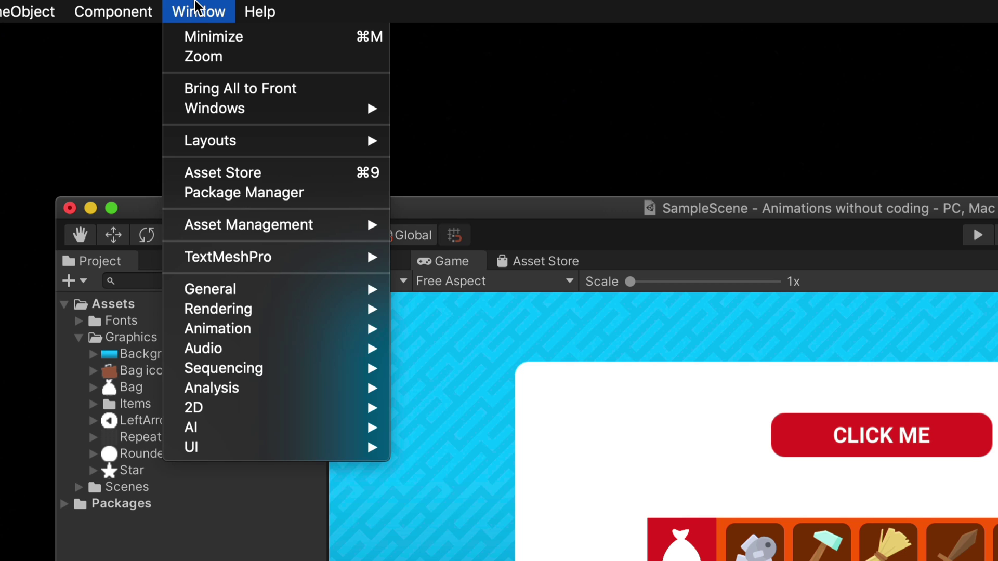
{"action": "mouse_move", "coordinate": [352, 330]}
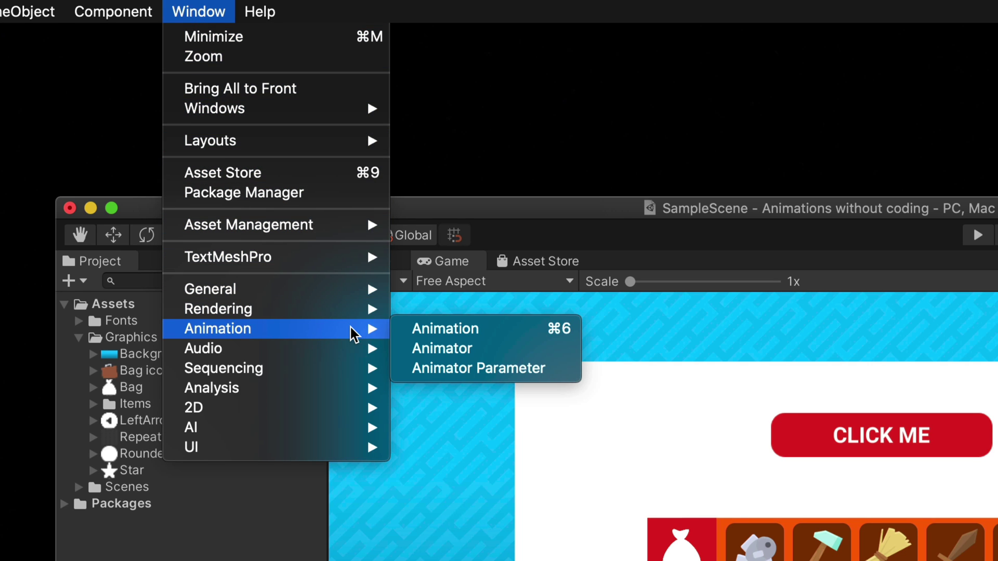
{"action": "left_click", "coordinate": [421, 329]}
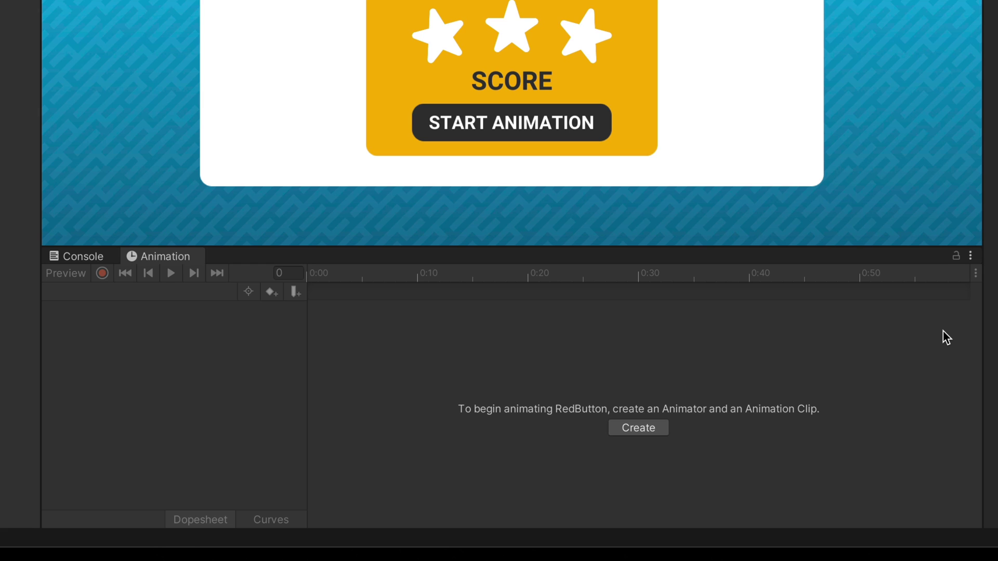
Create a new Animations folder and save RedButton's first clip there as LookAtMe
{"action": "left_click", "coordinate": [657, 428]}
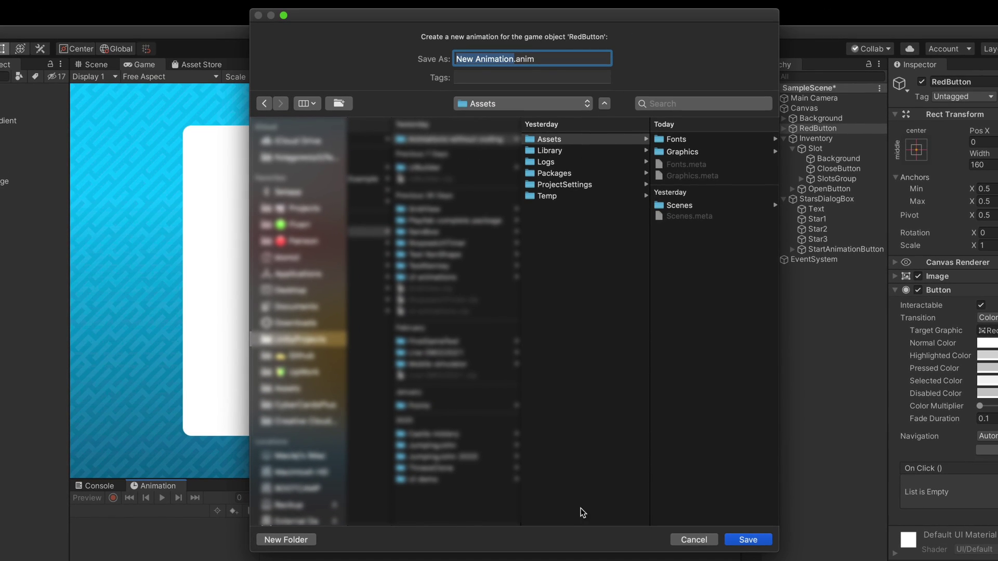
{"action": "key", "text": "shift+super+n"}
{"action": "type", "text": "Animations"}
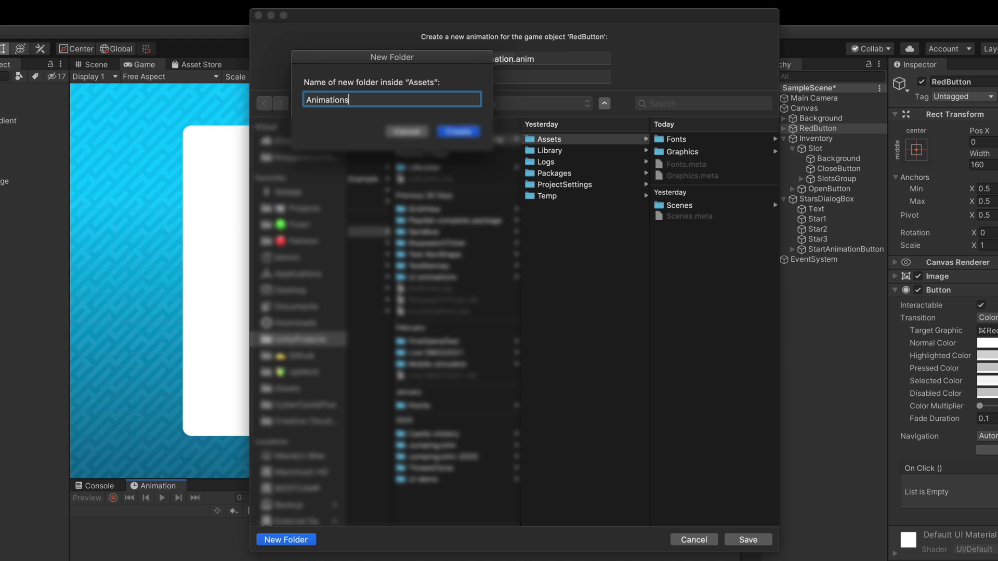
{"action": "key", "text": "Return"}
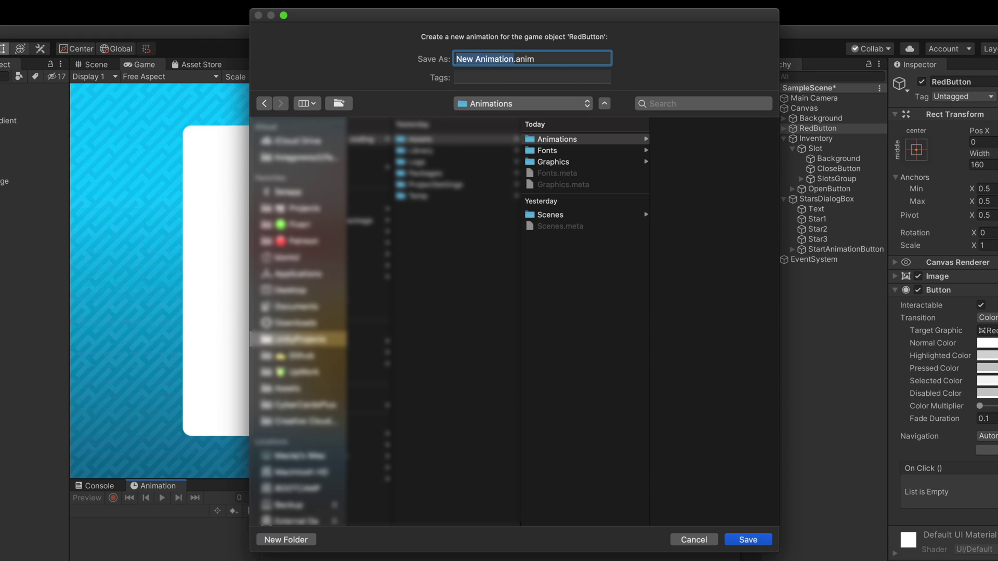
{"action": "type", "text": "L"}
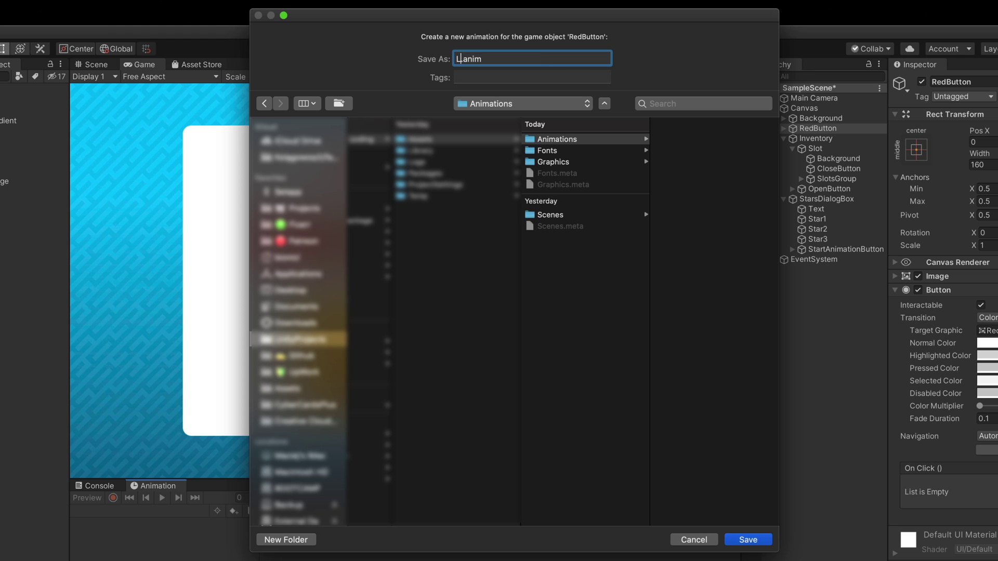
{"action": "type", "text": "ookAtMe"}
{"action": "key", "text": "Return"}
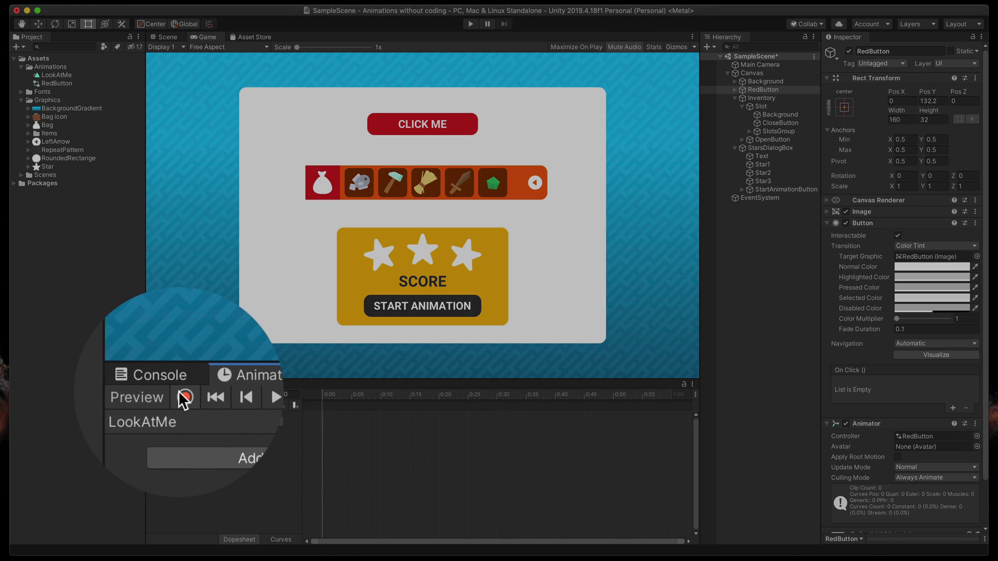
With recording on, key RedButton's Scale X and Y at 1.5 on frame 0
{"action": "left_click", "coordinate": [182, 394]}
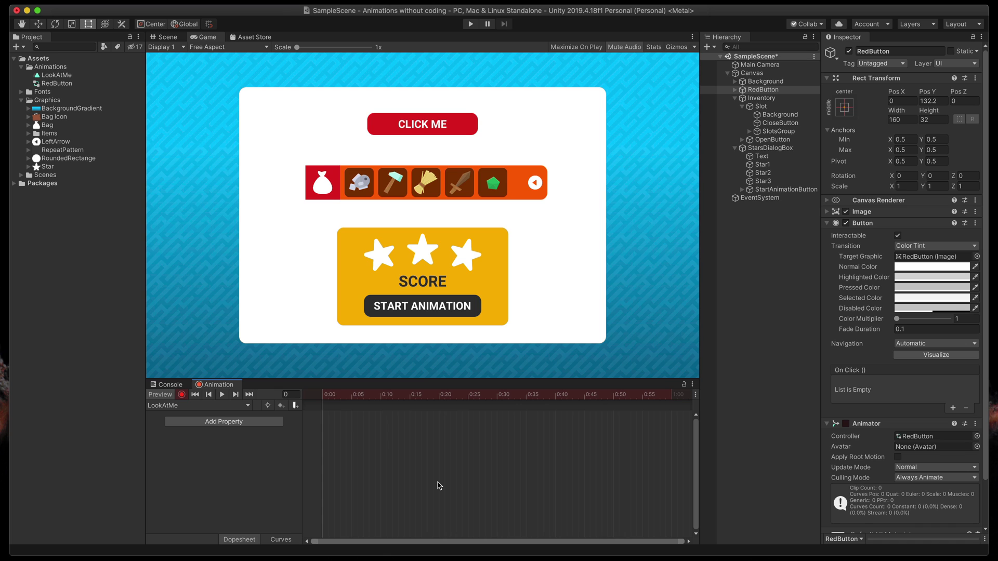
{"action": "mouse_move", "coordinate": [328, 398]}
{"action": "left_mouse_down"}
{"action": "mouse_move", "coordinate": [352, 399]}
{"action": "mouse_move", "coordinate": [314, 397]}
{"action": "left_mouse_up"}
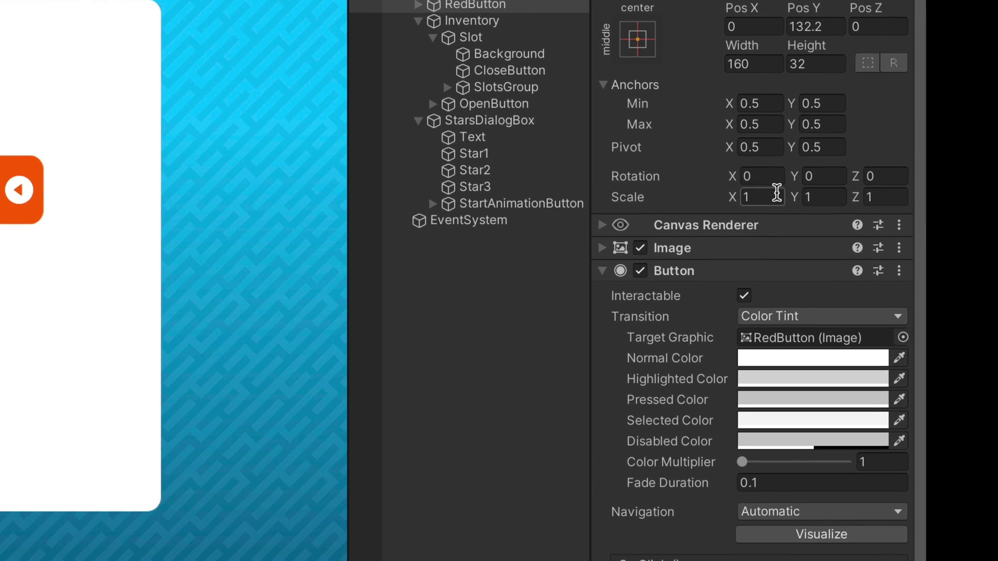
{"action": "left_click", "coordinate": [913, 185]}
{"action": "type", "text": "1.5"}
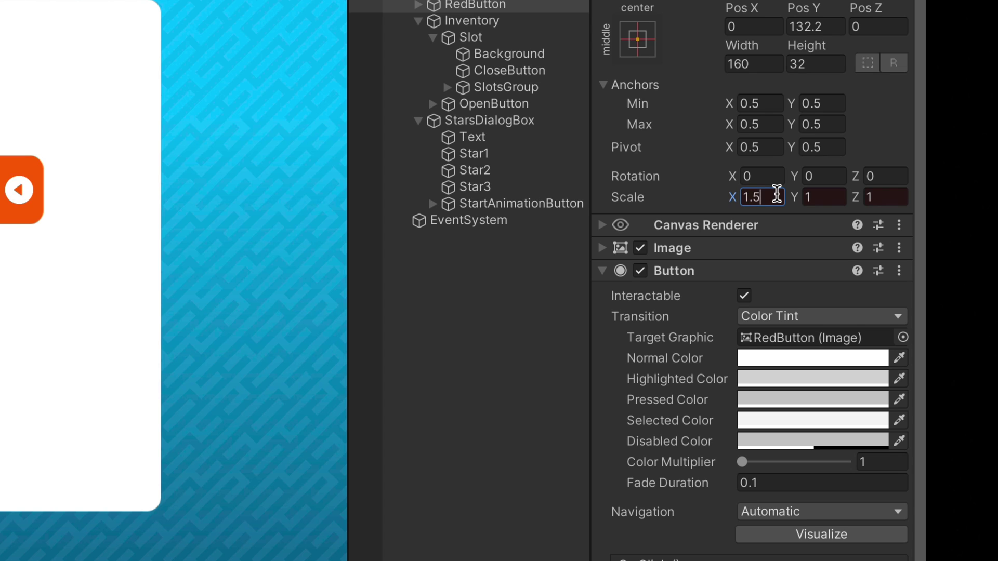
{"action": "key", "text": "Tab"}
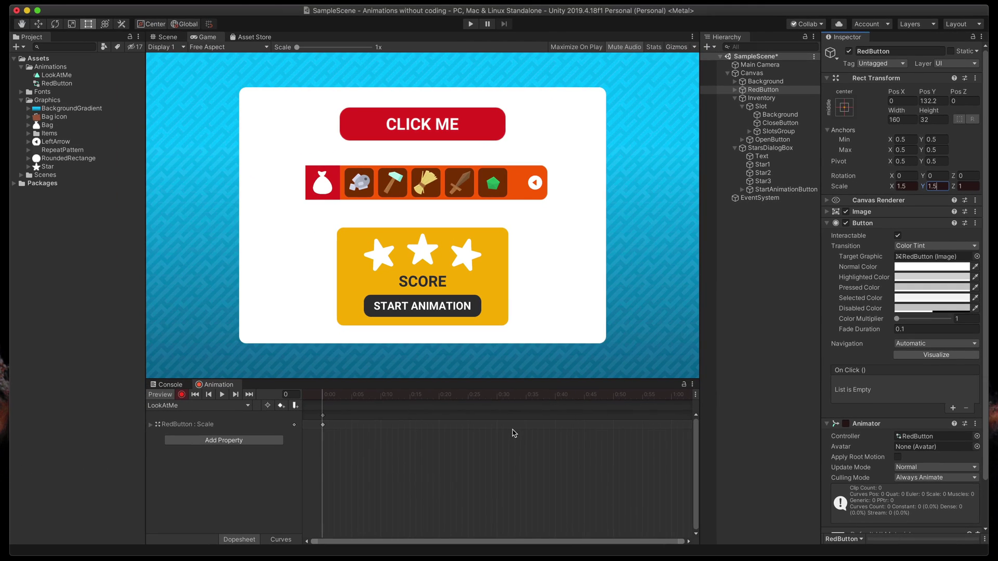
At 1:00, key RedButton's Scale X and Y back to 1, then scrub to check
{"action": "left_click_drag", "start_coordinate": [433, 398], "coordinate": [674, 412]}
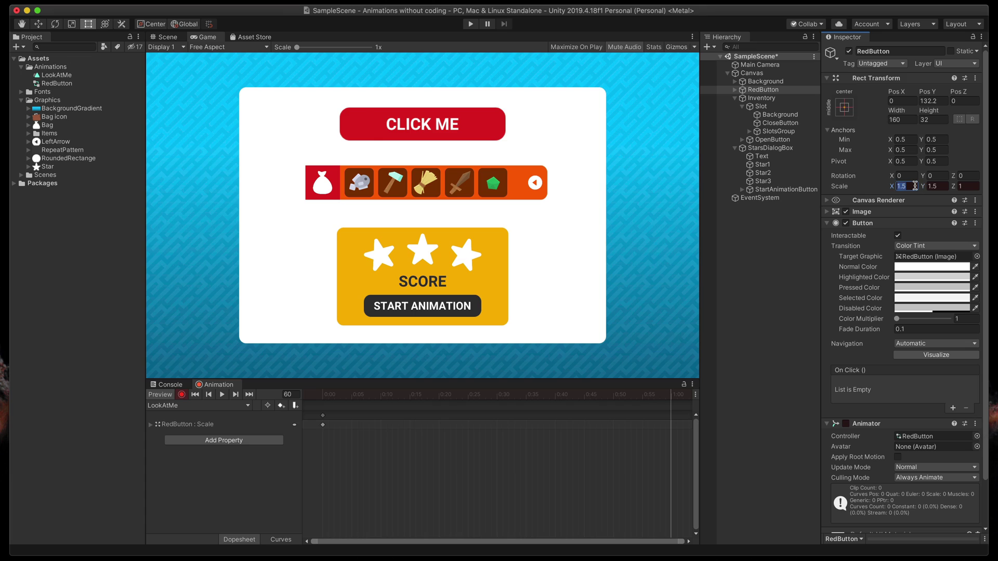
{"action": "type", "text": "1"}
{"action": "key", "text": "Tab"}
{"action": "type", "text": "1"}
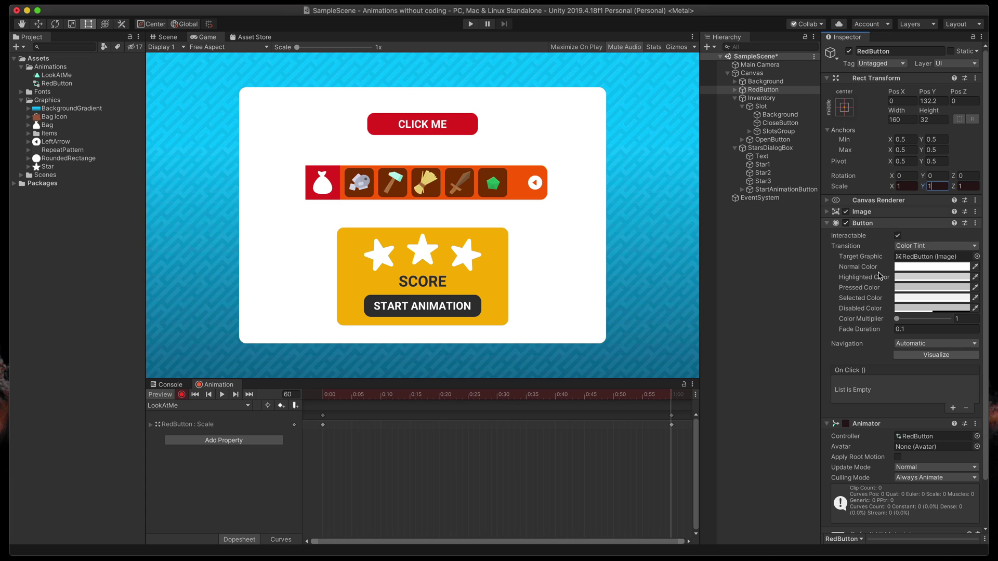
{"action": "mouse_move", "coordinate": [671, 401]}
{"action": "left_mouse_down"}
{"action": "mouse_move", "coordinate": [322, 395]}
{"action": "mouse_move", "coordinate": [673, 394]}
{"action": "left_mouse_up"}
Key RedButton's Scale back to 1.5 at frame 120 and preview the pulsing LookAtMe clip
{"action": "scroll", "coordinate": [654, 460], "scroll_direction": "down", "scroll_amount": 5}
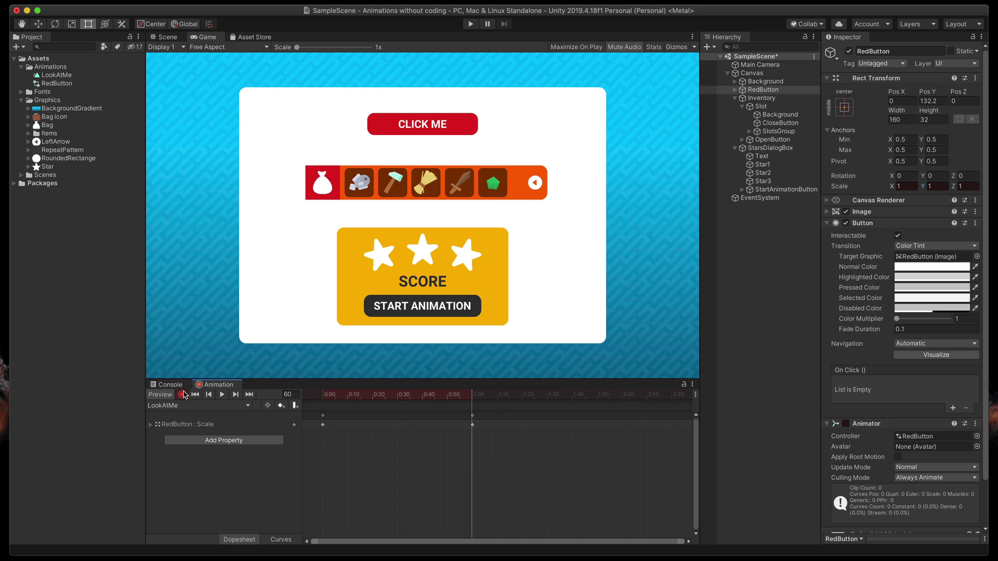
{"action": "left_click", "coordinate": [223, 395]}
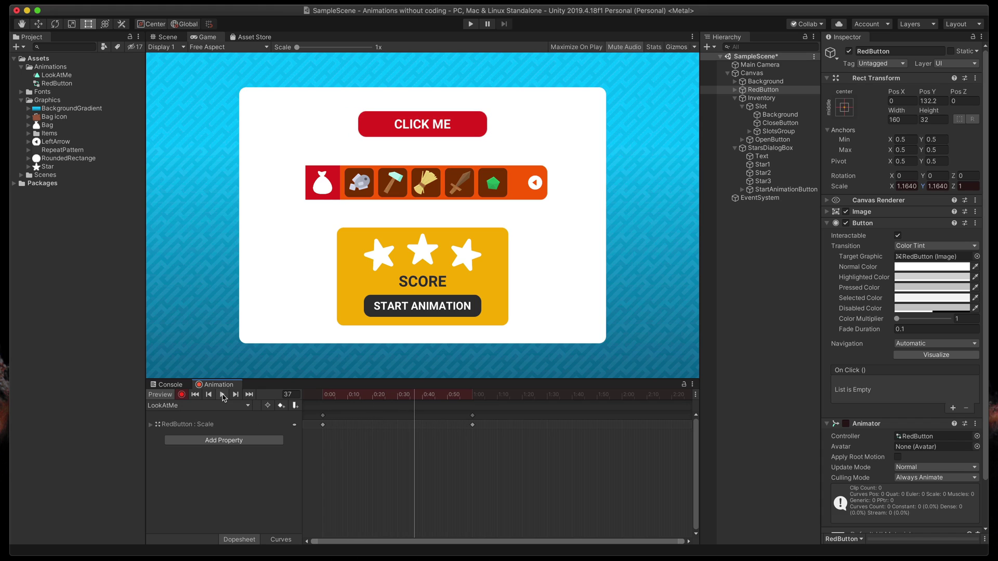
{"action": "left_click", "coordinate": [624, 400]}
{"action": "left_click_drag", "start_coordinate": [622, 398], "coordinate": [622, 398]}
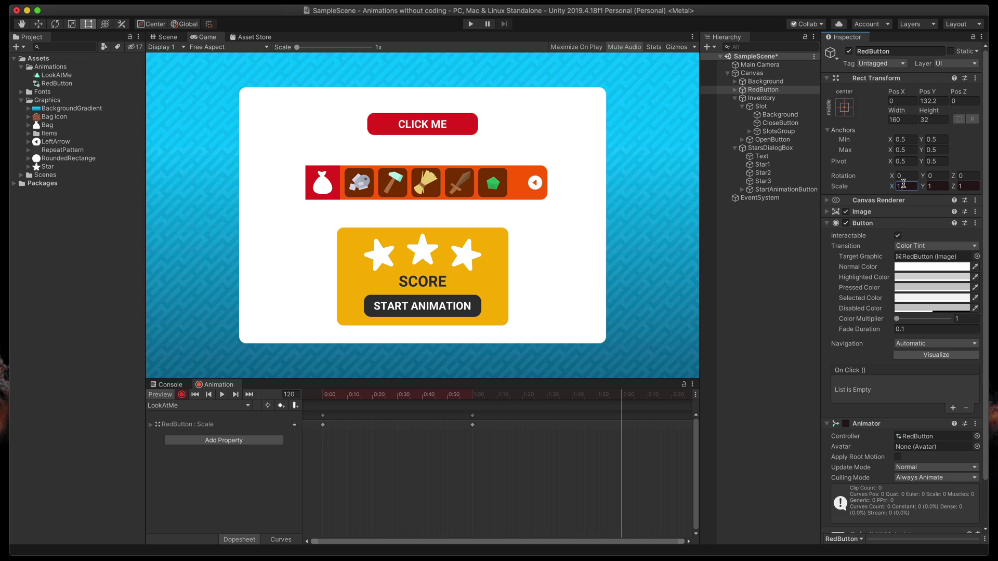
{"action": "key", "text": "Tab"}
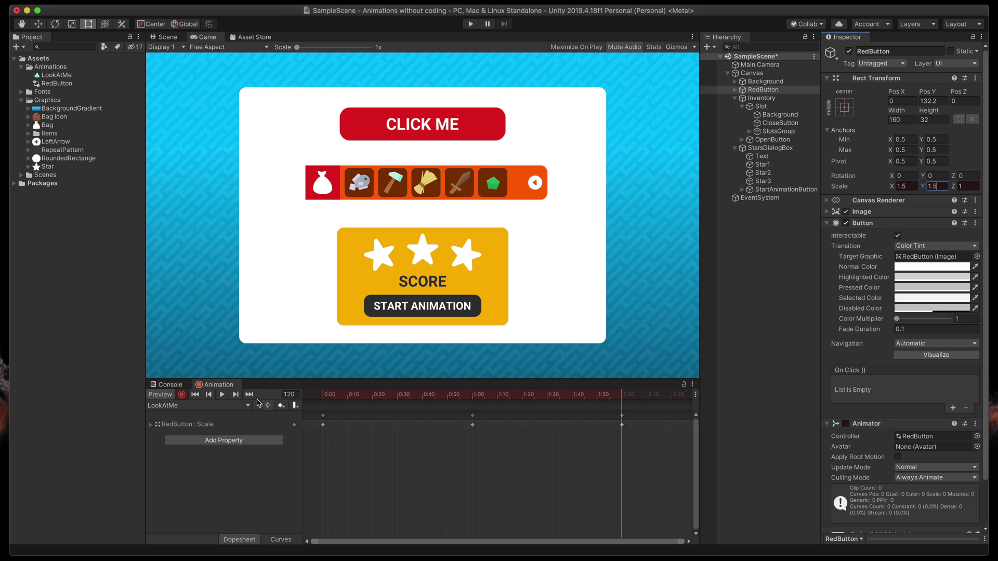
{"action": "left_click", "coordinate": [227, 397]}
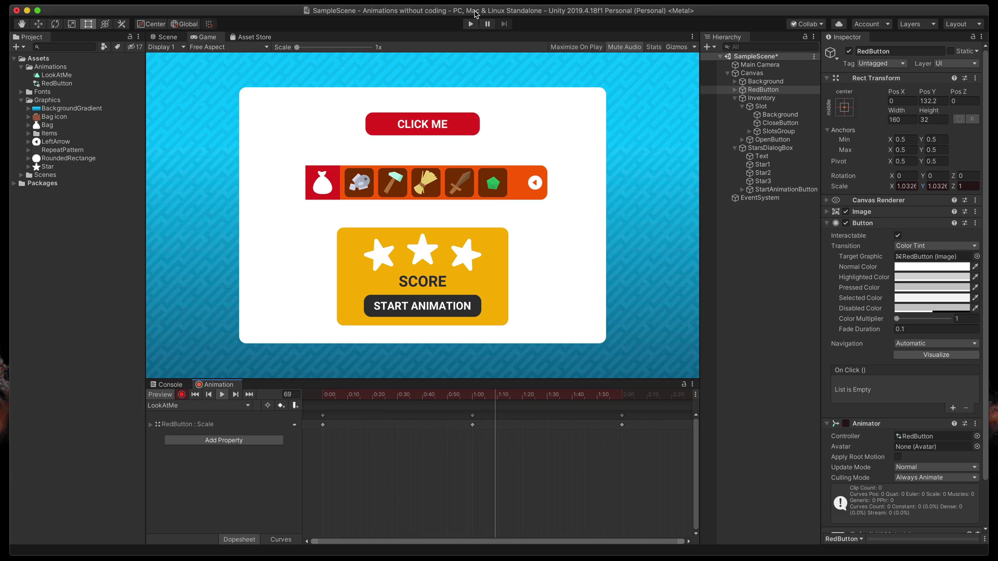
Test the pulsing button in Play mode, then reselect RedButton to show its animation
{"action": "left_click", "coordinate": [471, 24]}
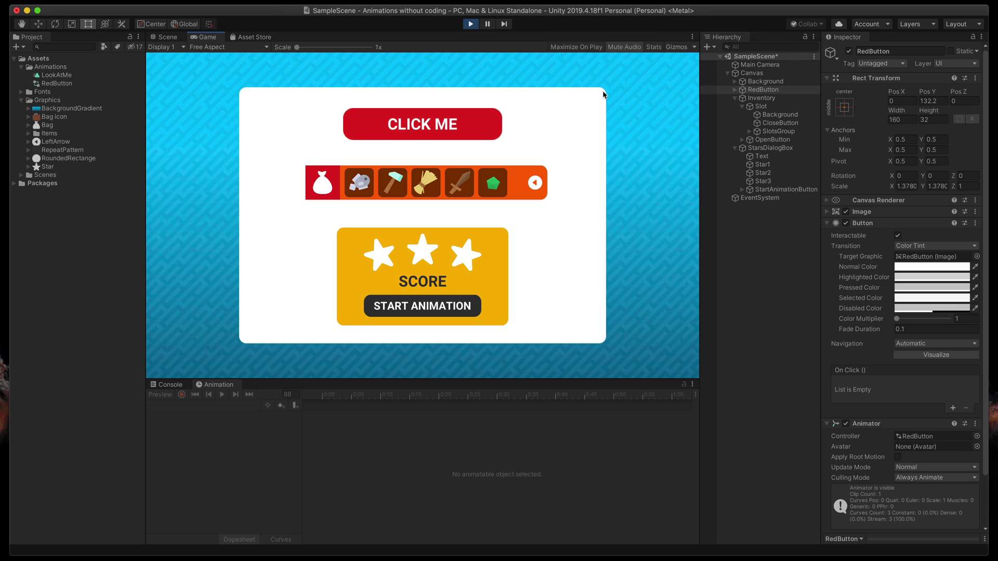
{"action": "left_click", "coordinate": [472, 24]}
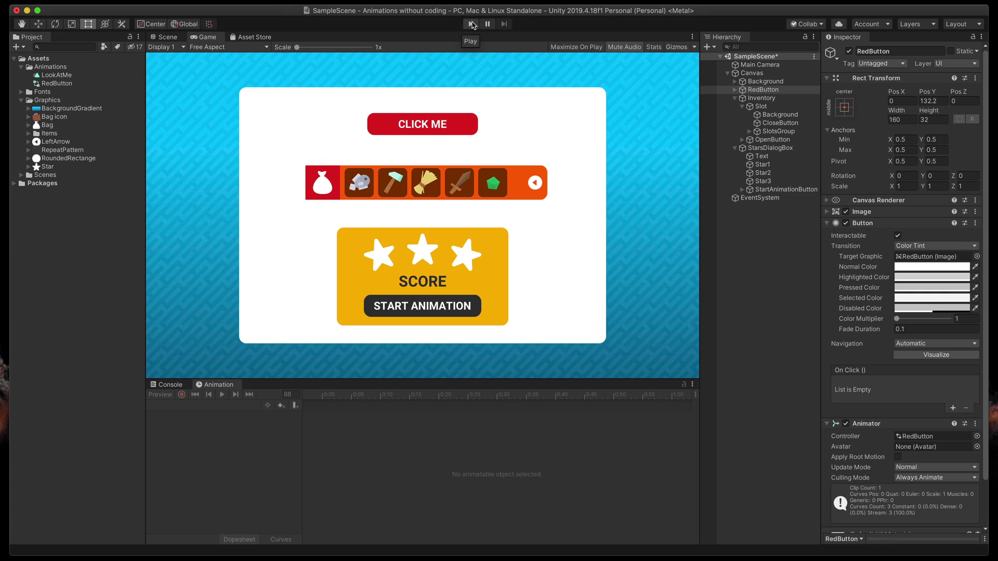
{"action": "left_click", "coordinate": [763, 90]}
{"action": "left_click", "coordinate": [764, 82]}
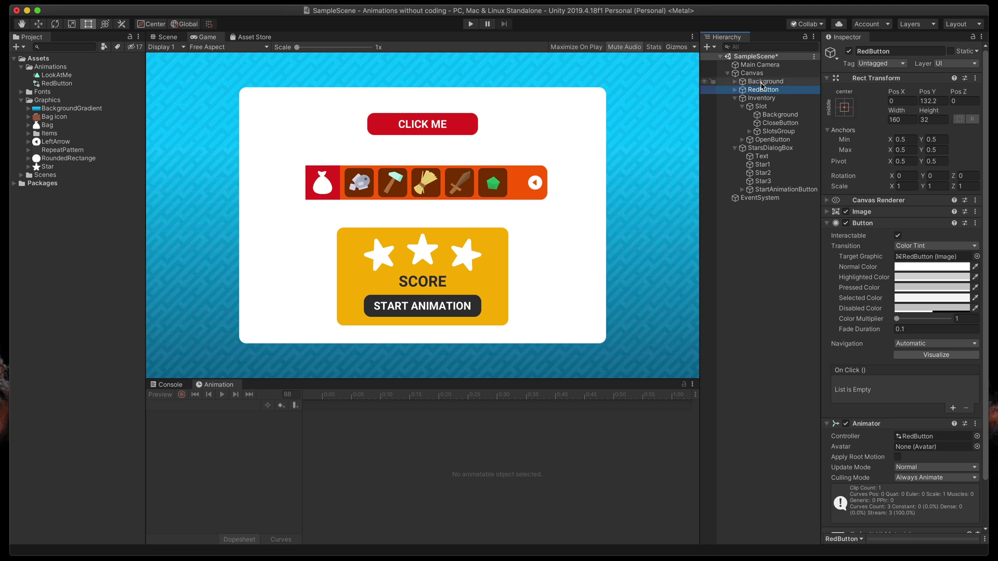
{"action": "left_click", "coordinate": [763, 91]}
Add a Scale key at frame 211 from the Scale track's options menu
{"action": "scroll", "coordinate": [557, 513], "scroll_direction": "down", "scroll_amount": 5}
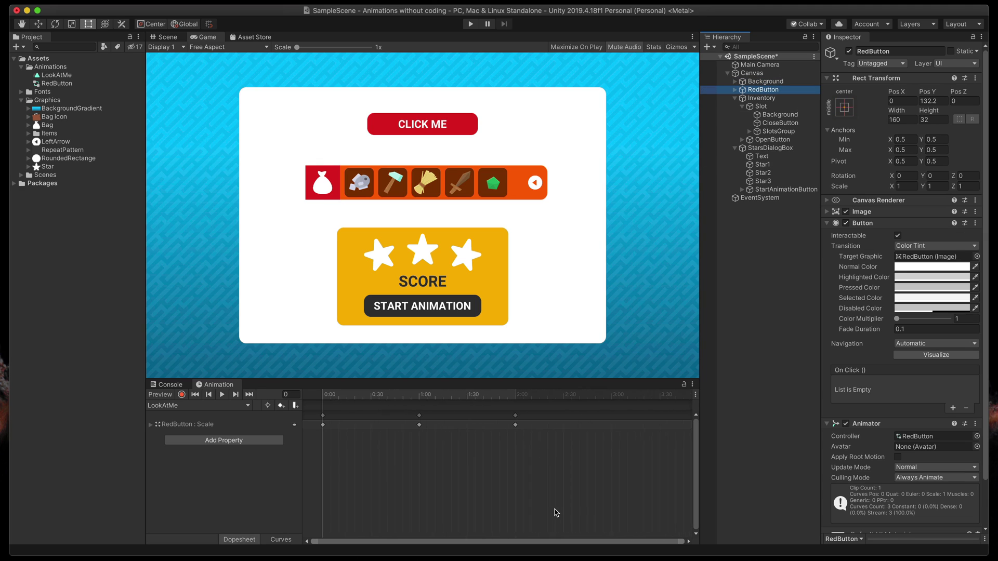
{"action": "left_click", "coordinate": [607, 397]}
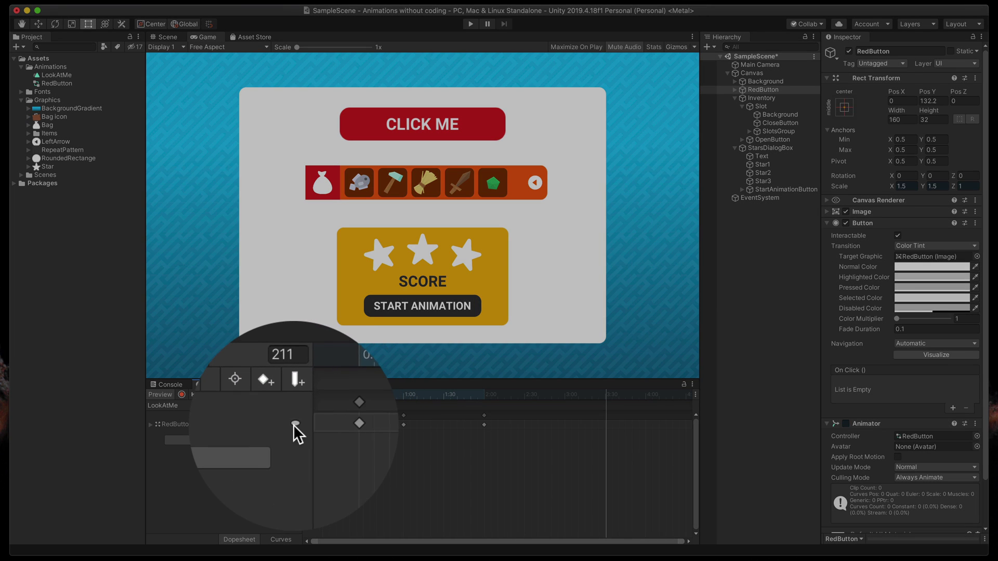
{"action": "left_click", "coordinate": [294, 425]}
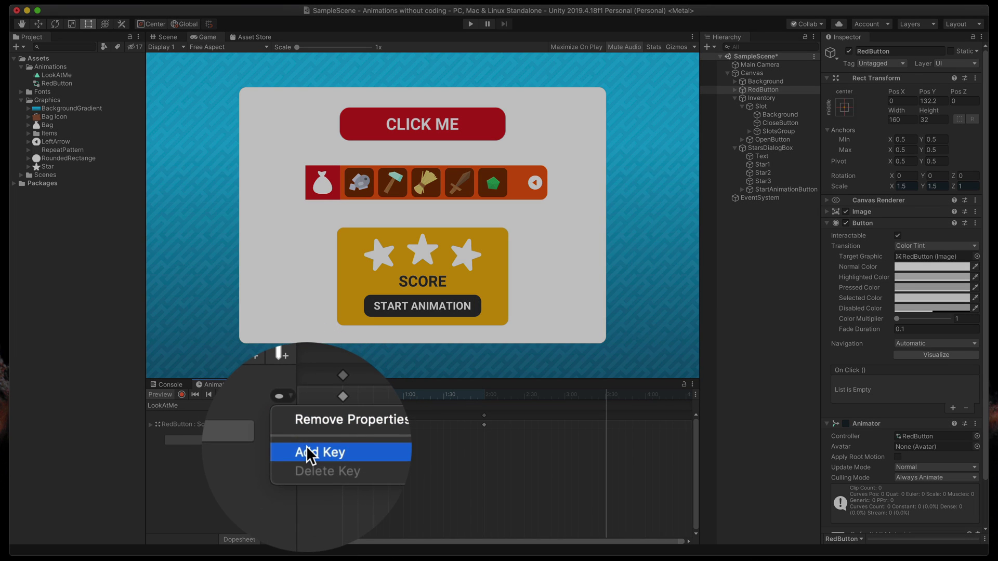
{"action": "left_click", "coordinate": [336, 450]}
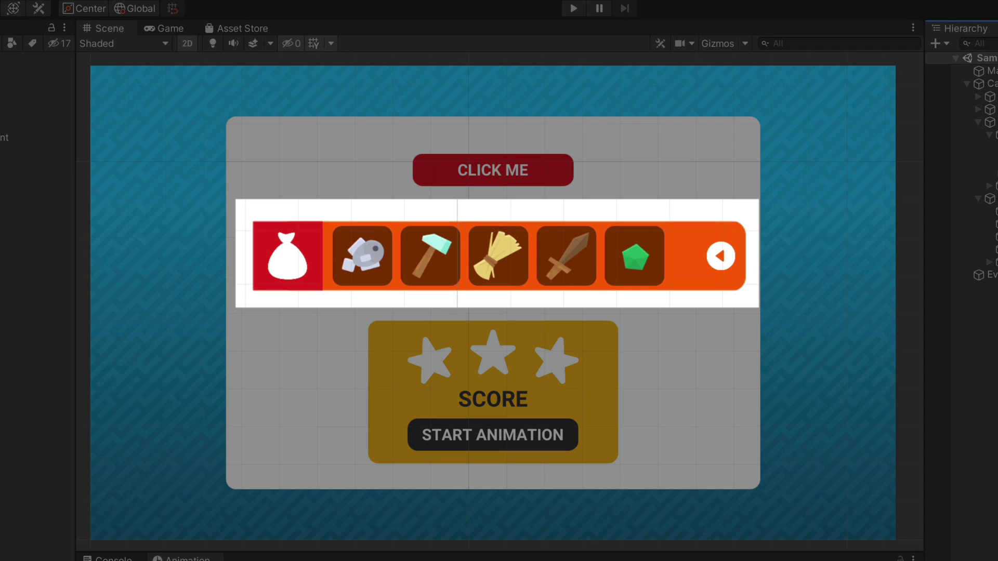
{"action": "left_click", "coordinate": [988, 135]}
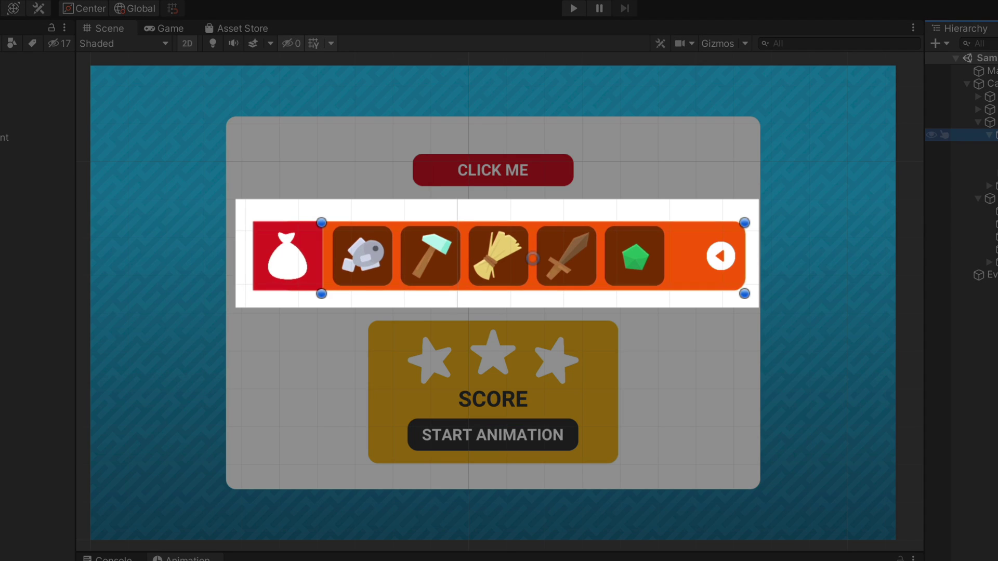
{"action": "left_click_drag", "start_coordinate": [706, 267], "coordinate": [666, 260]}
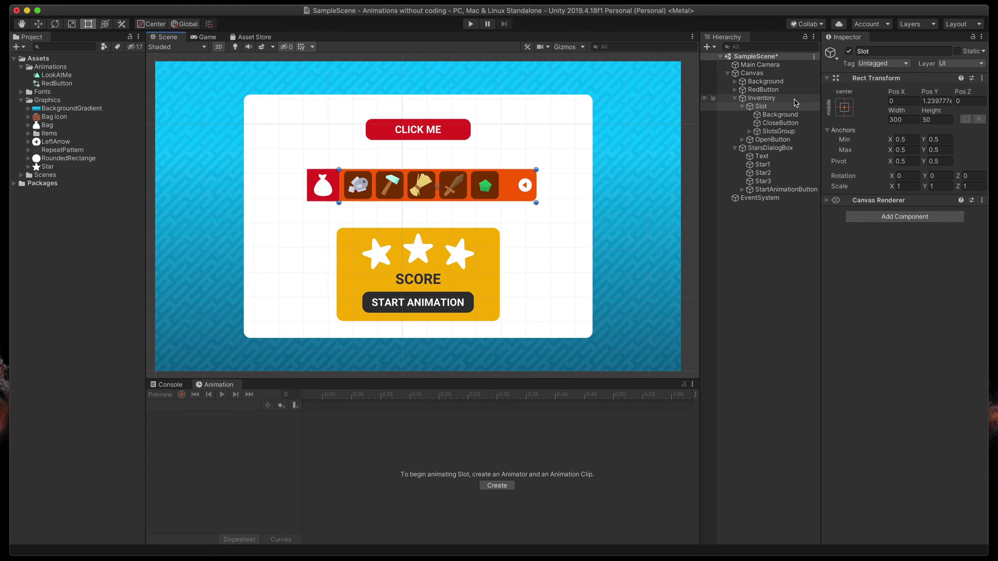
{"action": "left_click", "coordinate": [993, 123]}
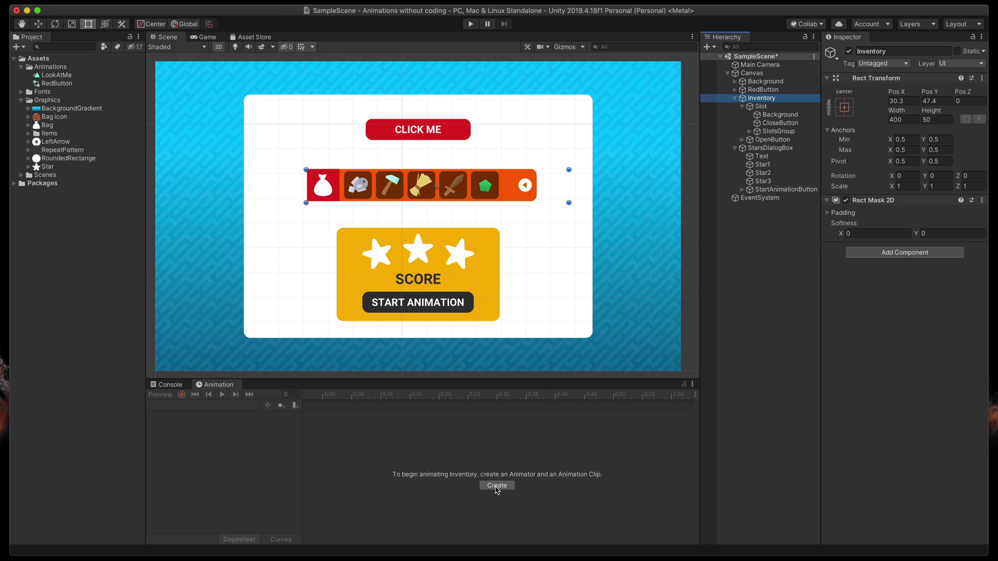
Save the Inventory object's new clip as Open in a new Animations/Inventory folder
{"action": "left_click", "coordinate": [497, 486]}
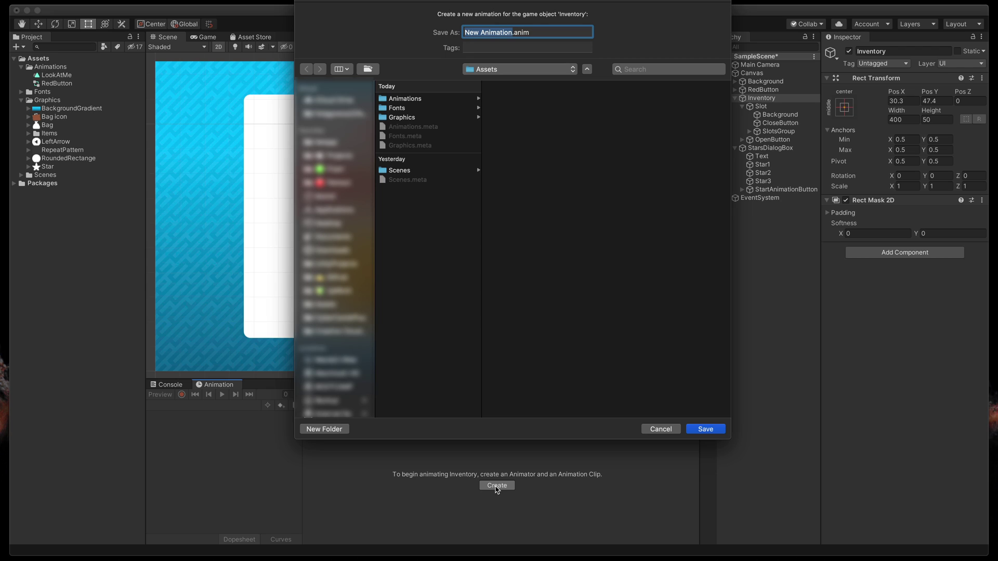
{"action": "left_click", "coordinate": [420, 99]}
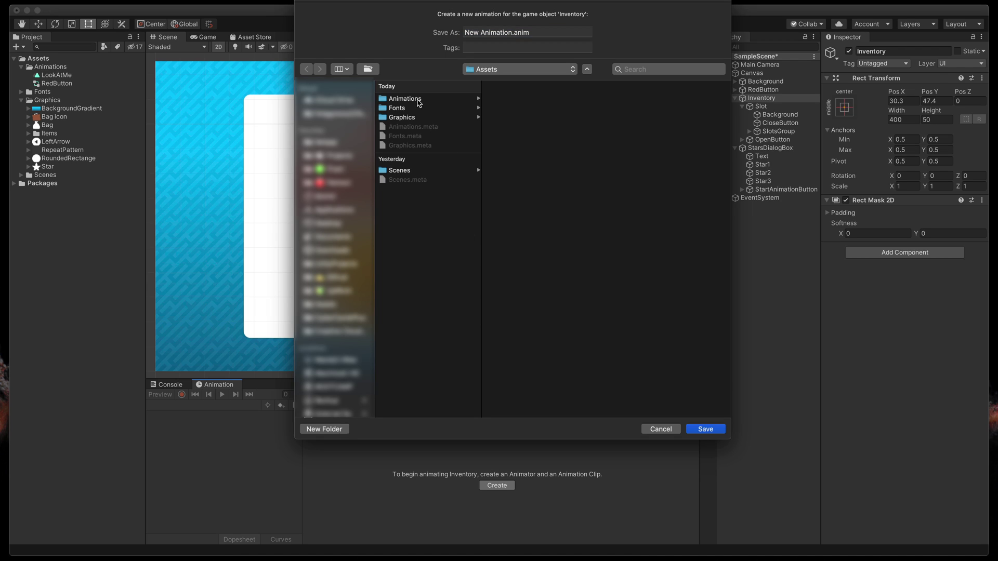
{"action": "left_click", "coordinate": [319, 430]}
{"action": "type", "text": "In"}
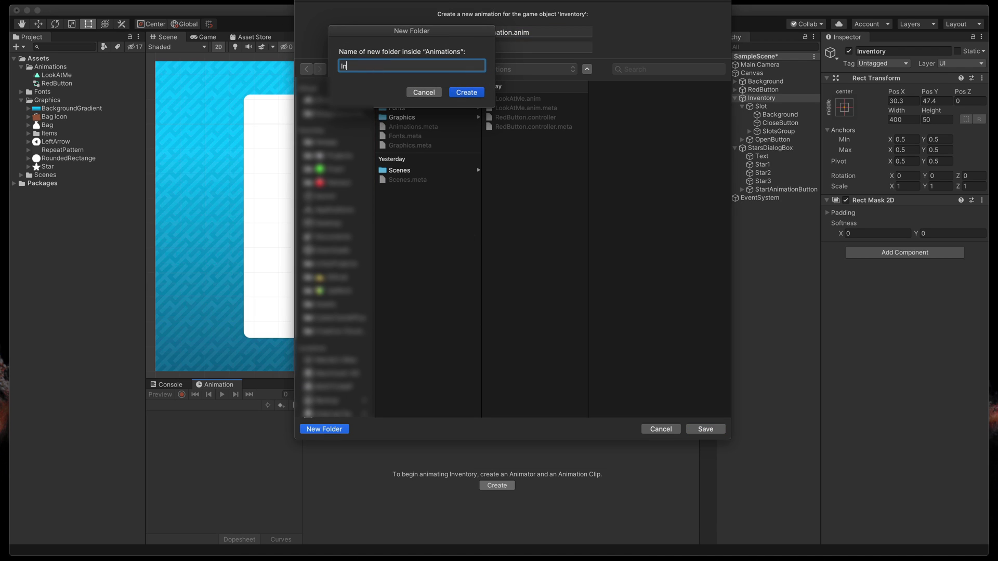
{"action": "type", "text": "ventory"}
{"action": "key", "text": "Return"}
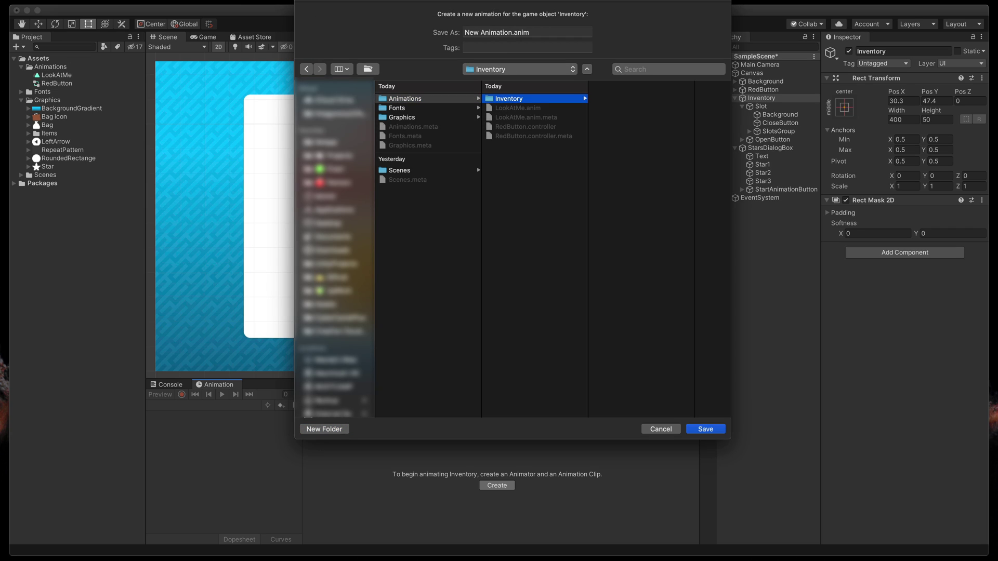
{"action": "left_click", "coordinate": [513, 34]}
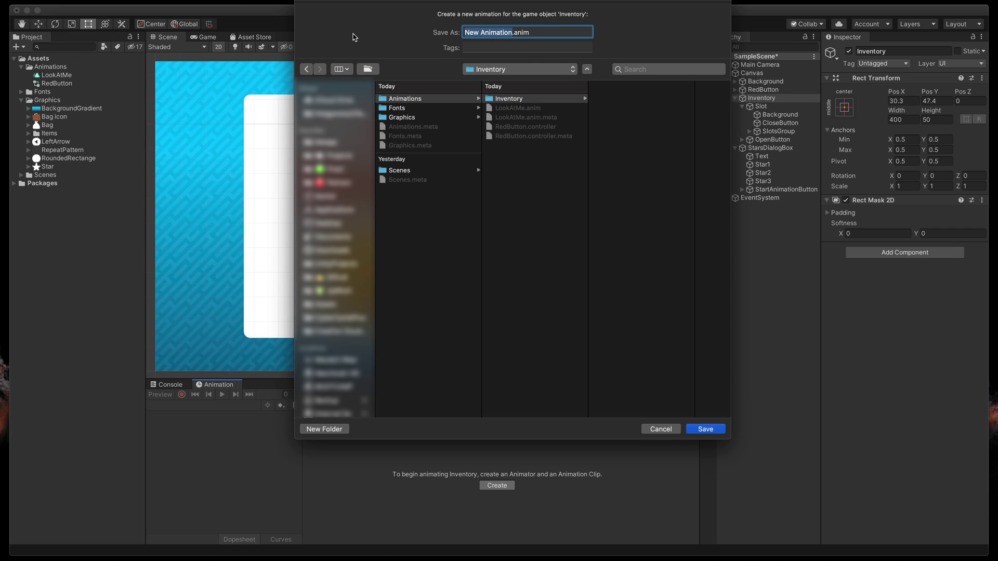
{"action": "type", "text": "Open"}
{"action": "key", "text": "Return"}
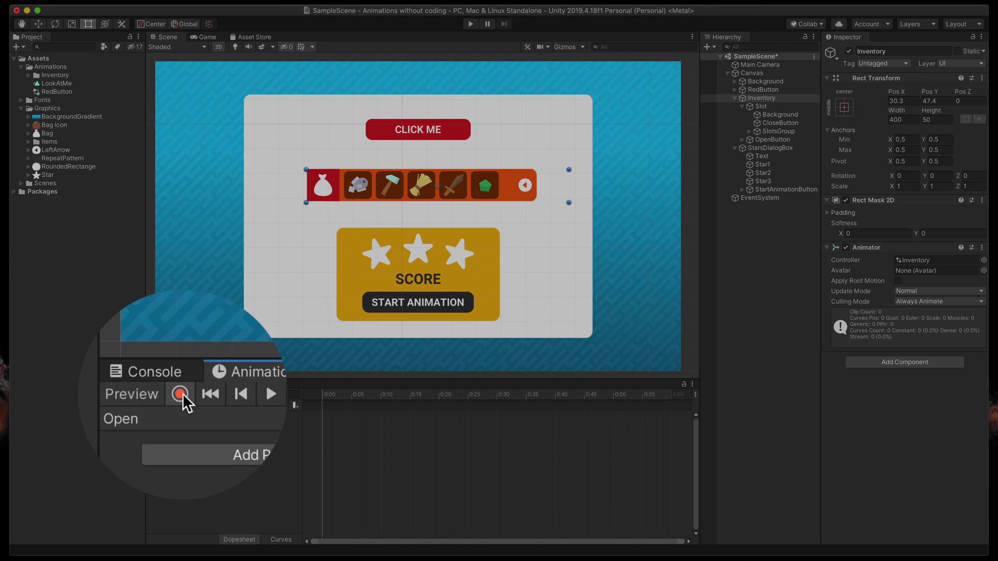
With recording on, drag the Slot bar left to Pos X -300 at frame 0
{"action": "left_click", "coordinate": [182, 395]}
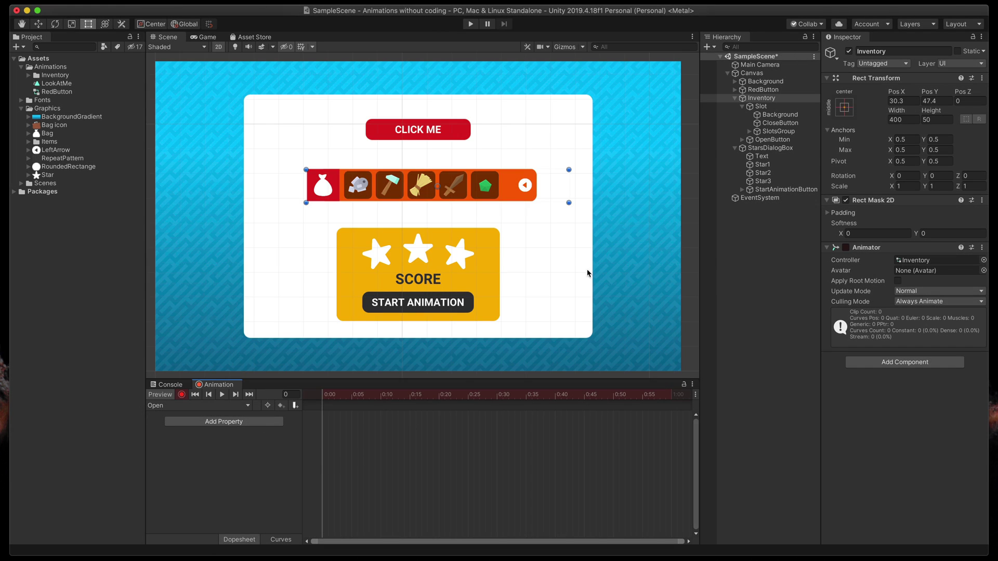
{"action": "left_click", "coordinate": [761, 106]}
{"action": "left_click_drag", "start_coordinate": [519, 195], "coordinate": [321, 195]}
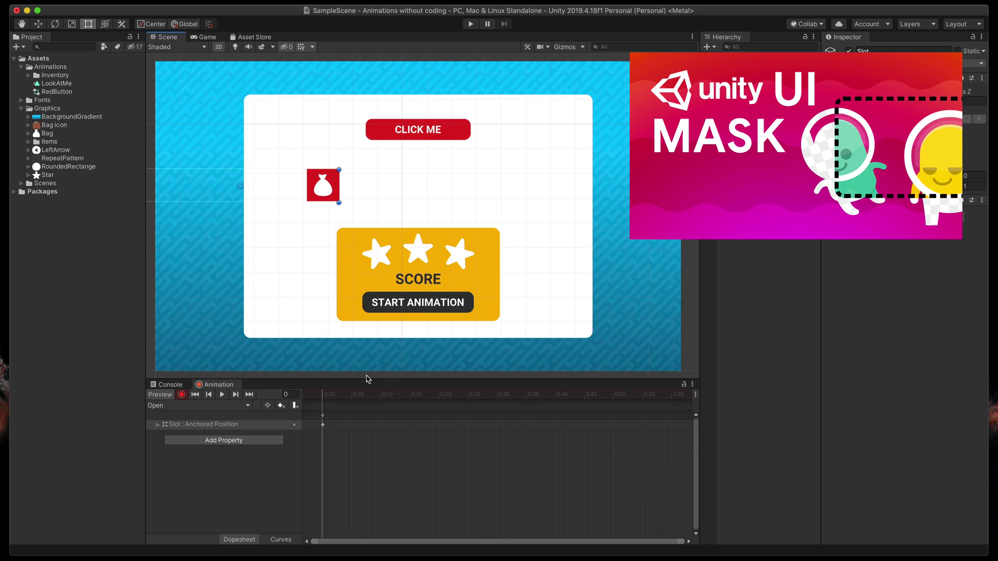
At frame 30, drag the Slot back out to Pos X 0 and preview the slide
{"action": "left_click_drag", "start_coordinate": [328, 396], "coordinate": [498, 406]}
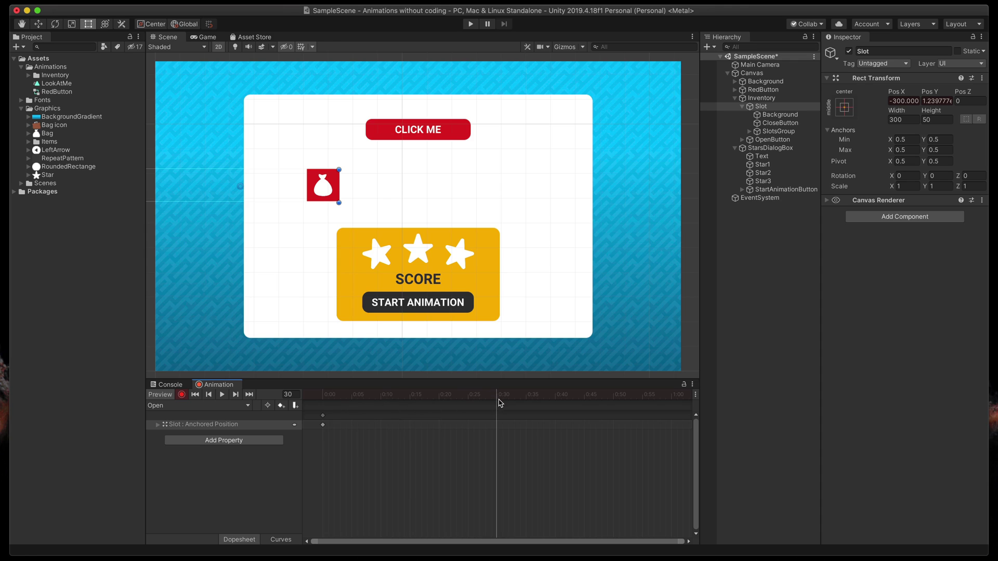
{"action": "left_click_drag", "start_coordinate": [276, 189], "coordinate": [465, 190]}
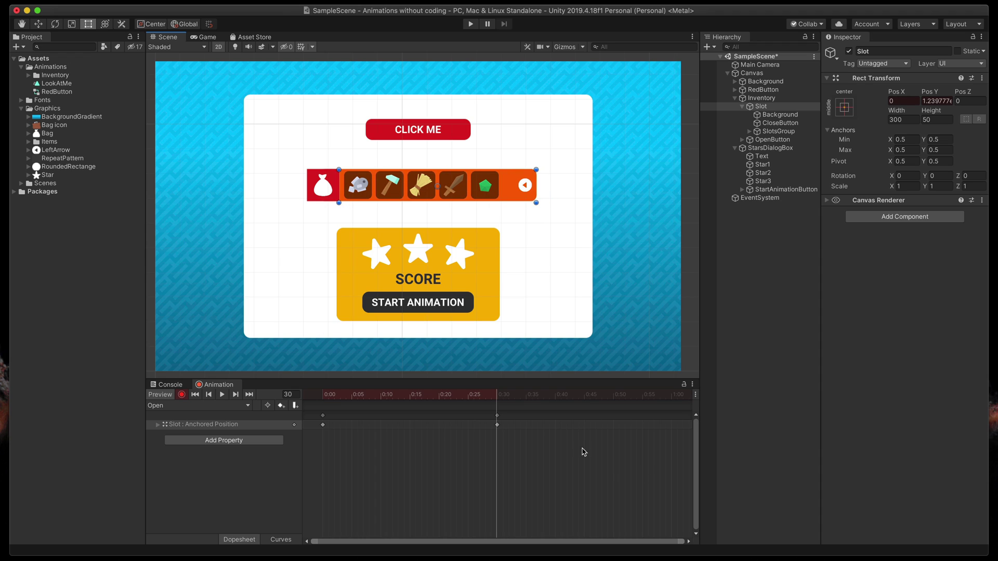
{"action": "left_click", "coordinate": [222, 395]}
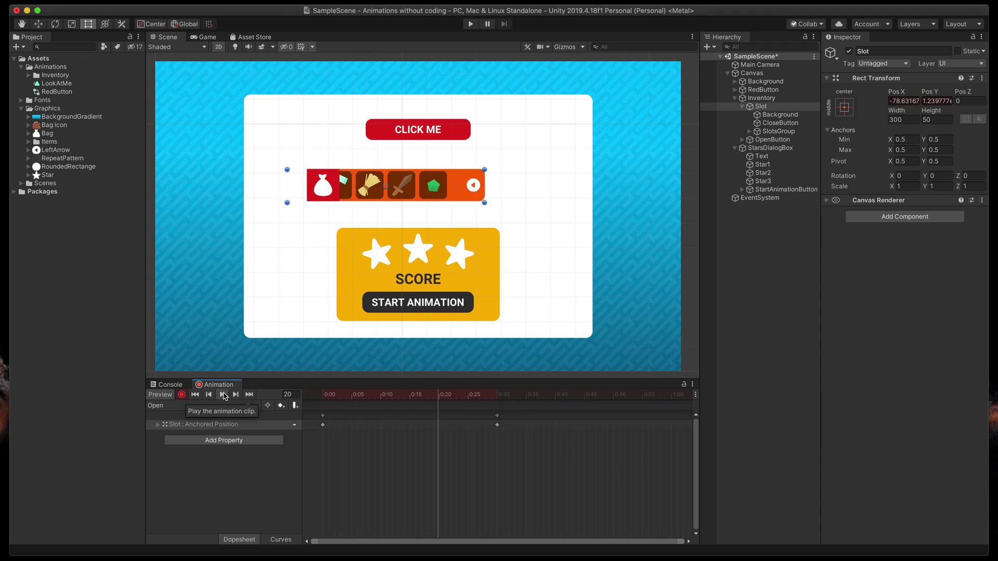
{"action": "left_click", "coordinate": [225, 396]}
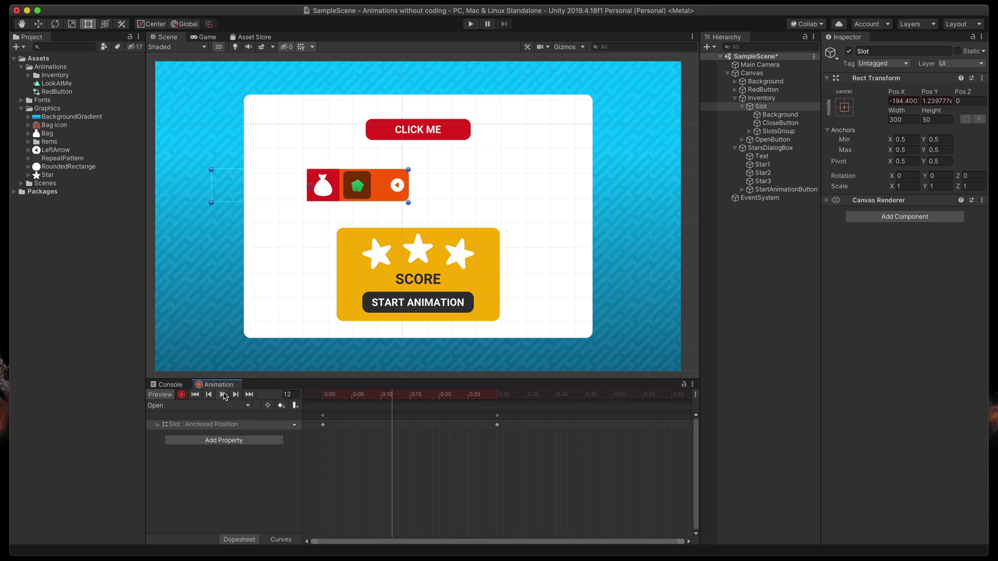
{"action": "left_click", "coordinate": [444, 396]}
{"action": "left_click_drag", "start_coordinate": [470, 396], "coordinate": [497, 397]}
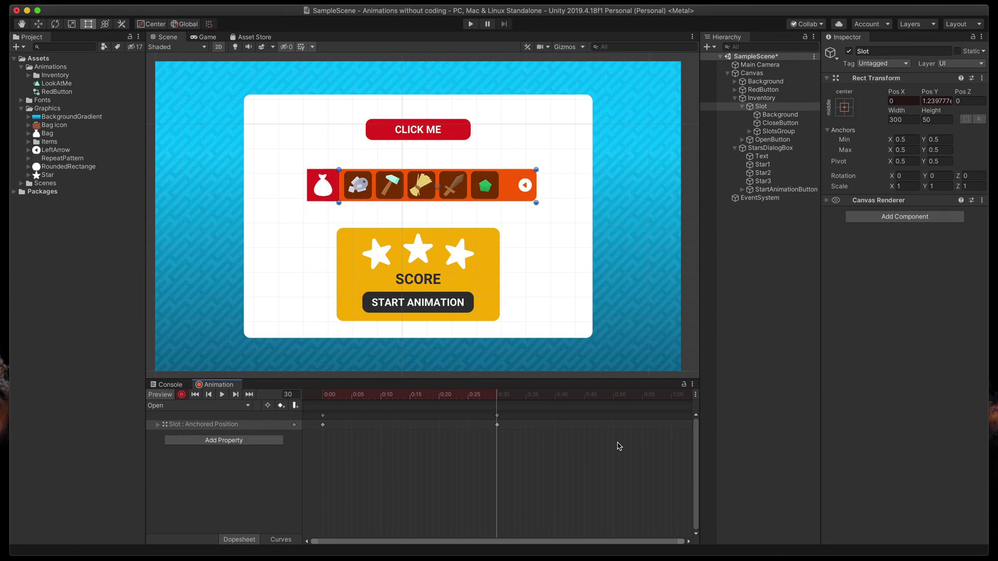
{"action": "left_click", "coordinate": [761, 98]}
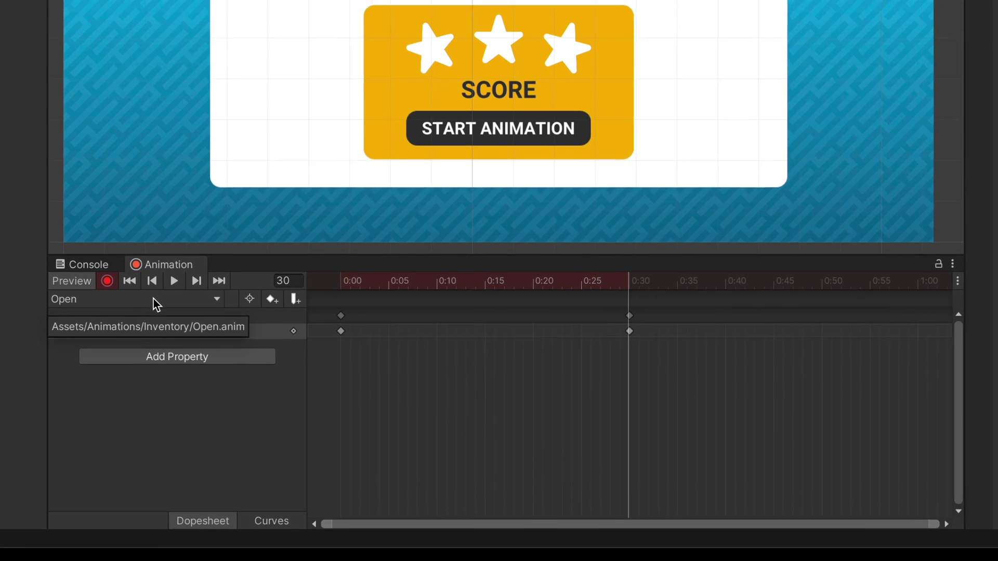
Create a new clip for the Inventory named Opened
{"action": "left_click", "coordinate": [212, 406]}
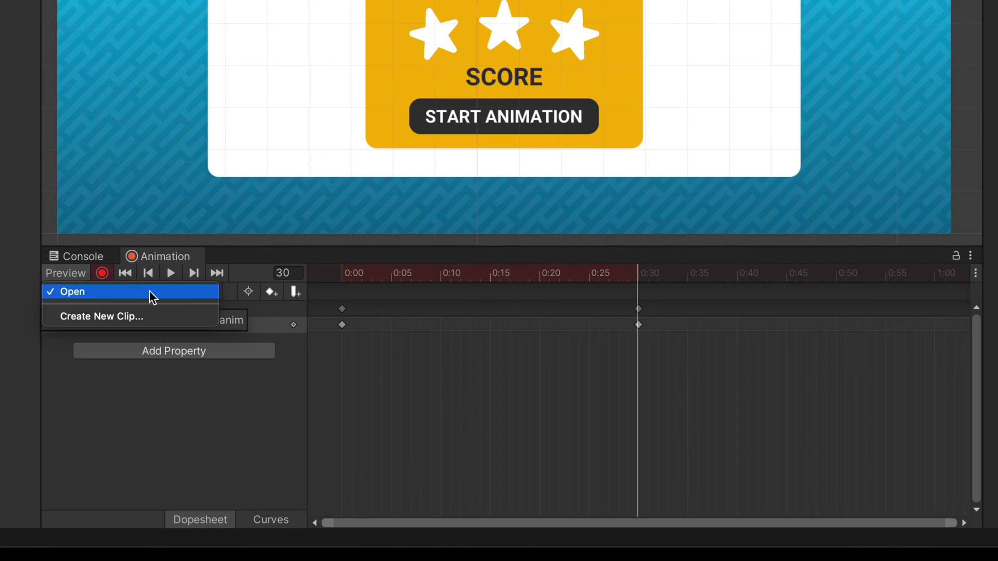
{"action": "left_click", "coordinate": [161, 318]}
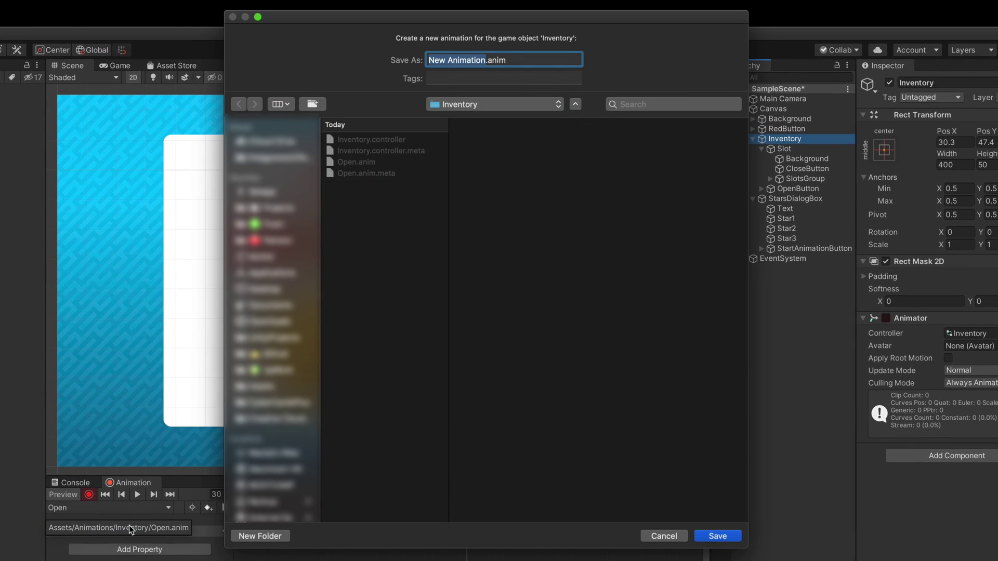
{"action": "type", "text": "Opened"}
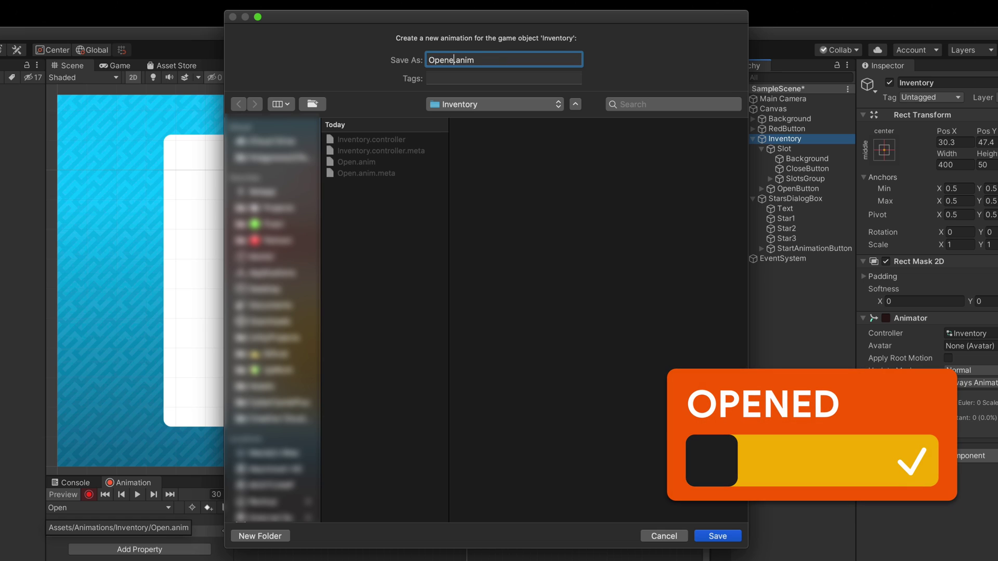
{"action": "key", "text": "Return"}
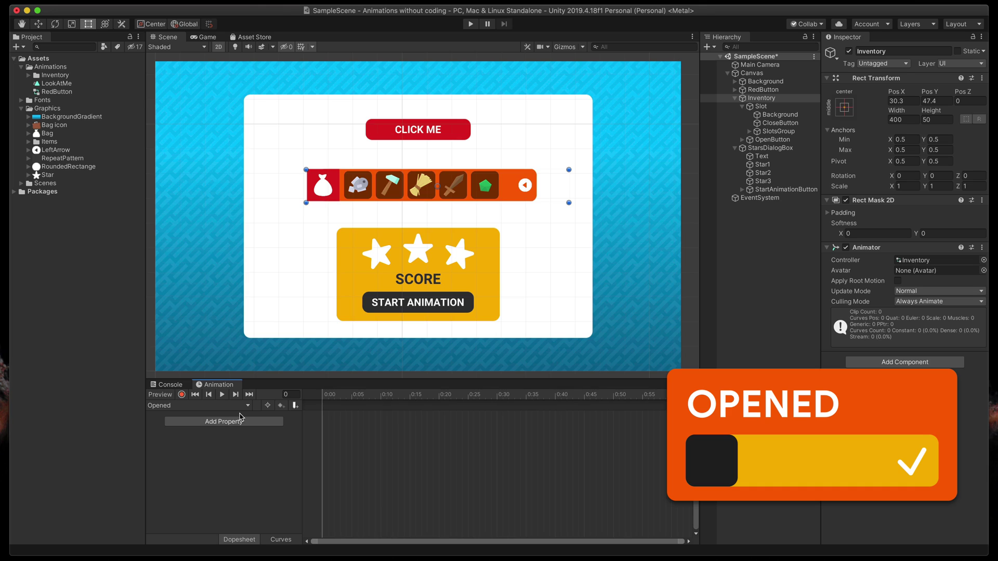
With recording on, key the Slot's Pos X at 0 on frame 0
{"action": "left_click", "coordinate": [181, 395]}
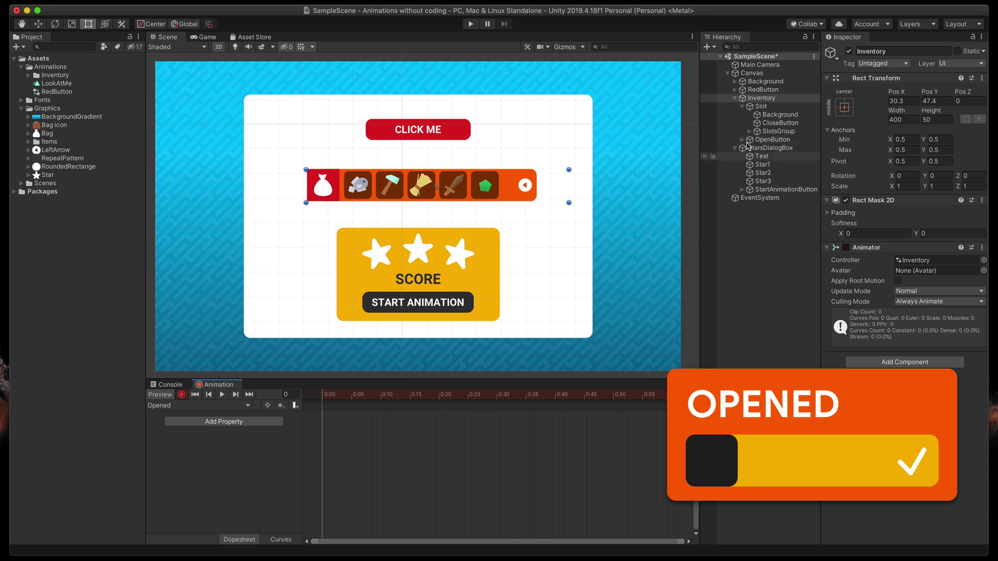
{"action": "left_click", "coordinate": [760, 106]}
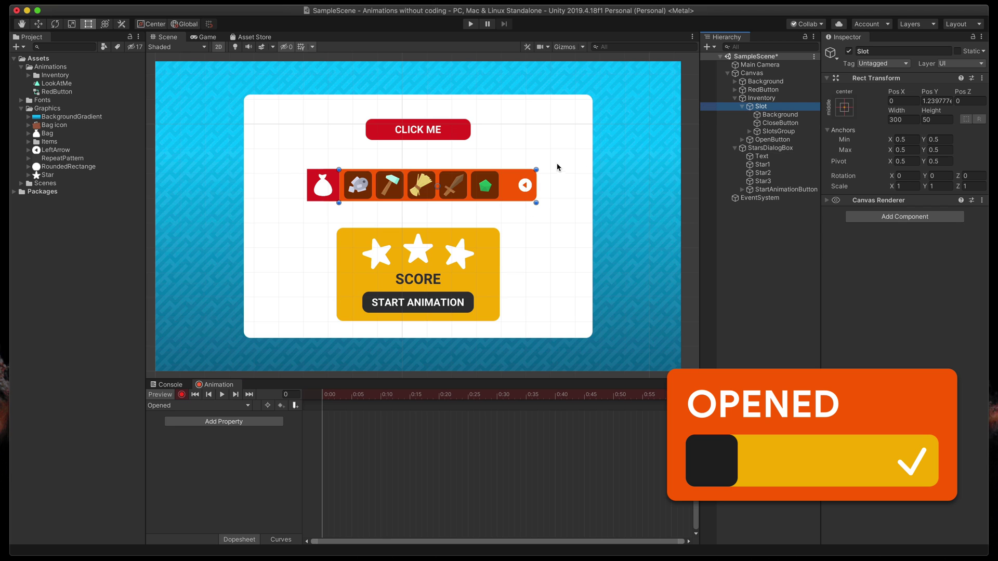
{"action": "left_click", "coordinate": [903, 101]}
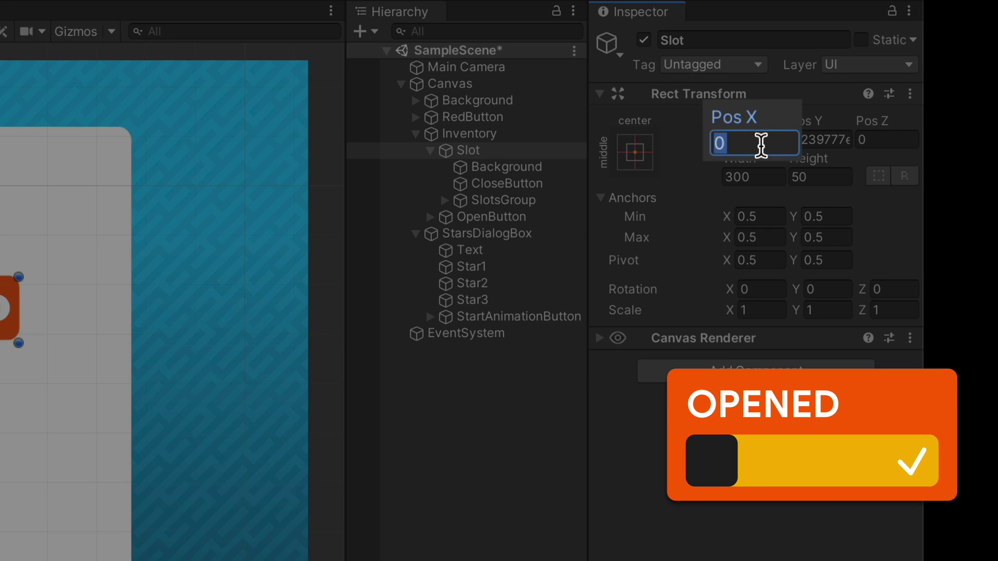
{"action": "type", "text": "5"}
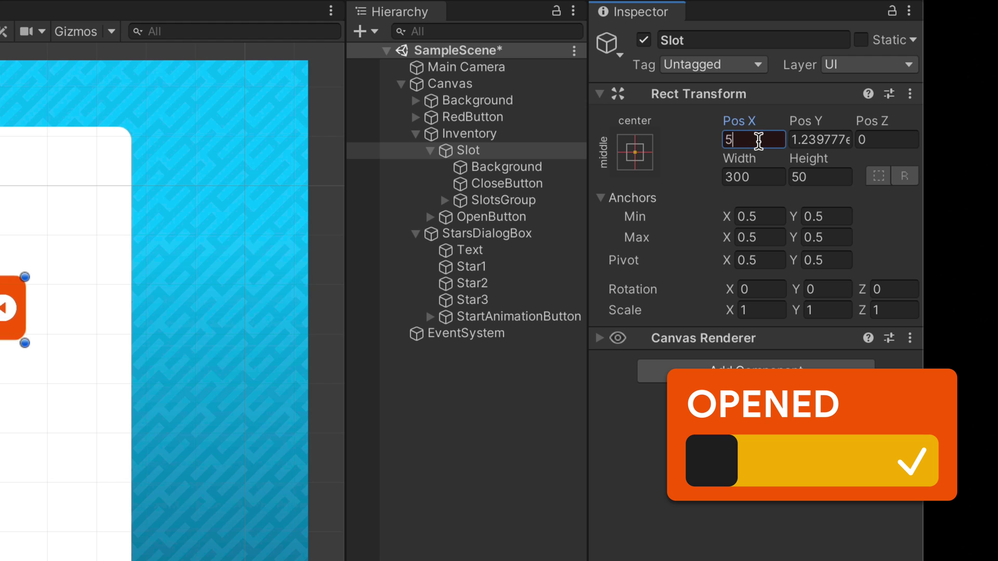
{"action": "key", "text": "BackSpace"}
{"action": "type", "text": "0"}
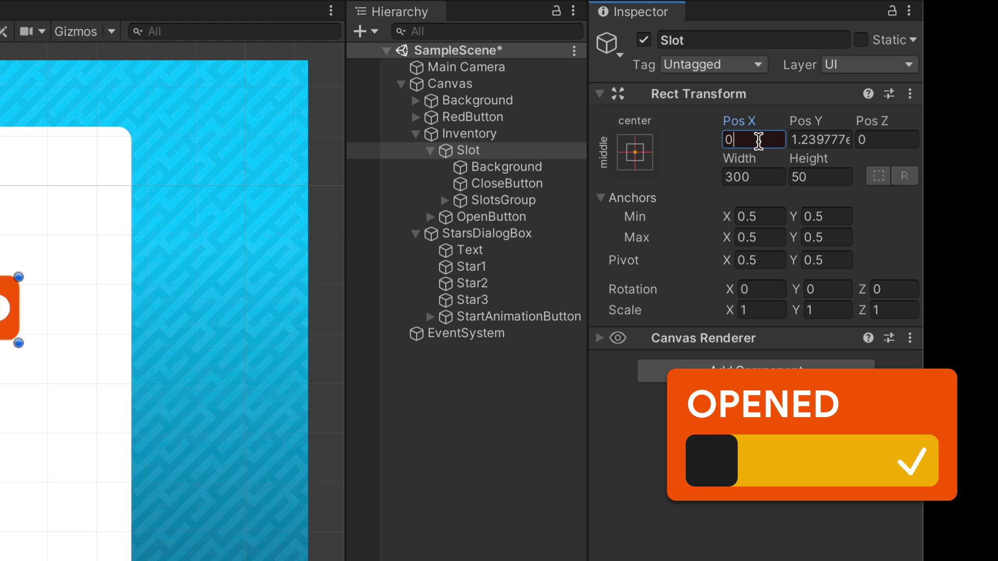
{"action": "key", "text": "Return"}
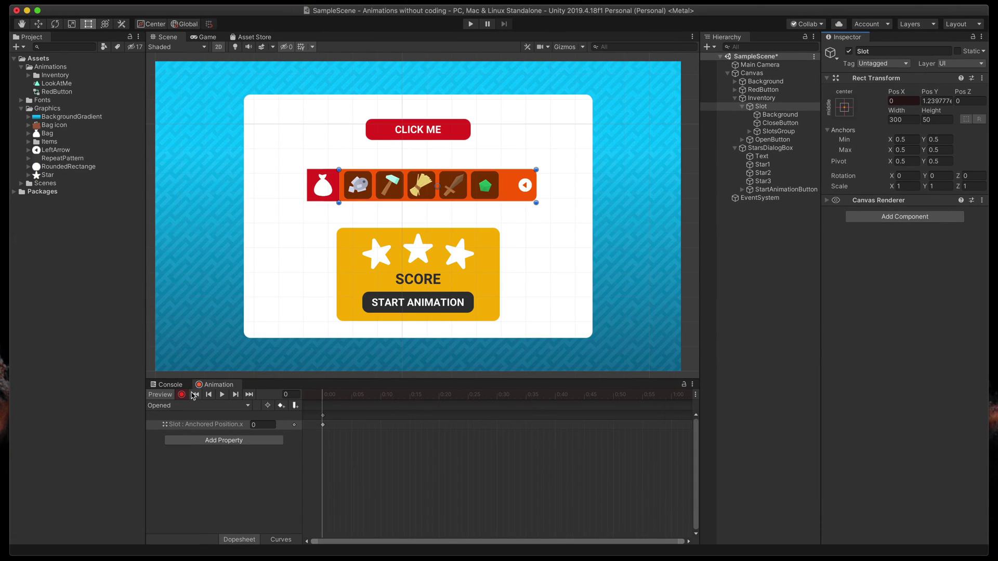
Create a new clip for the Inventory named Close
{"action": "left_click", "coordinate": [182, 405]}
{"action": "left_click", "coordinate": [180, 420]}
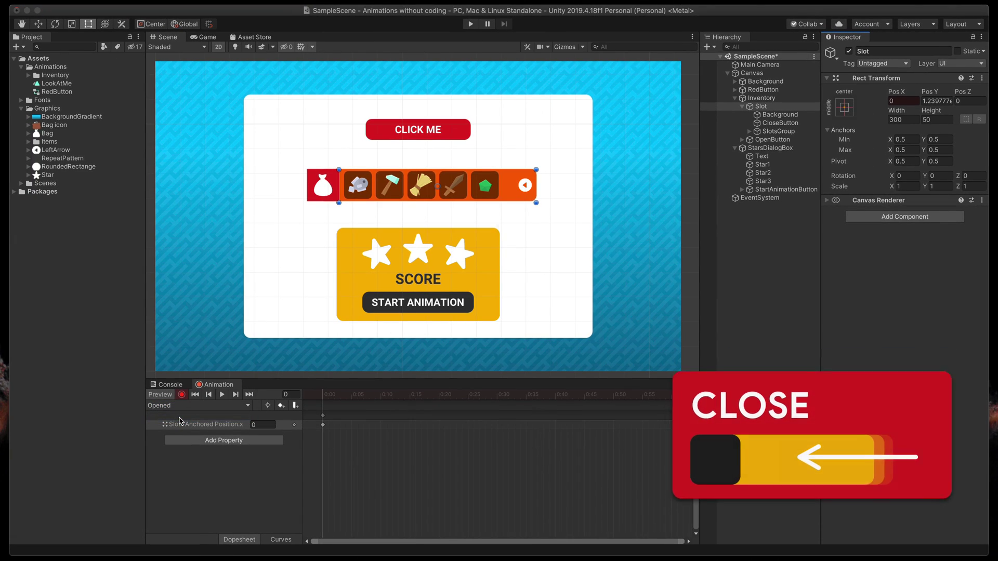
{"action": "type", "text": "Close.anim"}
{"action": "key", "text": "Return"}
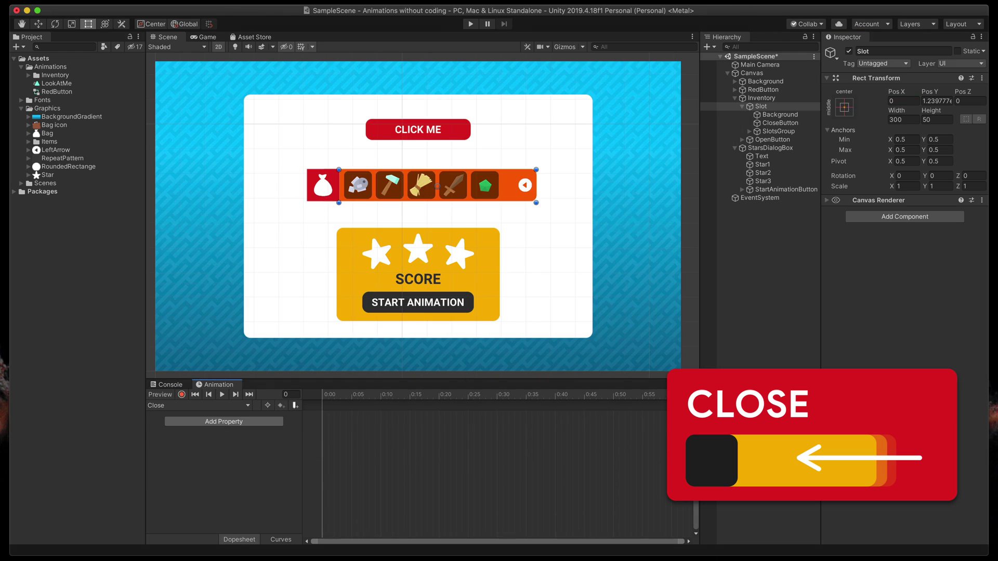
Record the Slot at Pos X 0 on frame 0 and drag it to -300 at frame 30
{"action": "left_click", "coordinate": [182, 395]}
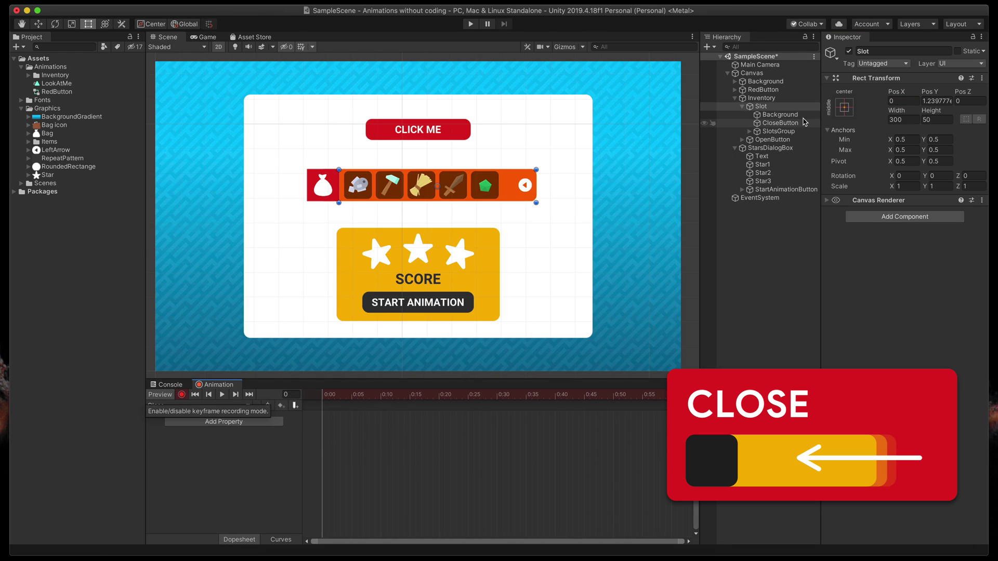
{"action": "left_click", "coordinate": [901, 100]}
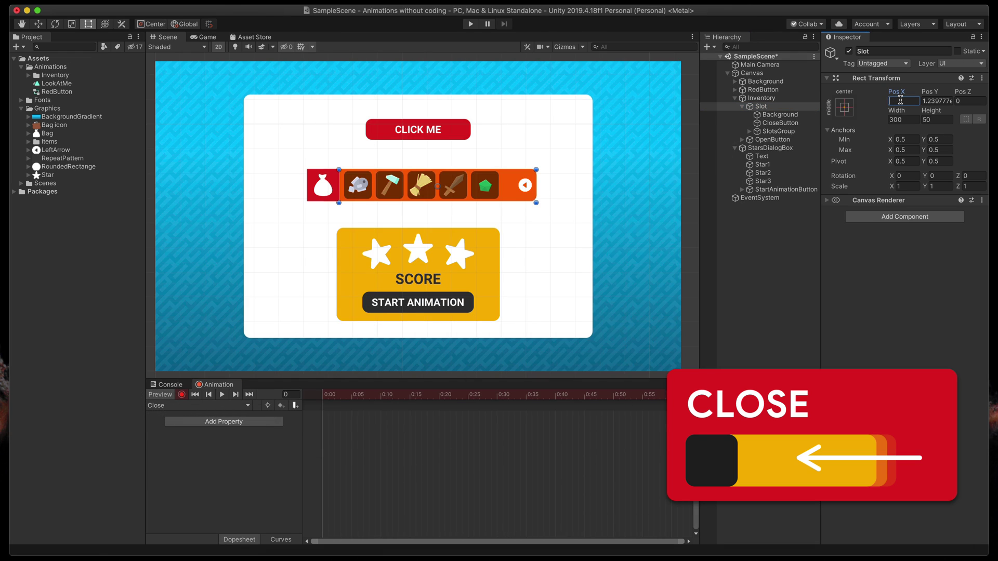
{"action": "type", "text": "0"}
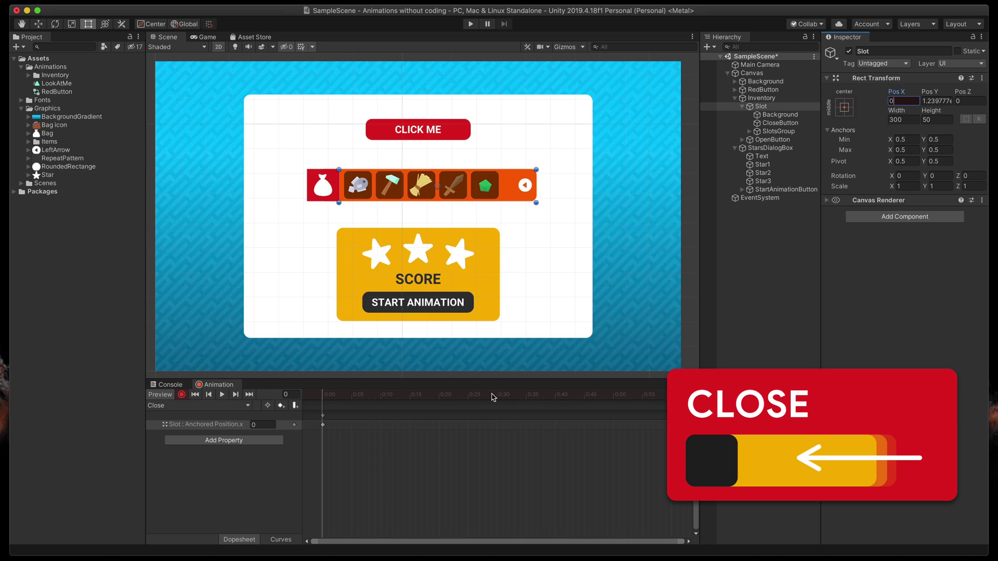
{"action": "left_click", "coordinate": [494, 395]}
{"action": "left_click_drag", "start_coordinate": [528, 191], "coordinate": [325, 190]}
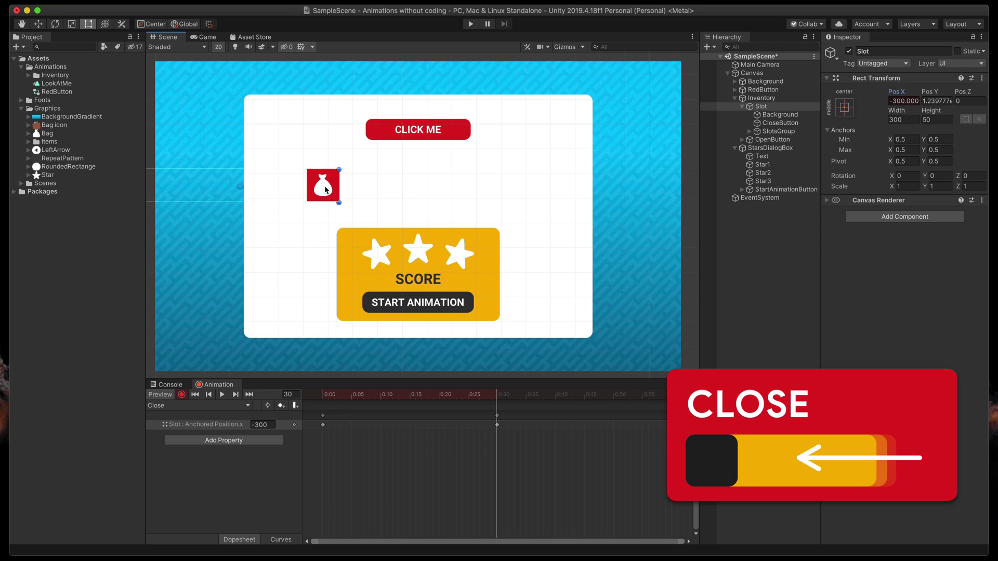
Create a Closed.anim clip that records the Slot at Pos X -300 on frame 0
{"action": "left_click", "coordinate": [210, 406]}
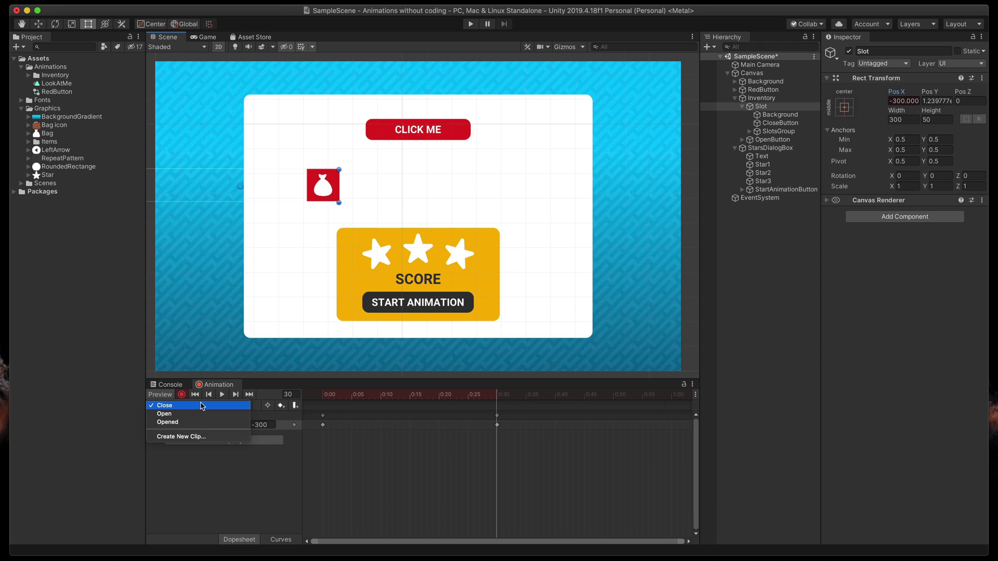
{"action": "left_click", "coordinate": [188, 437]}
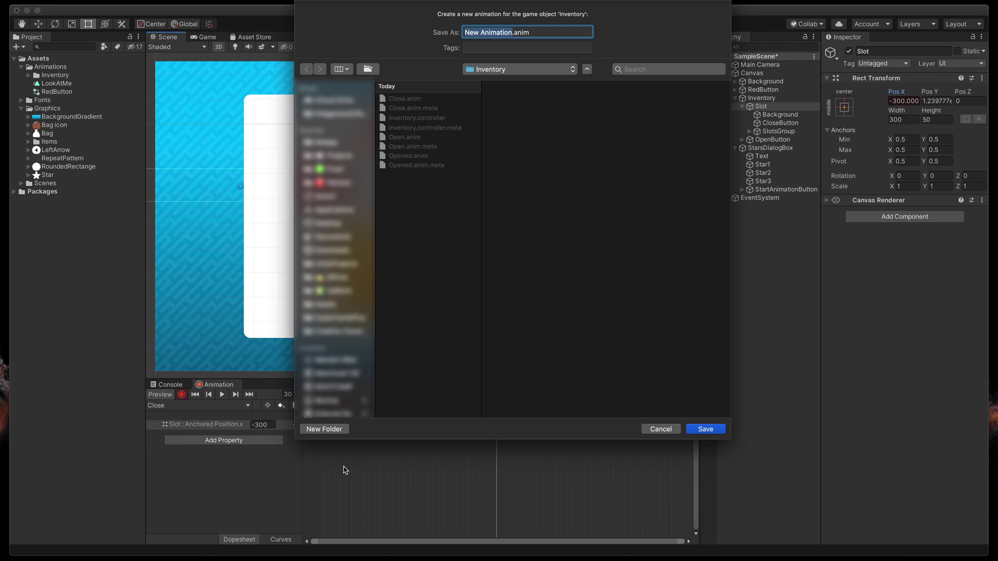
{"action": "type", "text": "Closed"}
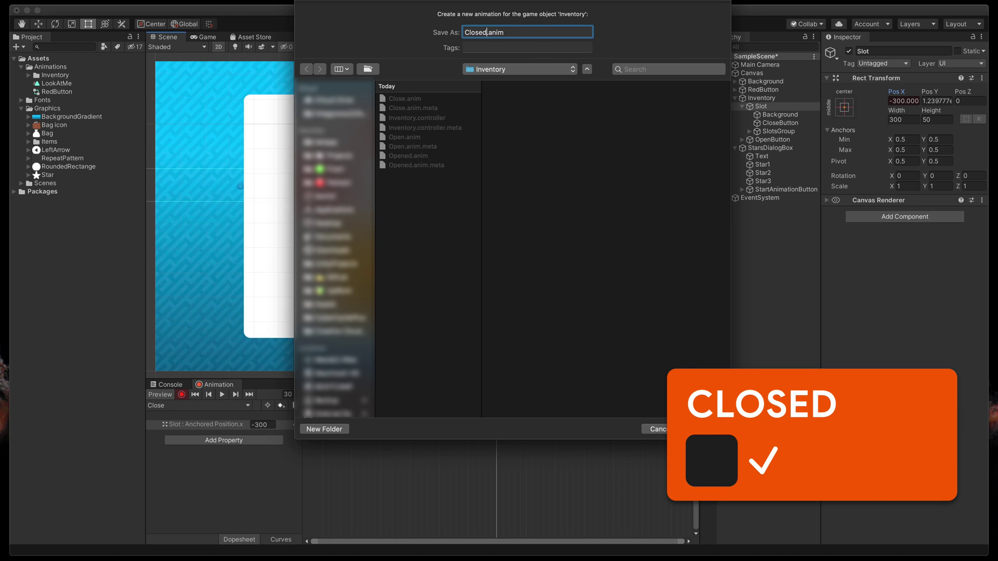
{"action": "key", "text": "Return"}
{"action": "left_click", "coordinate": [182, 394]}
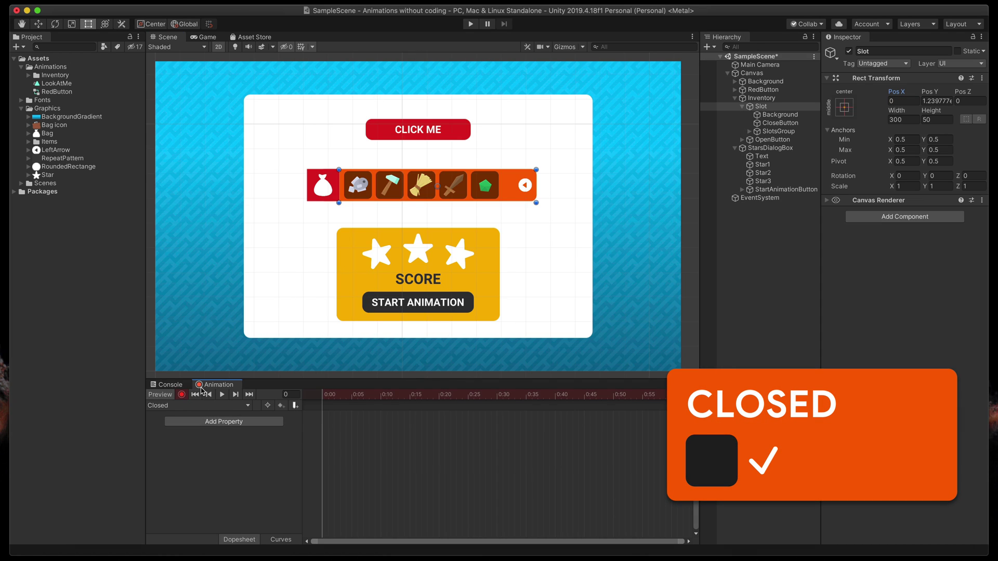
{"action": "left_click_drag", "start_coordinate": [524, 187], "coordinate": [326, 188]}
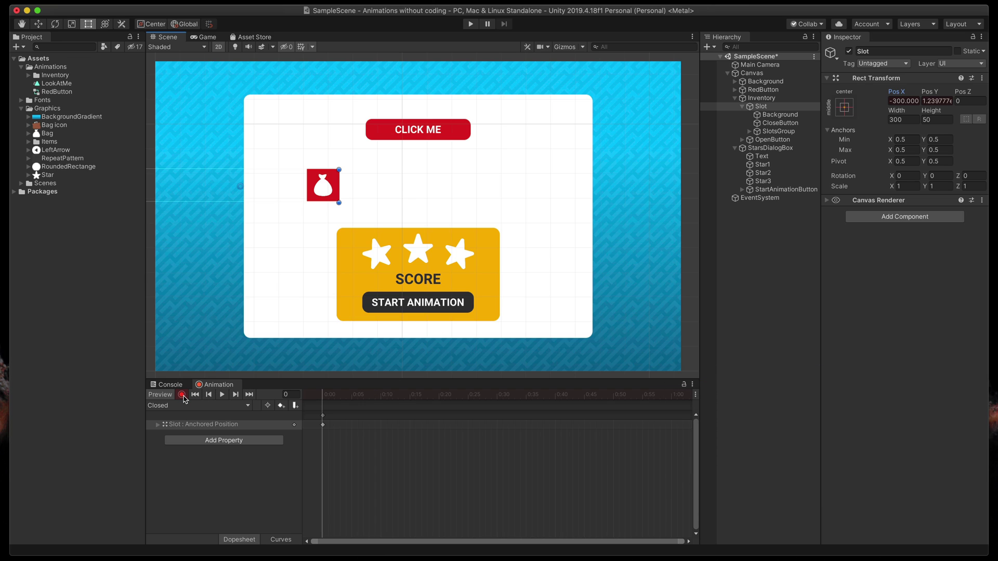
{"action": "left_click", "coordinate": [182, 395]}
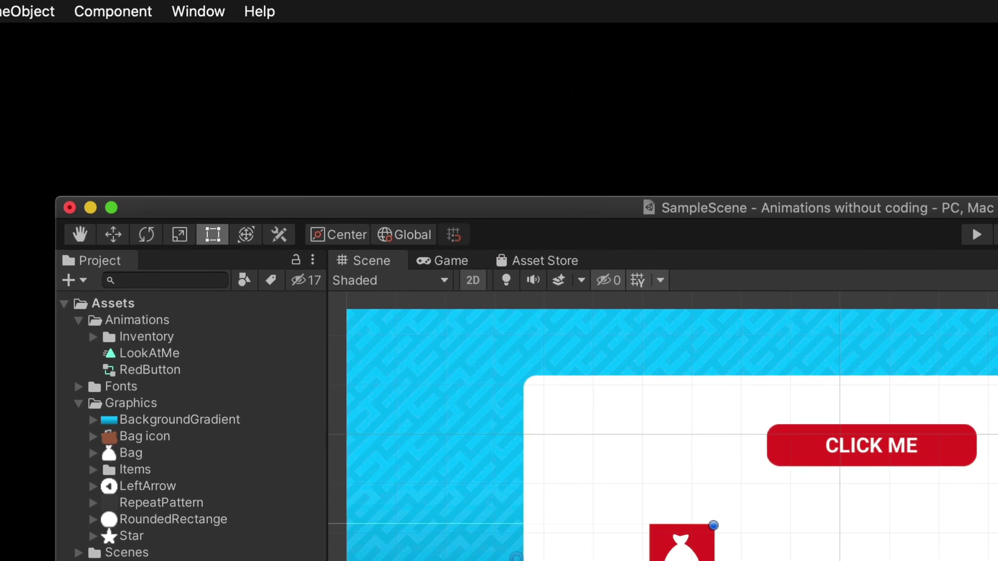
Open the Animator window showing the Inventory controller's states
{"action": "left_click", "coordinate": [217, 11]}
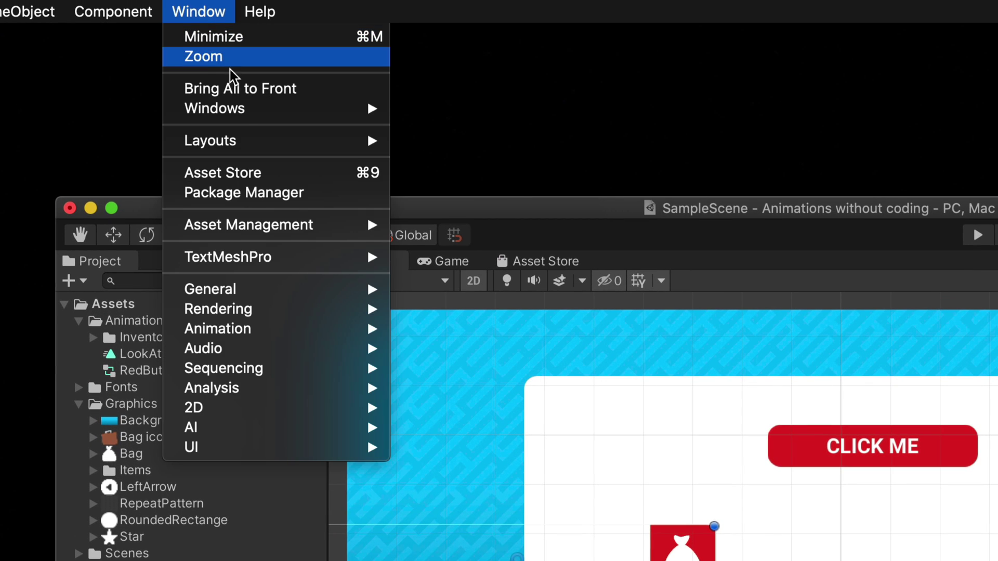
{"action": "mouse_move", "coordinate": [331, 335]}
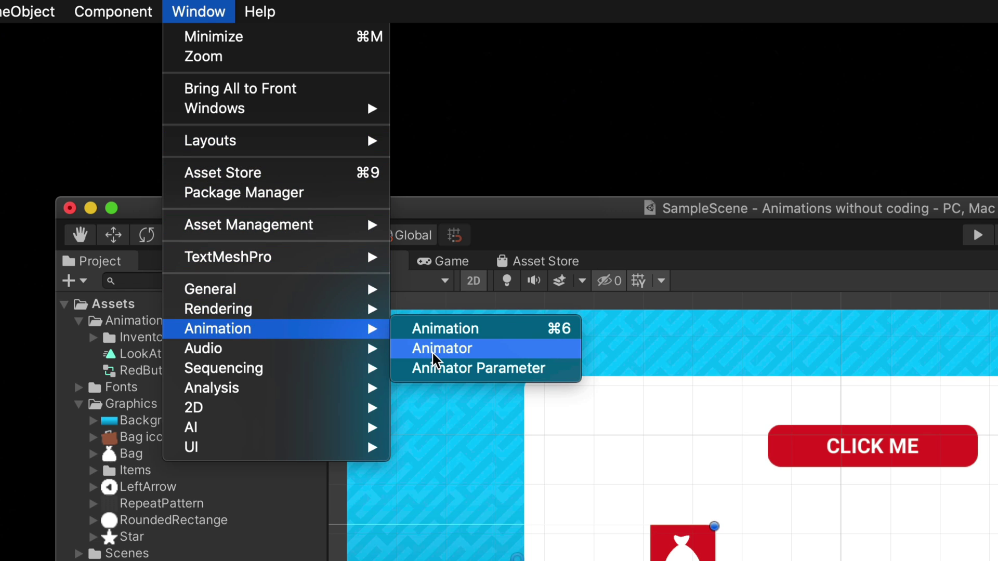
{"action": "left_click", "coordinate": [416, 348]}
{"action": "scroll", "coordinate": [744, 394], "scroll_direction": "up", "scroll_amount": 2}
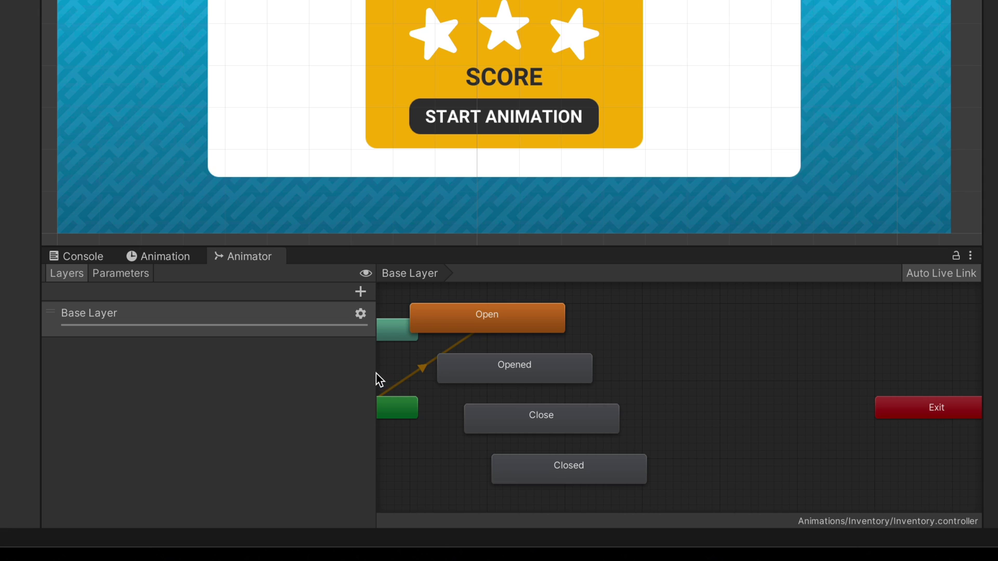
Arrange the states with Open and Opened on top and Closed and Close below
{"action": "left_click_drag", "start_coordinate": [376, 373], "coordinate": [307, 372]}
{"action": "left_click_drag", "start_coordinate": [423, 328], "coordinate": [486, 333]}
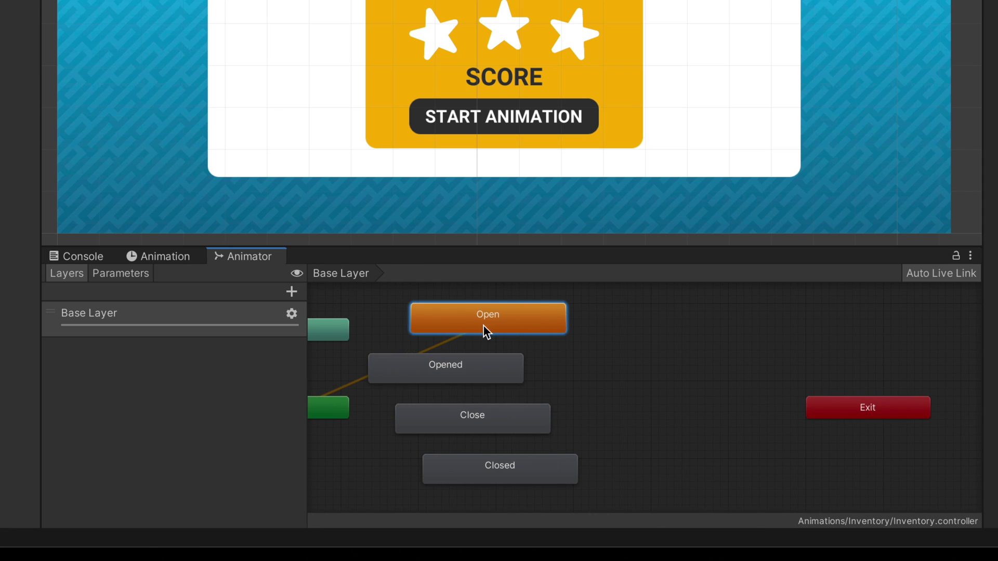
{"action": "left_click_drag", "start_coordinate": [467, 372], "coordinate": [702, 321]}
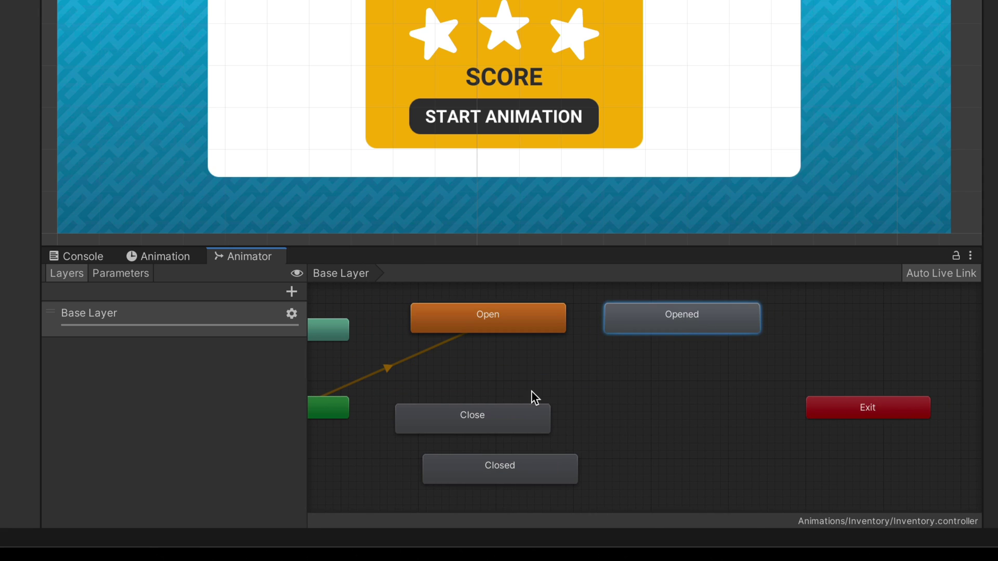
{"action": "left_click_drag", "start_coordinate": [528, 415], "coordinate": [735, 370]}
{"action": "left_click_drag", "start_coordinate": [516, 464], "coordinate": [498, 383]}
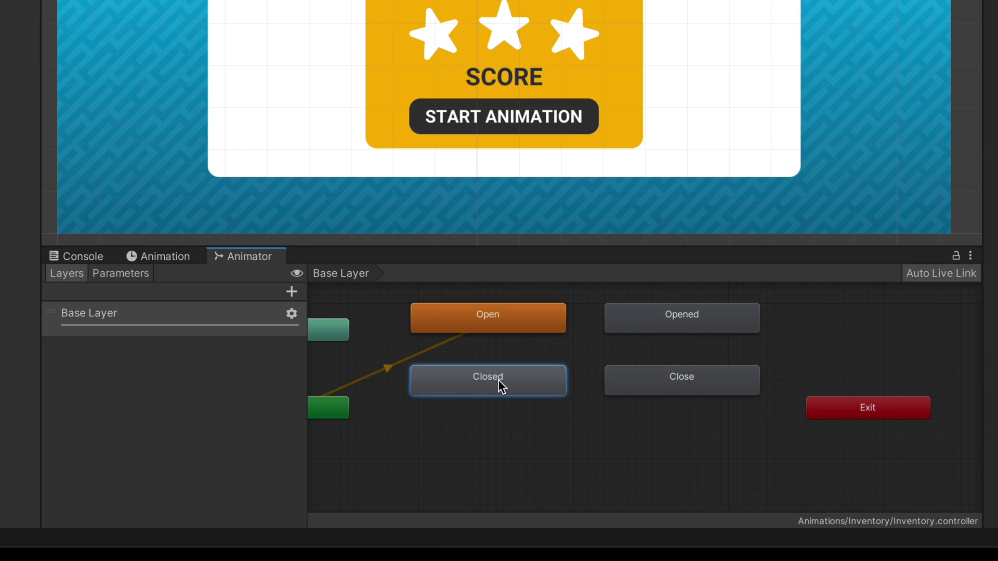
{"action": "scroll", "coordinate": [603, 429], "scroll_direction": "up", "scroll_amount": 2}
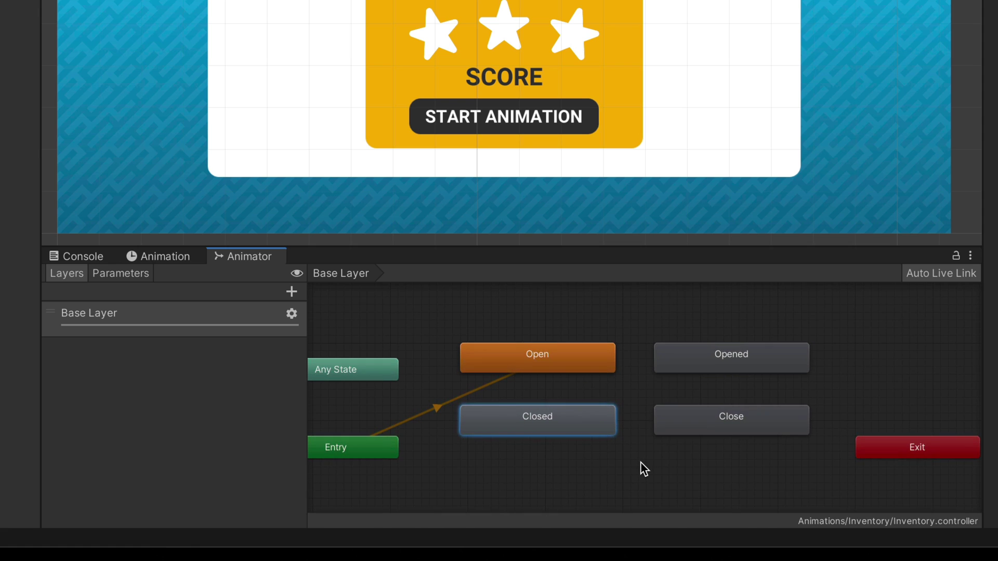
{"action": "scroll", "coordinate": [641, 466], "scroll_direction": "up", "scroll_amount": 1}
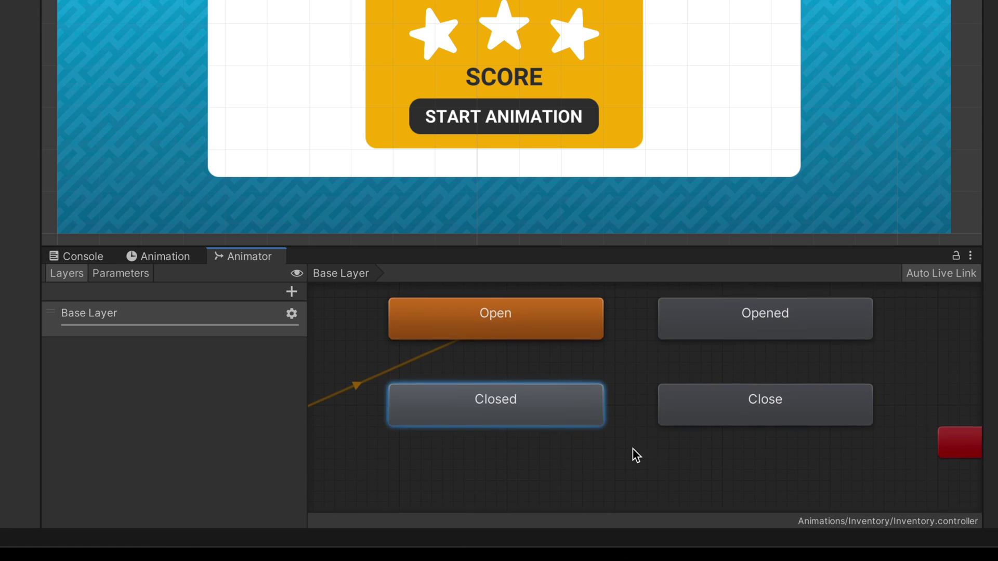
{"action": "middle_click_drag", "start_coordinate": [640, 466], "coordinate": [632, 487]}
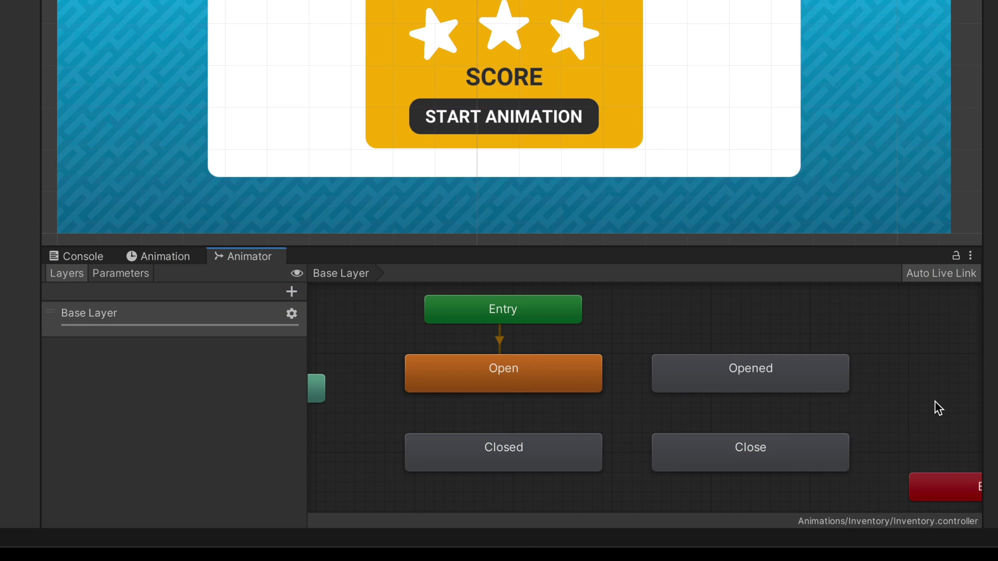
Add an Open → Opened transition with Exit Time 0 and Transition Duration 0
{"action": "right_click", "coordinate": [554, 373]}
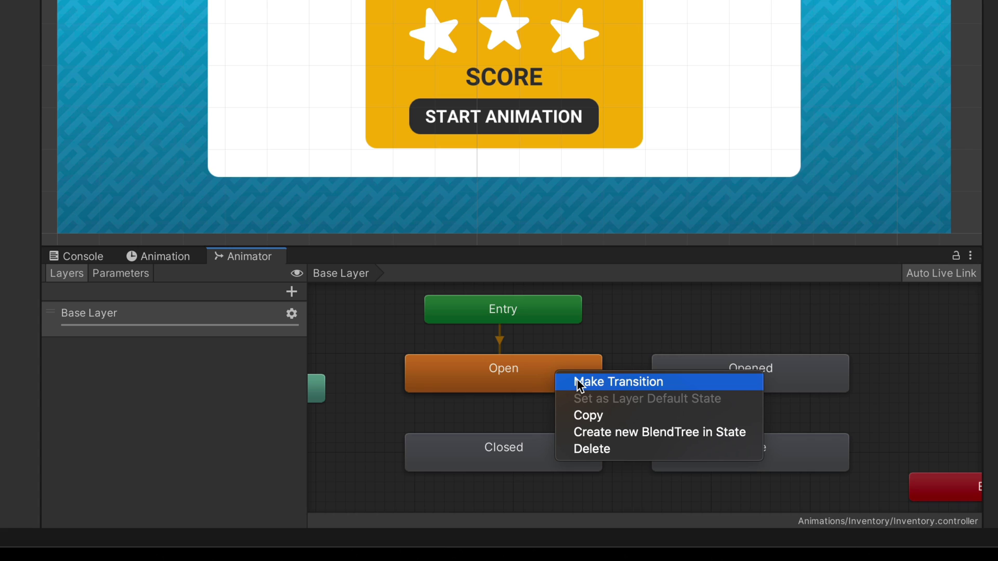
{"action": "left_click", "coordinate": [578, 384]}
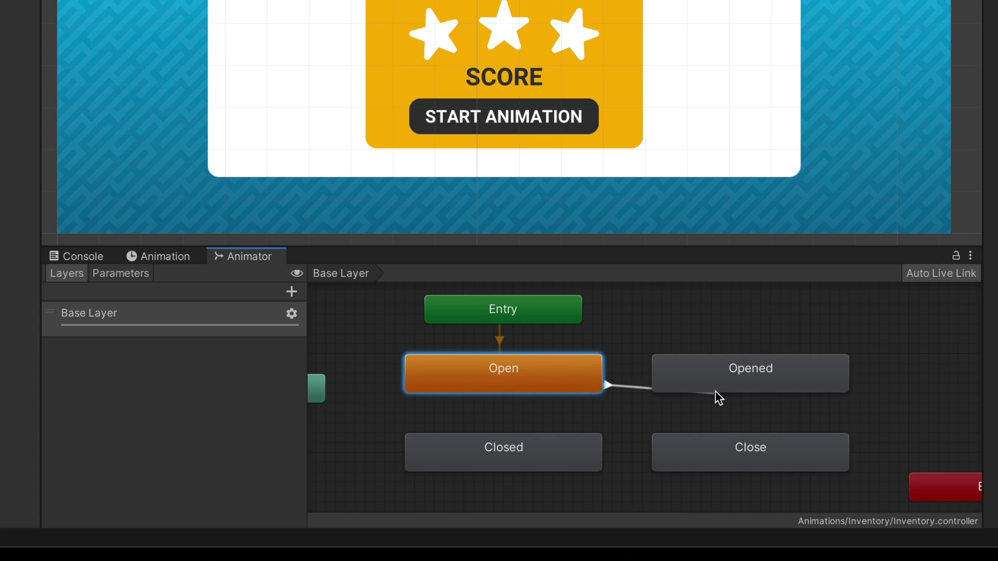
{"action": "left_click", "coordinate": [722, 388]}
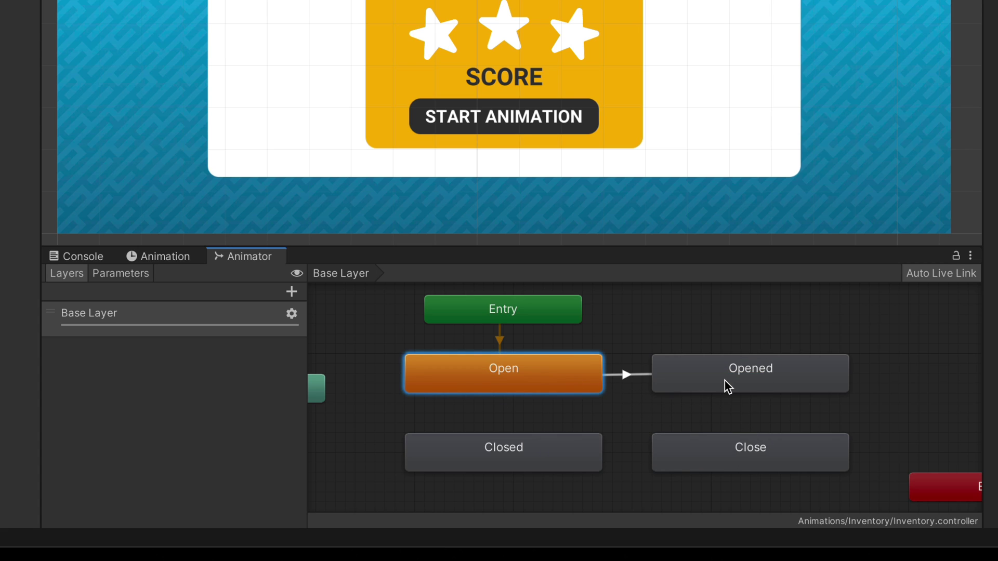
{"action": "left_click", "coordinate": [626, 376]}
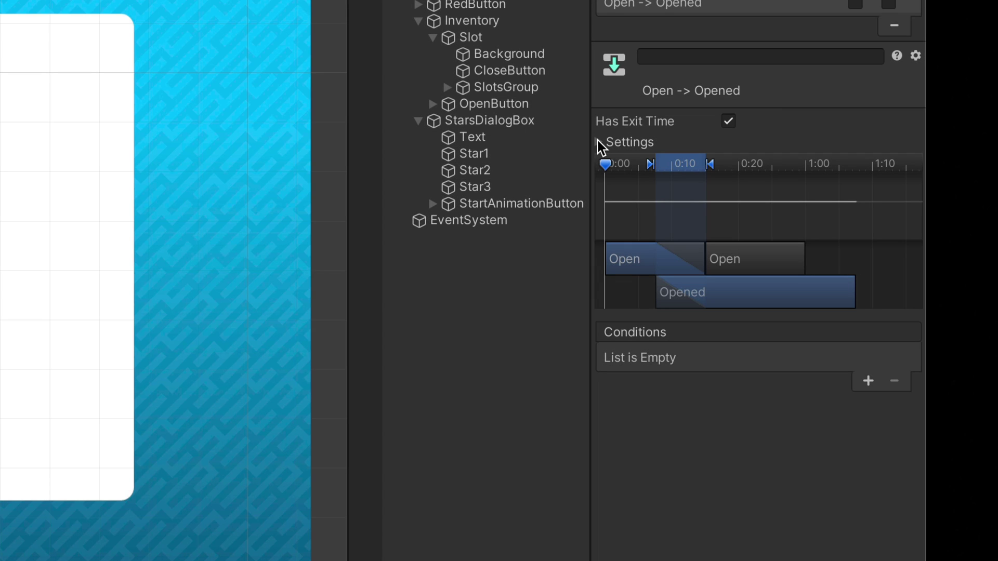
{"action": "left_click", "coordinate": [598, 142]}
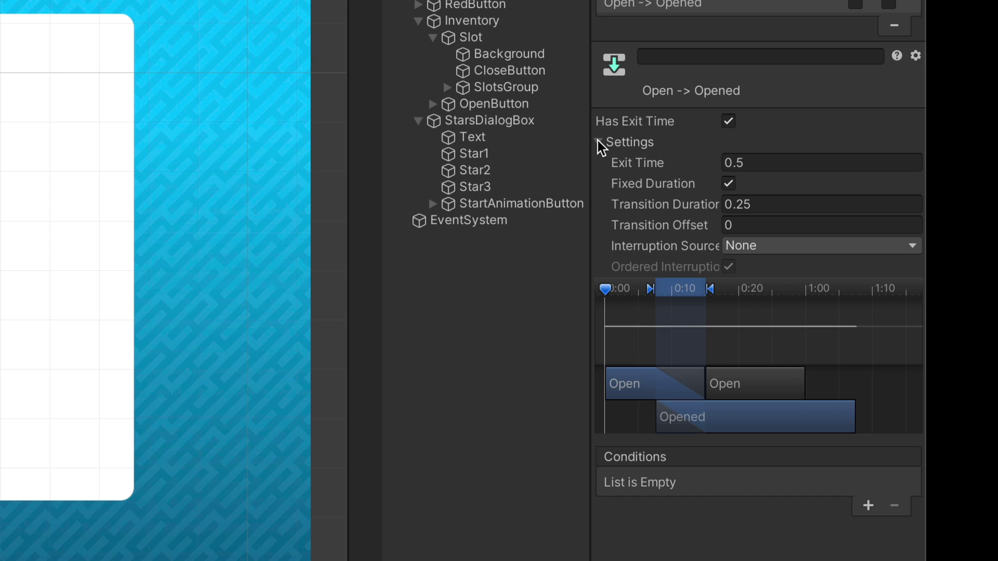
{"action": "left_click", "coordinate": [784, 205]}
{"action": "key", "text": "BackSpace"}
{"action": "key", "text": "BackSpace"}
{"action": "key", "text": "BackSpace"}
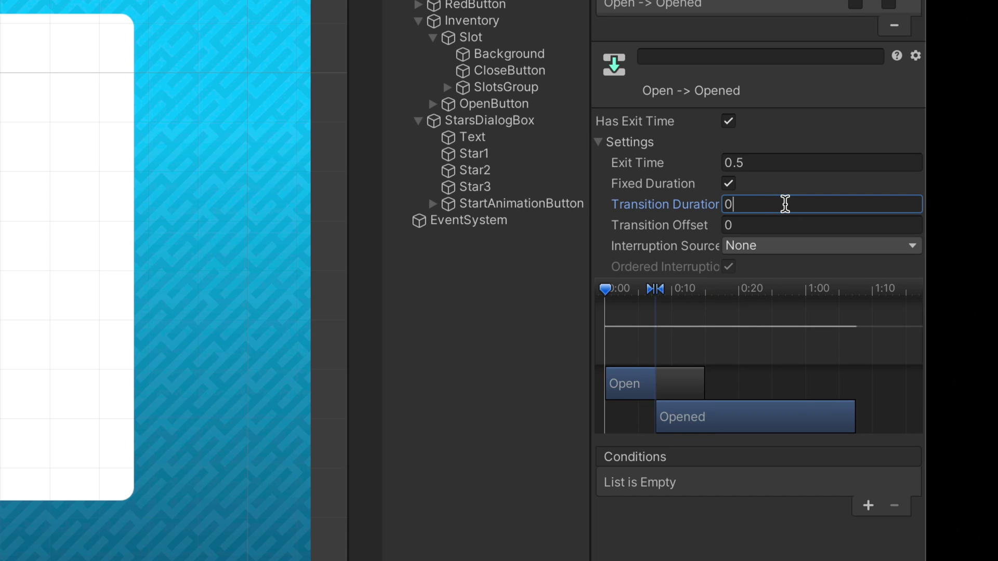
{"action": "left_click", "coordinate": [774, 167]}
{"action": "type", "text": "0"}
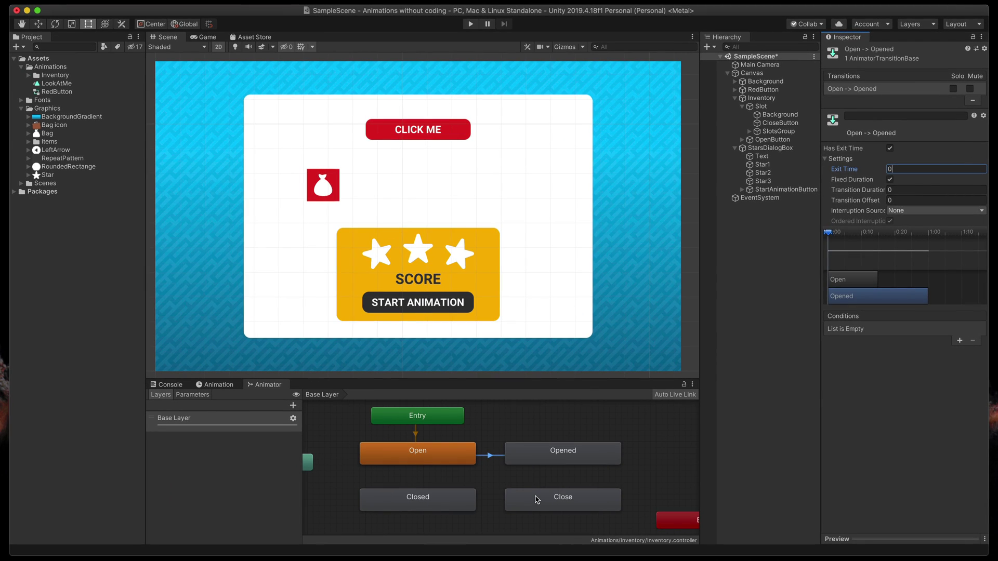
Add a Close → Closed transition with zero exit time and duration, then test in Play mode
{"action": "left_click", "coordinate": [537, 500]}
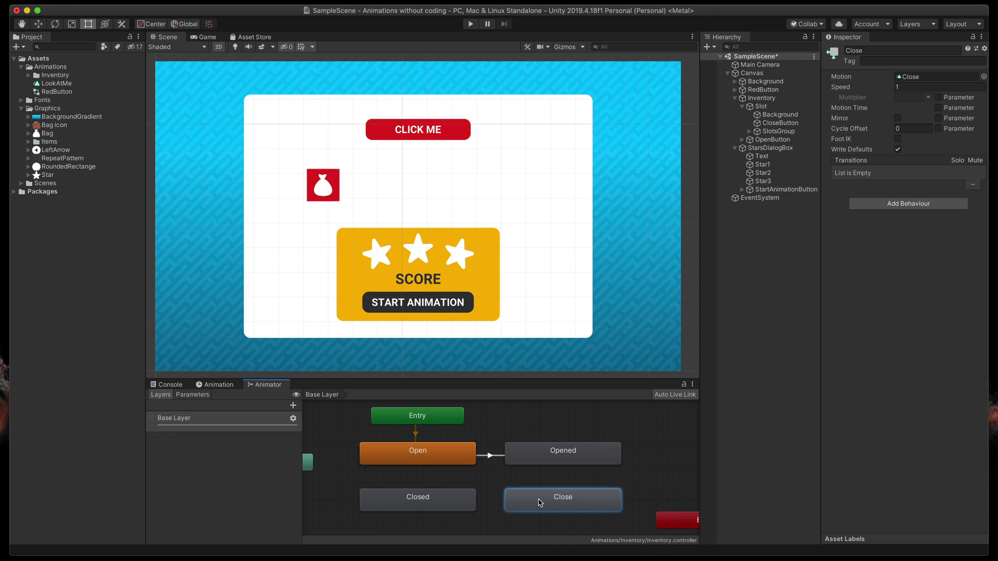
{"action": "right_click", "coordinate": [541, 503]}
{"action": "left_click", "coordinate": [555, 504]}
{"action": "left_click", "coordinate": [449, 499]}
{"action": "left_click", "coordinate": [493, 498]}
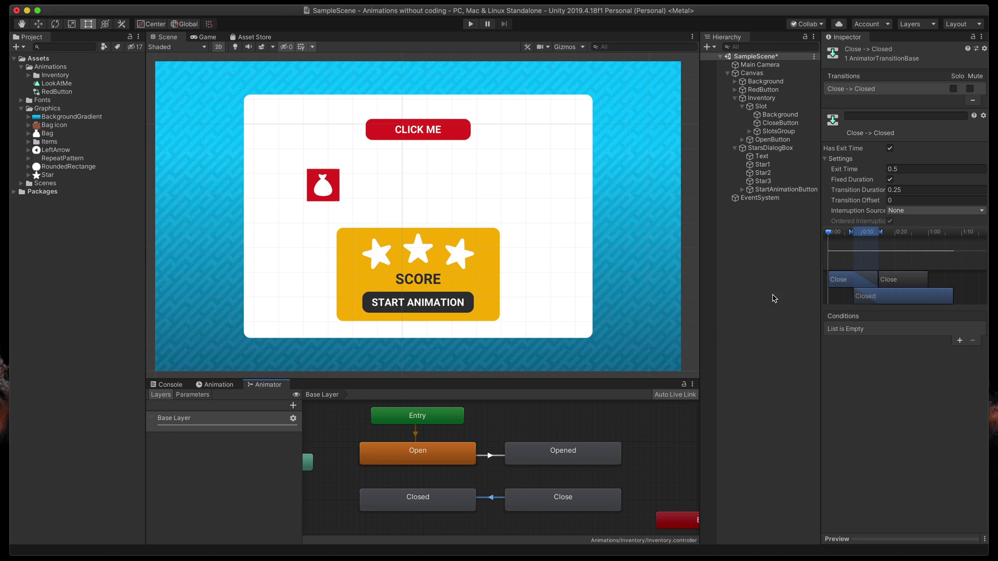
{"action": "left_click", "coordinate": [915, 169]}
{"action": "type", "text": "0"}
{"action": "left_click", "coordinate": [916, 189]}
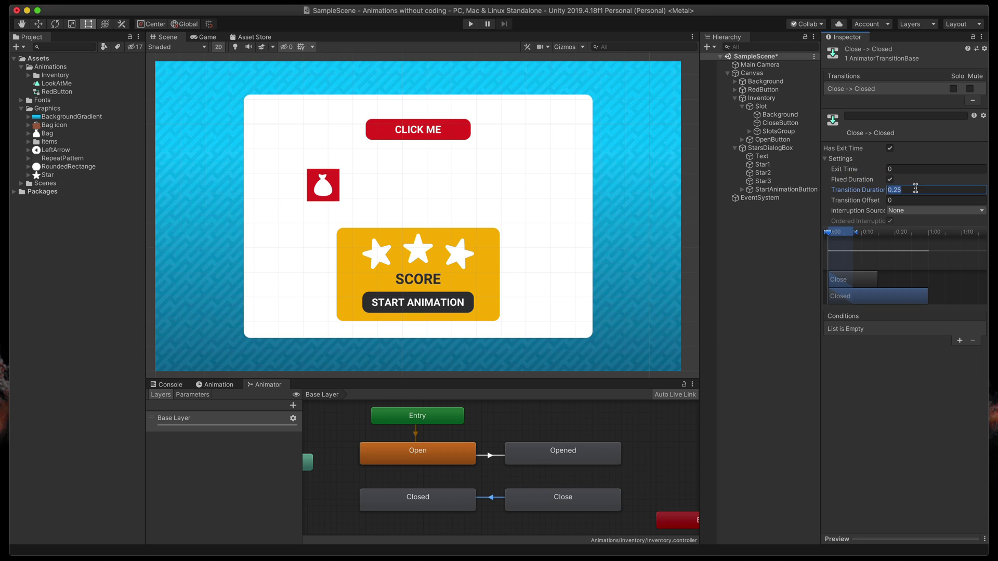
{"action": "type", "text": "0"}
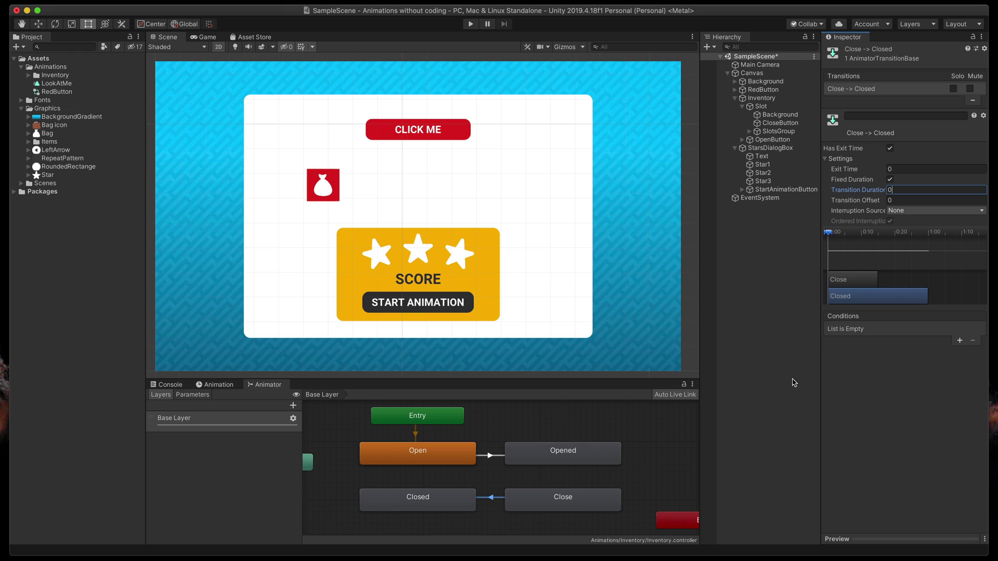
{"action": "left_click", "coordinate": [666, 466]}
{"action": "left_click", "coordinate": [471, 24]}
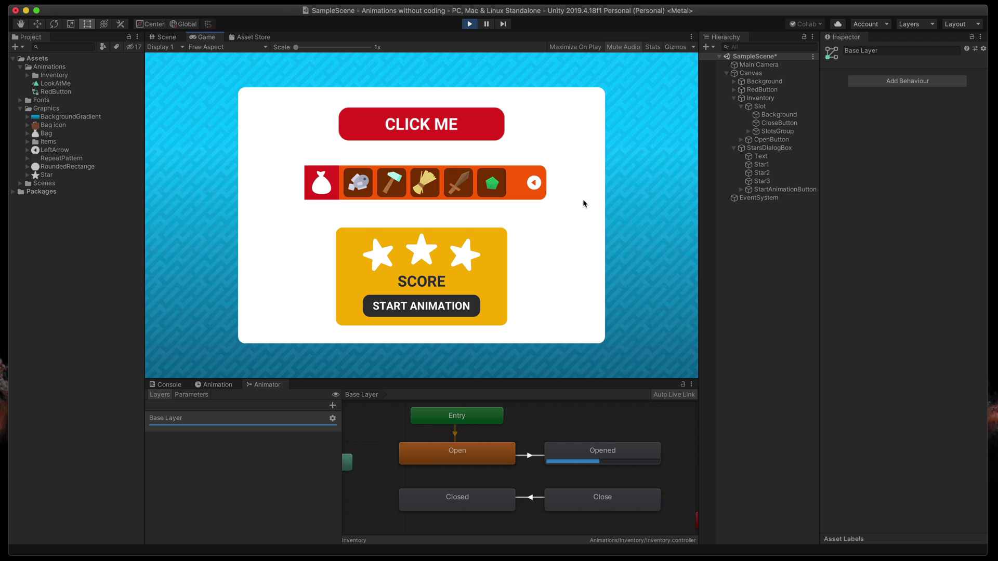
Exit Play mode to return to the Inventory animator graph
{"action": "left_click", "coordinate": [468, 25]}
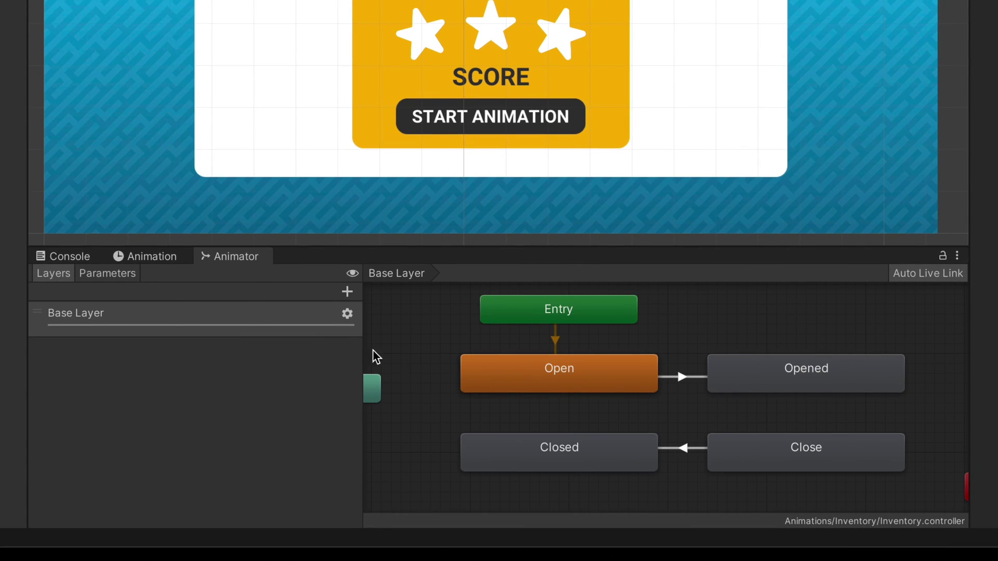
Add a Trigger parameter named Close in the Animator's Parameters list
{"action": "left_click", "coordinate": [123, 276]}
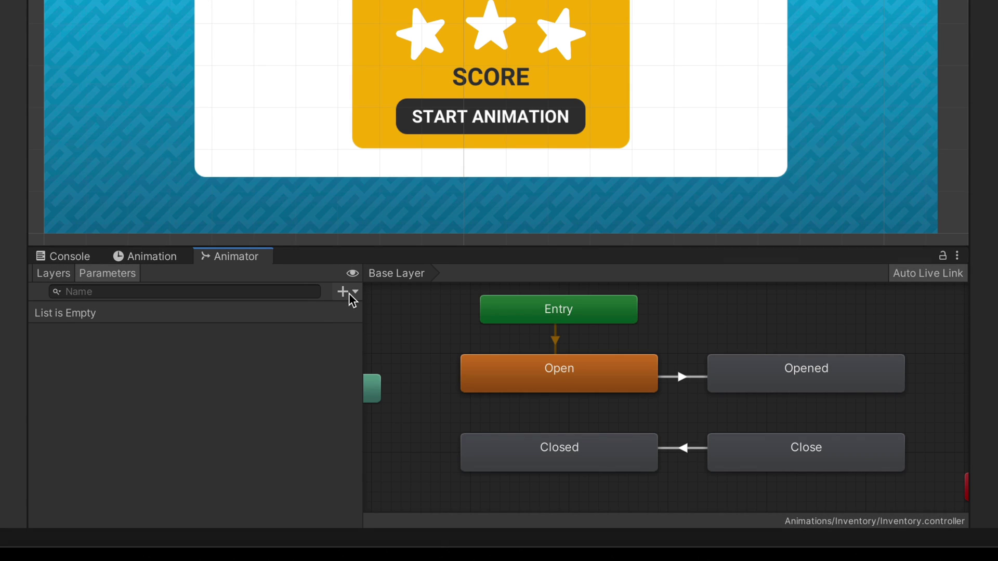
{"action": "left_click", "coordinate": [350, 294]}
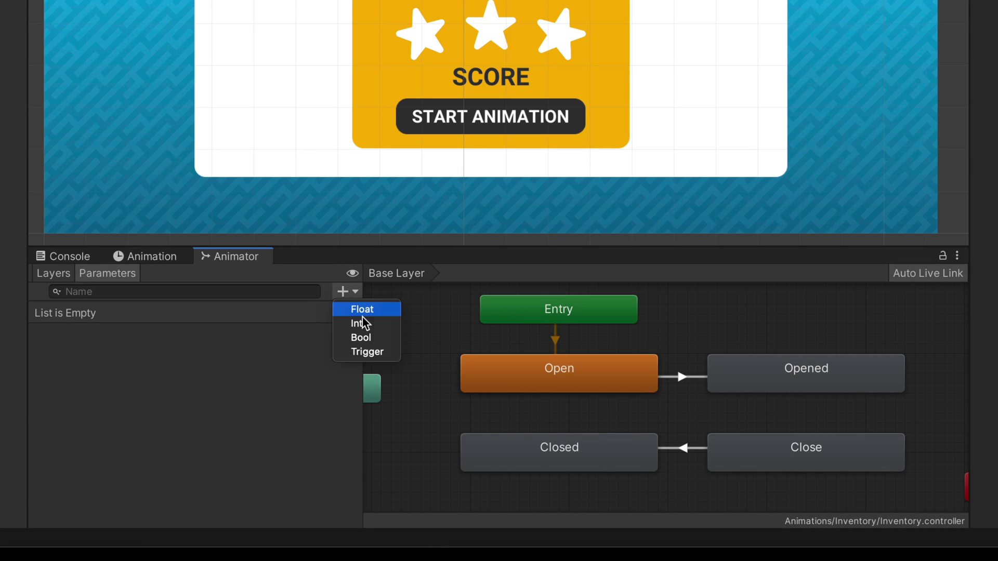
{"action": "left_click", "coordinate": [394, 355]}
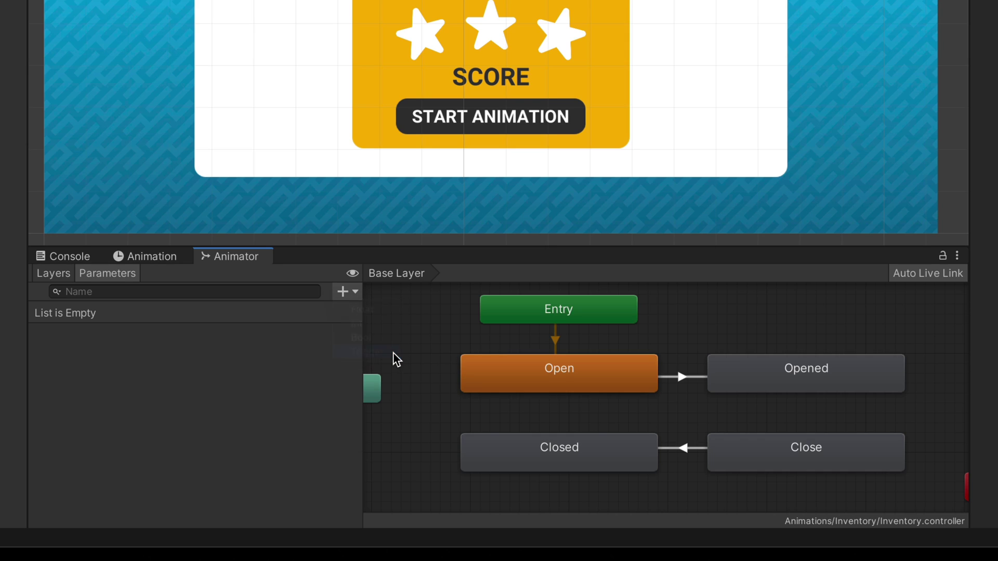
{"action": "type", "text": "Close"}
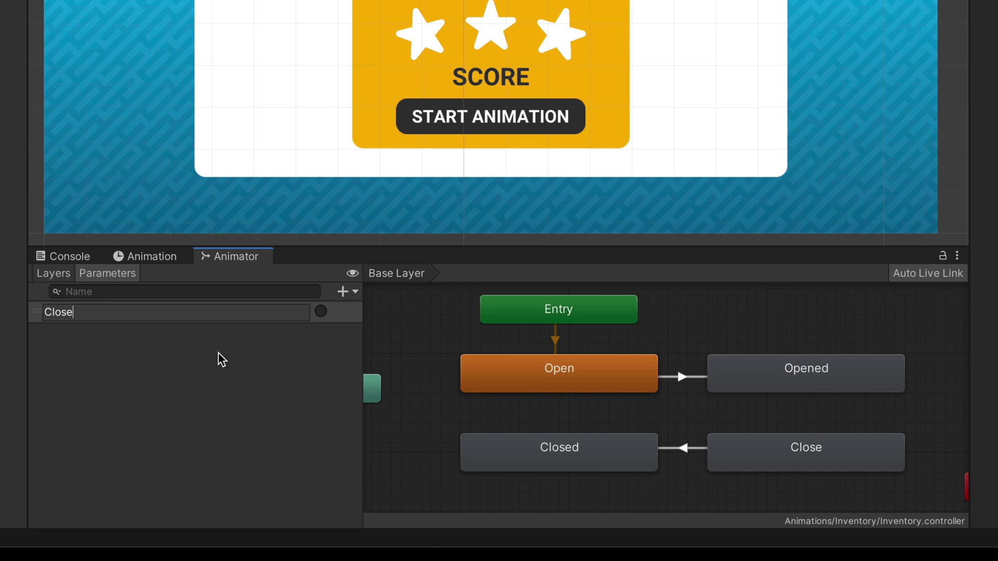
{"action": "key", "text": "Return"}
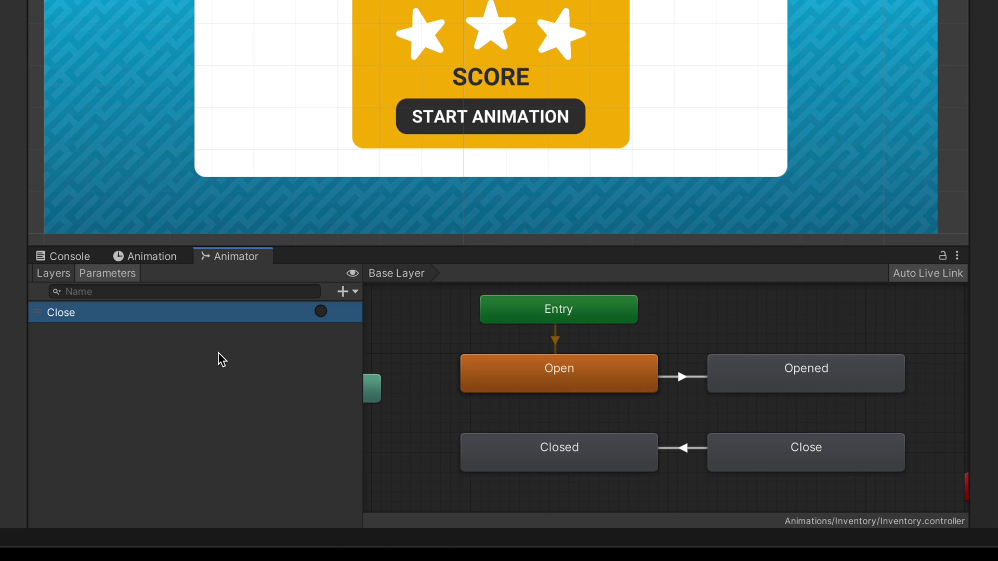
{"action": "left_click", "coordinate": [806, 360]}
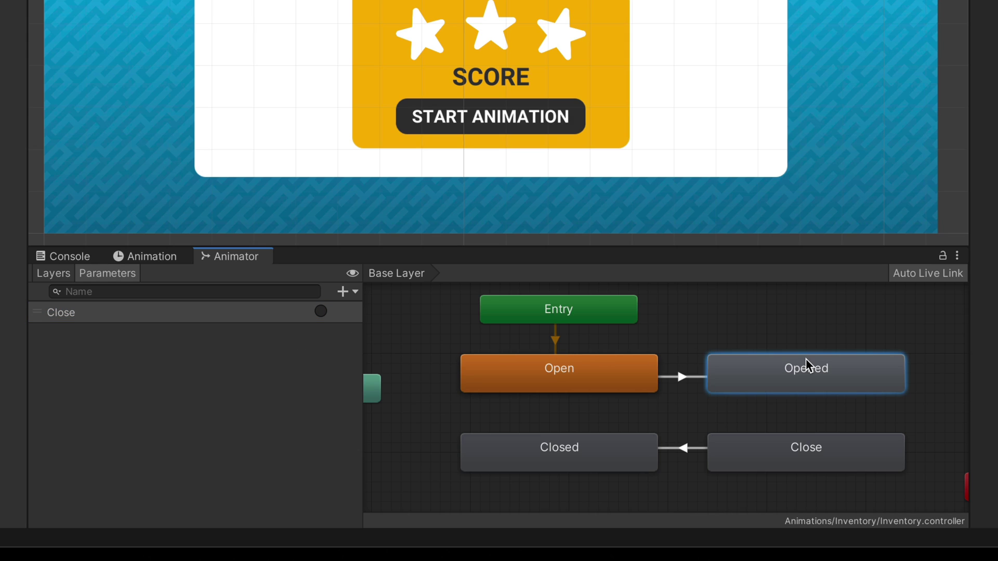
Create an Opened → Close transition with no exit time, duration 0, conditioned on Close
{"action": "right_click", "coordinate": [896, 373]}
{"action": "left_click", "coordinate": [909, 374]}
{"action": "left_click", "coordinate": [828, 450]}
{"action": "left_click", "coordinate": [803, 412]}
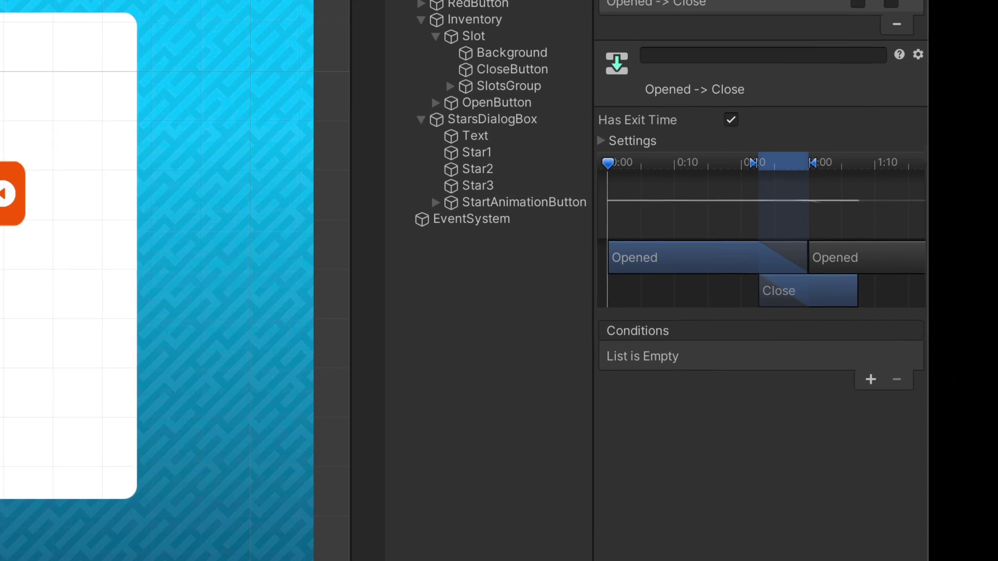
{"action": "left_click", "coordinate": [728, 123]}
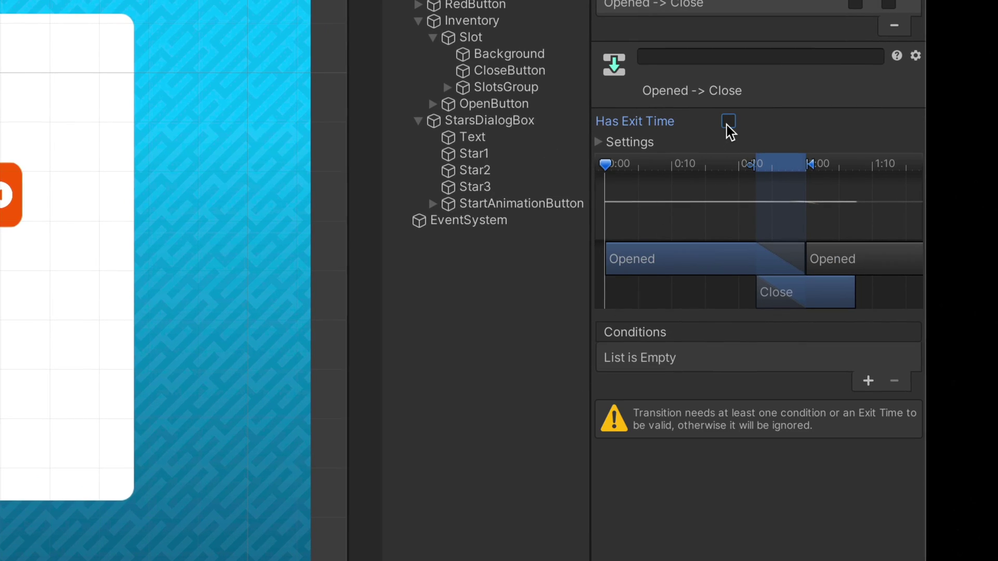
{"action": "left_click", "coordinate": [598, 141]}
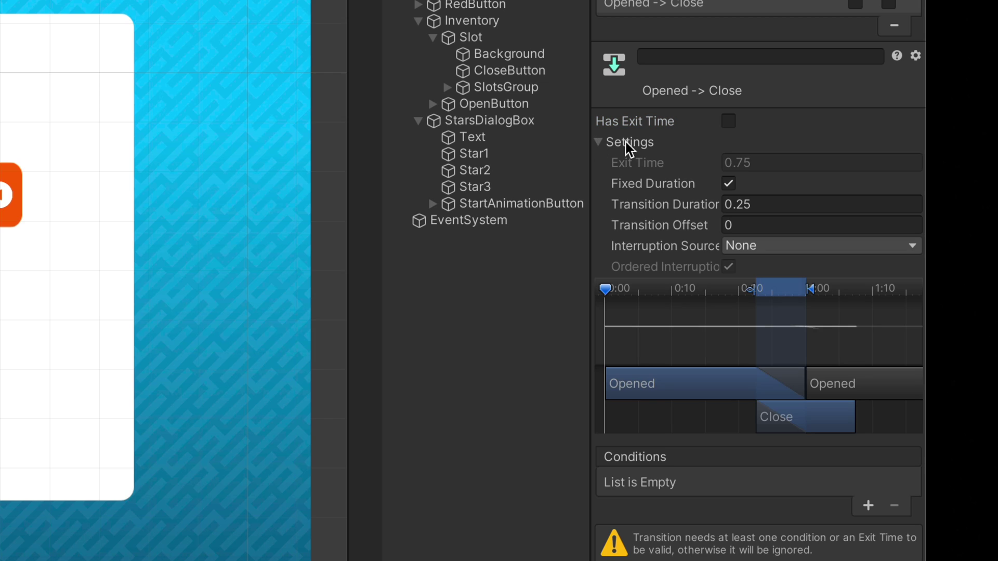
{"action": "left_click", "coordinate": [768, 200]}
{"action": "type", "text": "0"}
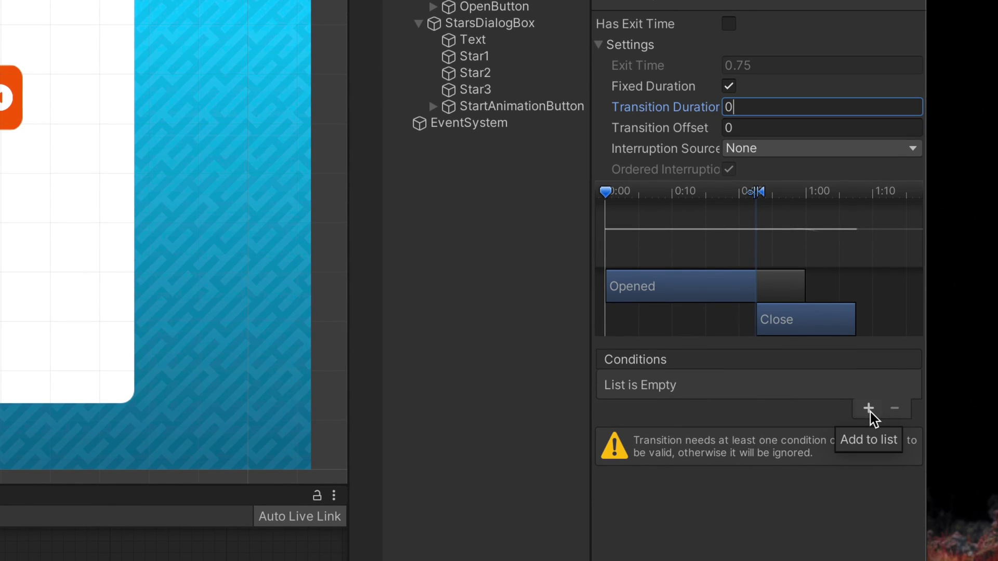
{"action": "left_click", "coordinate": [869, 410]}
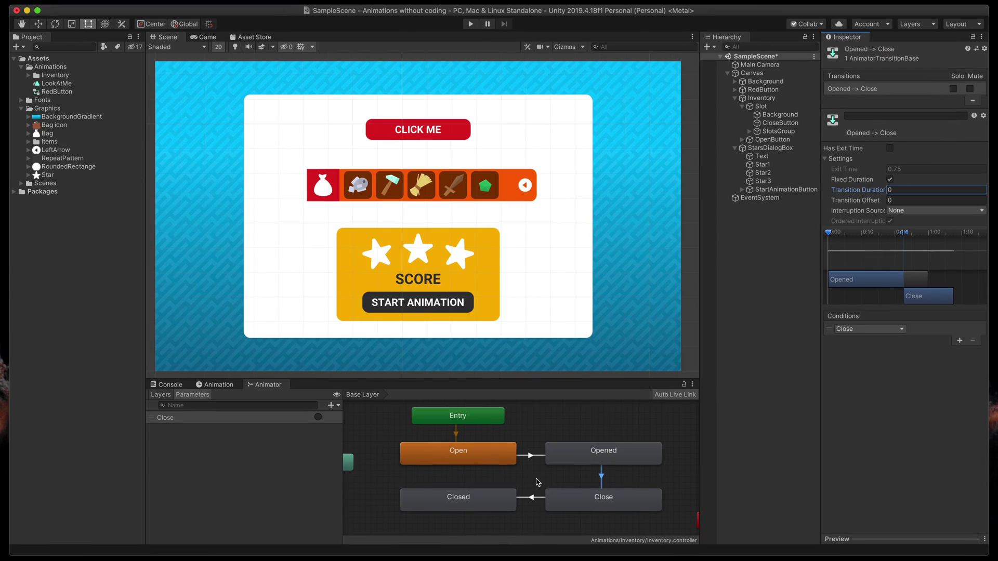
Create a Closed → Open transition with Has Exit Time off and duration 0
{"action": "left_click", "coordinate": [495, 497]}
{"action": "right_click", "coordinate": [496, 497]}
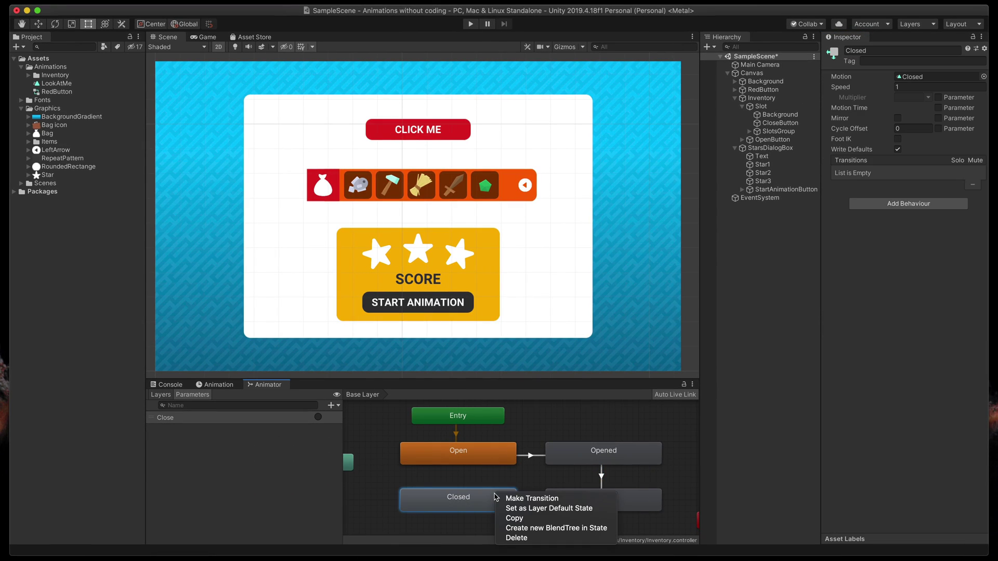
{"action": "left_click", "coordinate": [525, 499]}
{"action": "left_click", "coordinate": [479, 461]}
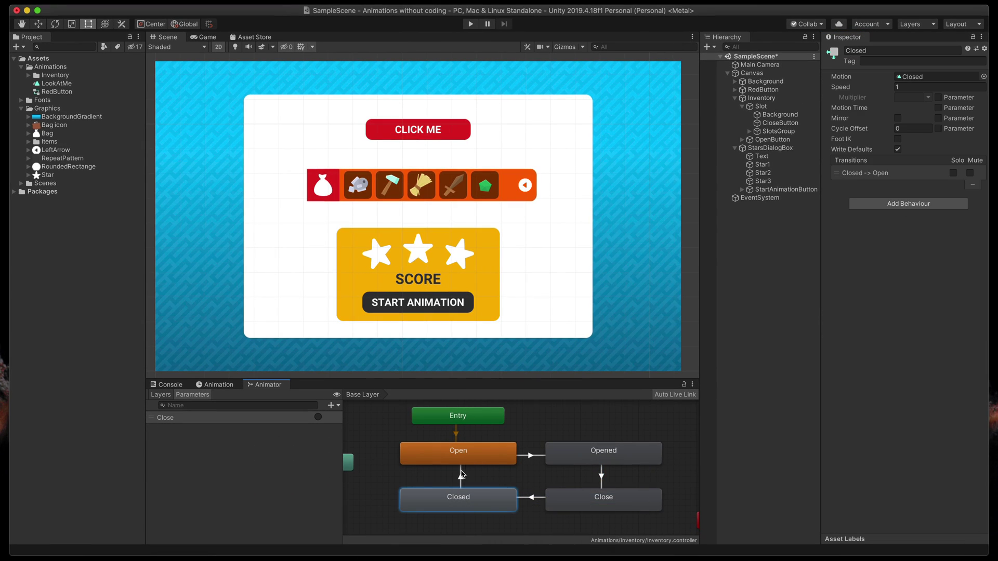
{"action": "left_click", "coordinate": [460, 476]}
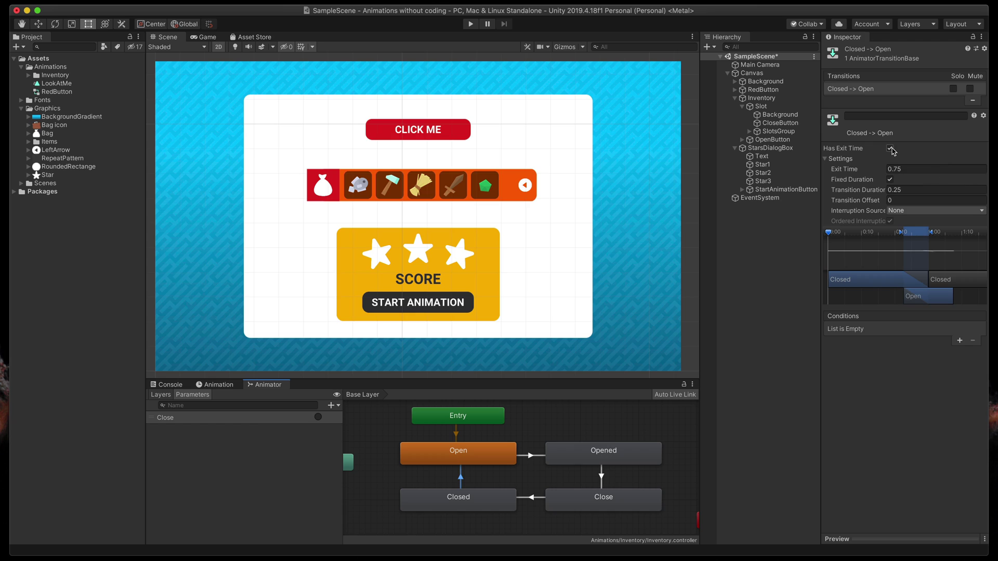
{"action": "left_click", "coordinate": [890, 148]}
{"action": "left_click", "coordinate": [913, 189]}
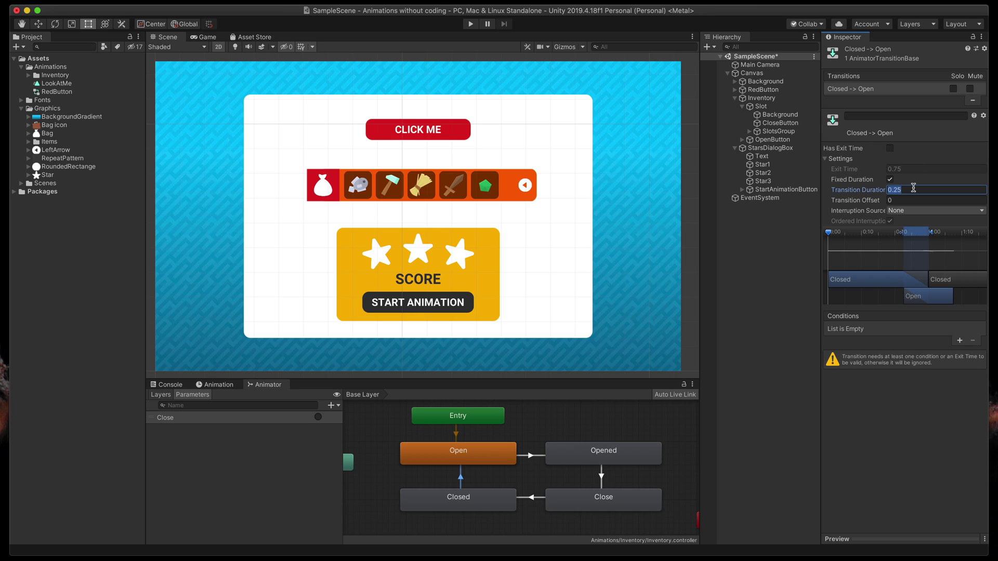
{"action": "type", "text": "0"}
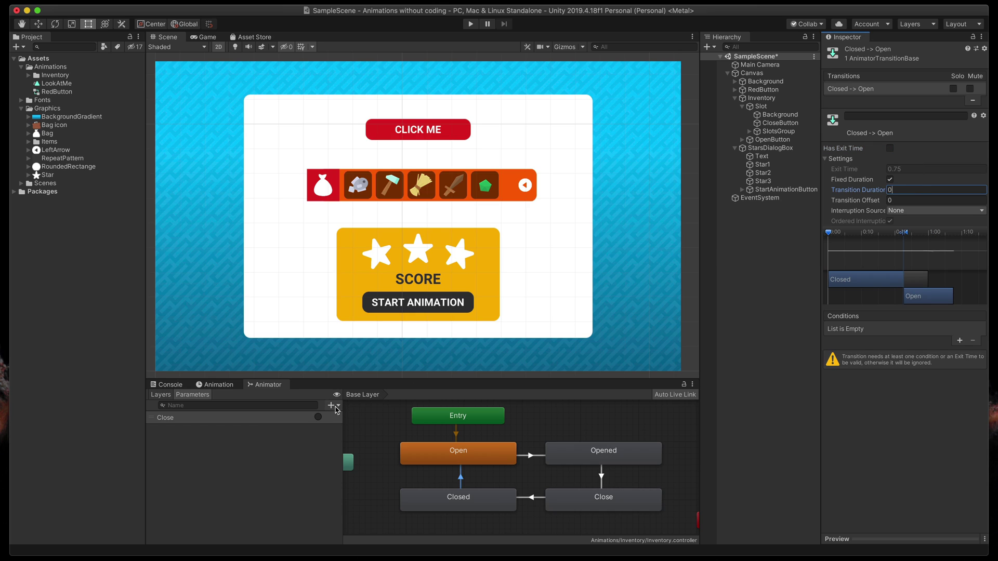
Add an Open trigger parameter and set it as the transition's condition
{"action": "left_click", "coordinate": [336, 411]}
{"action": "left_click", "coordinate": [343, 439]}
{"action": "type", "text": "O"}
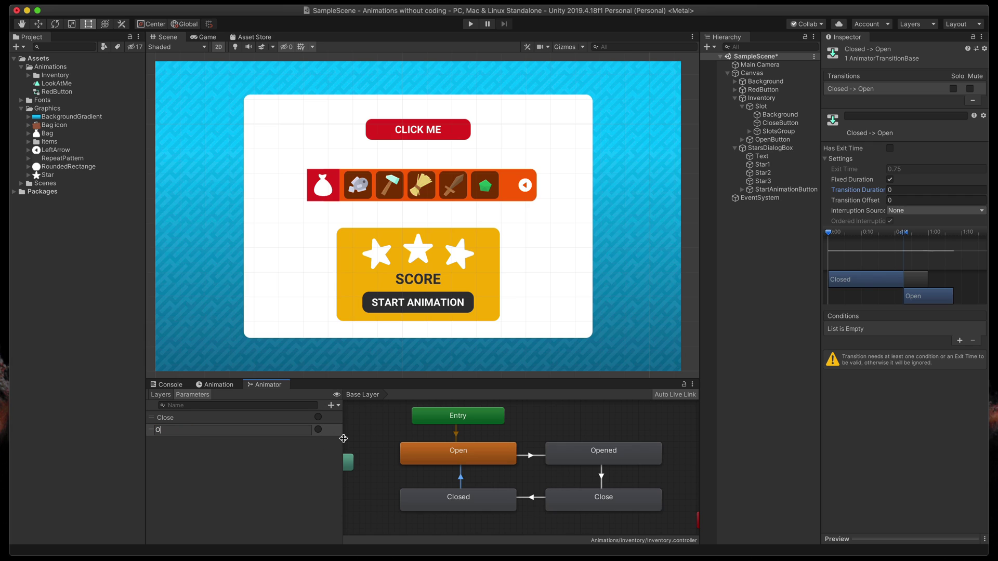
{"action": "type", "text": "pen"}
{"action": "key", "text": "Return"}
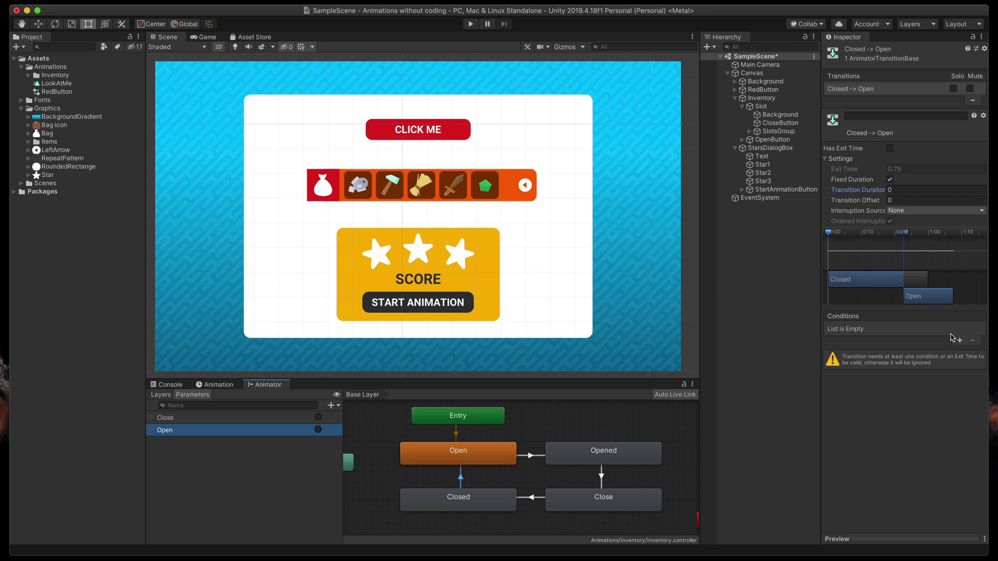
{"action": "left_click", "coordinate": [961, 342]}
{"action": "left_click", "coordinate": [889, 329]}
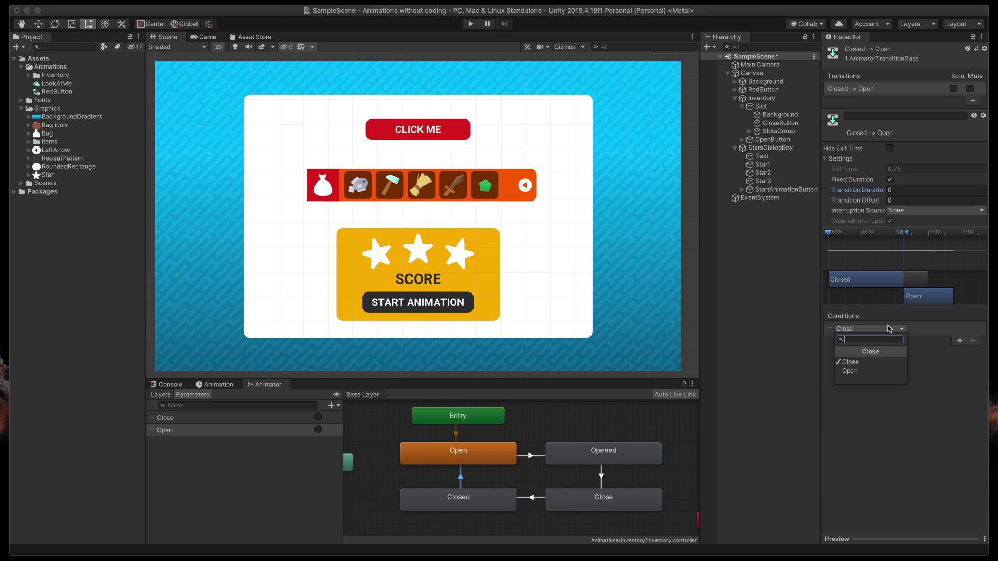
{"action": "left_click", "coordinate": [853, 371]}
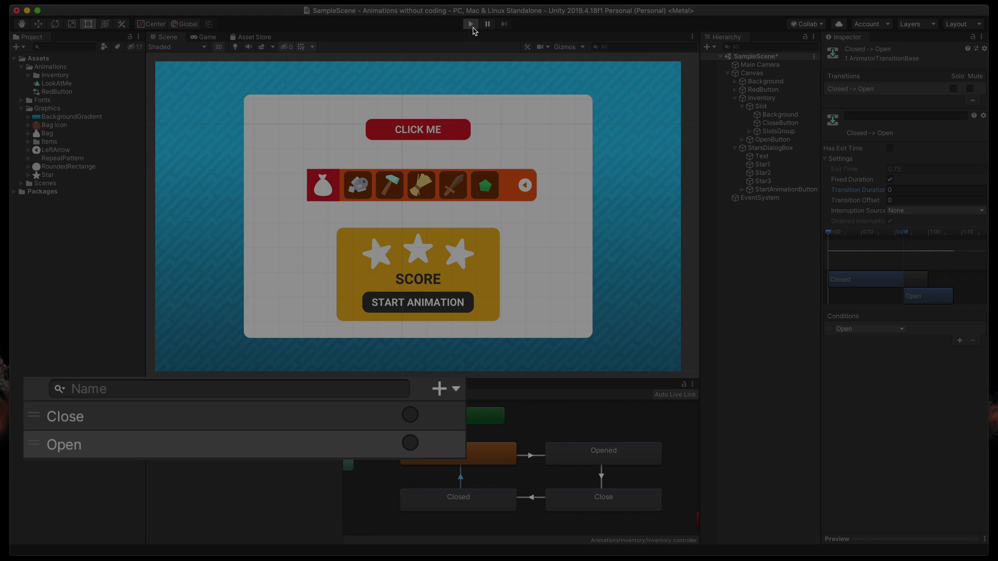
{"action": "left_click", "coordinate": [471, 25]}
{"action": "left_click", "coordinate": [318, 417]}
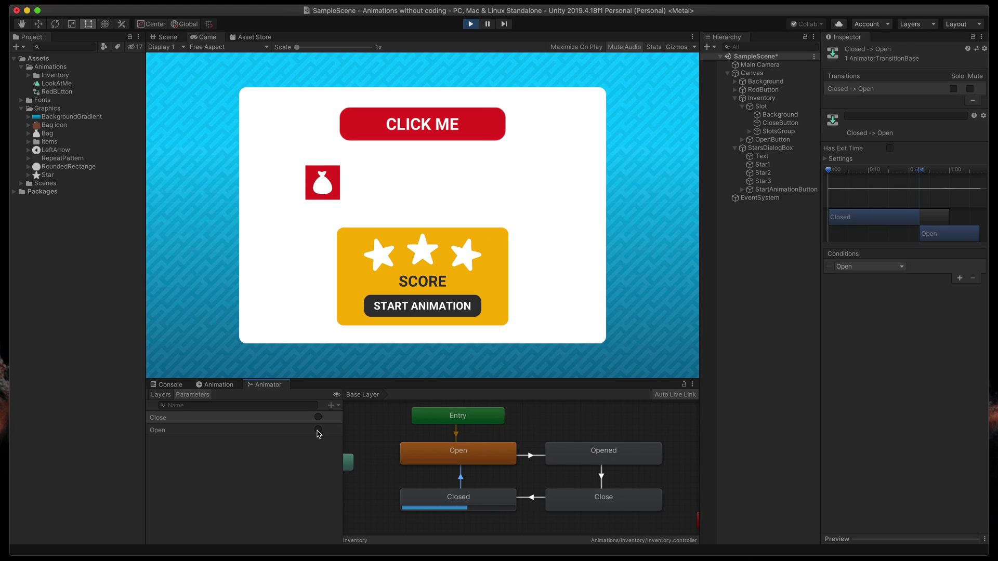
{"action": "left_click", "coordinate": [319, 430]}
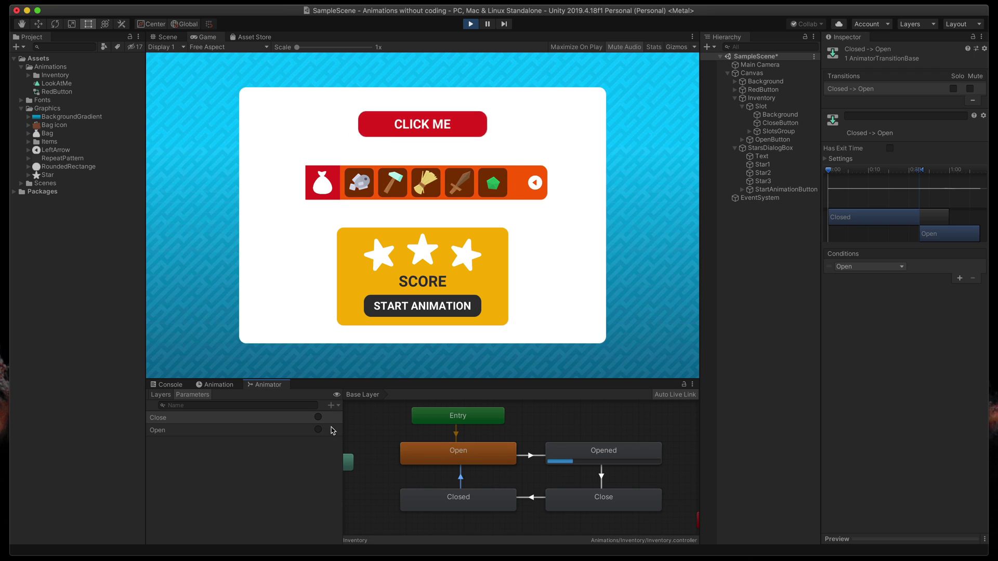
{"action": "left_click", "coordinate": [319, 417]}
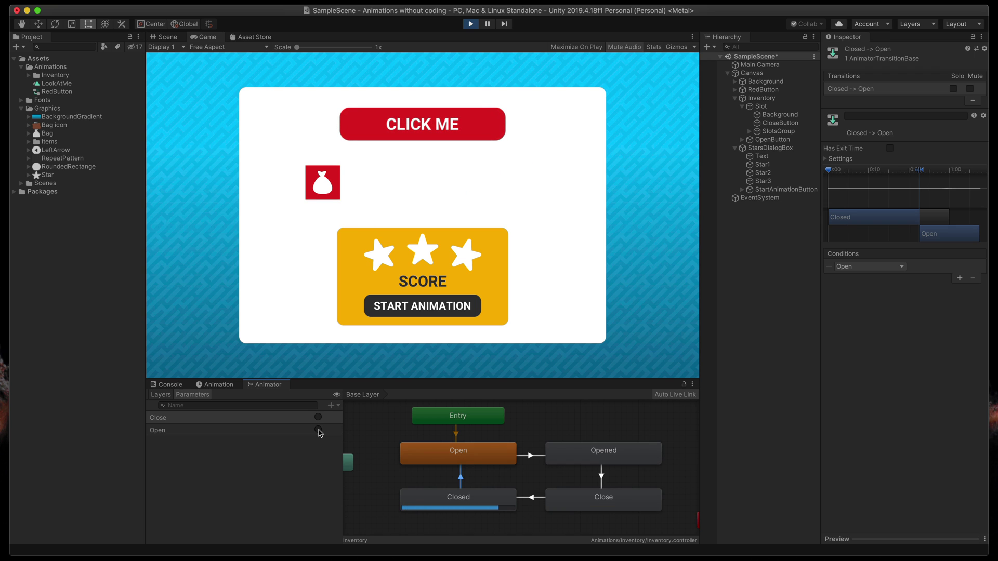
{"action": "left_click", "coordinate": [318, 430]}
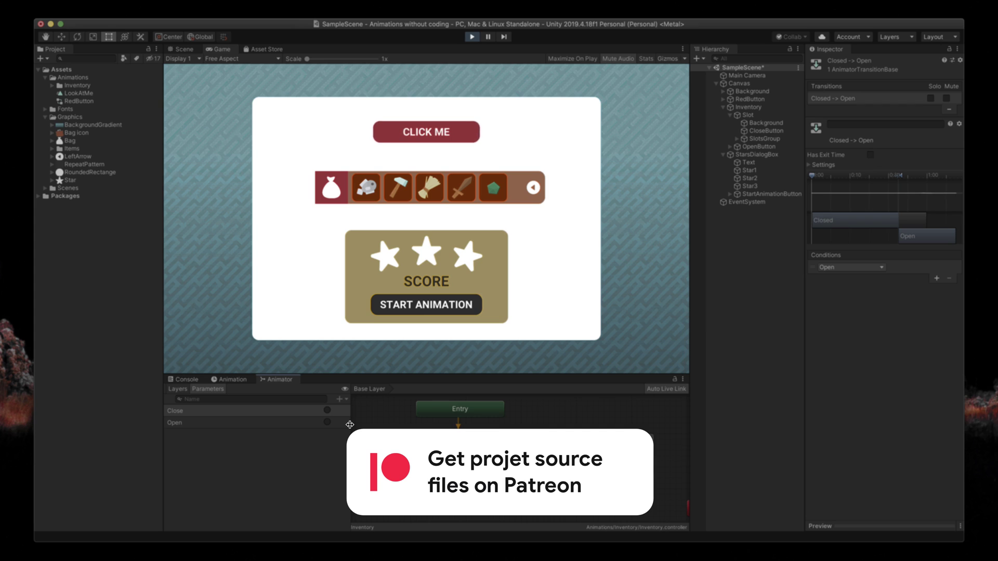
{"action": "left_click", "coordinate": [327, 410]}
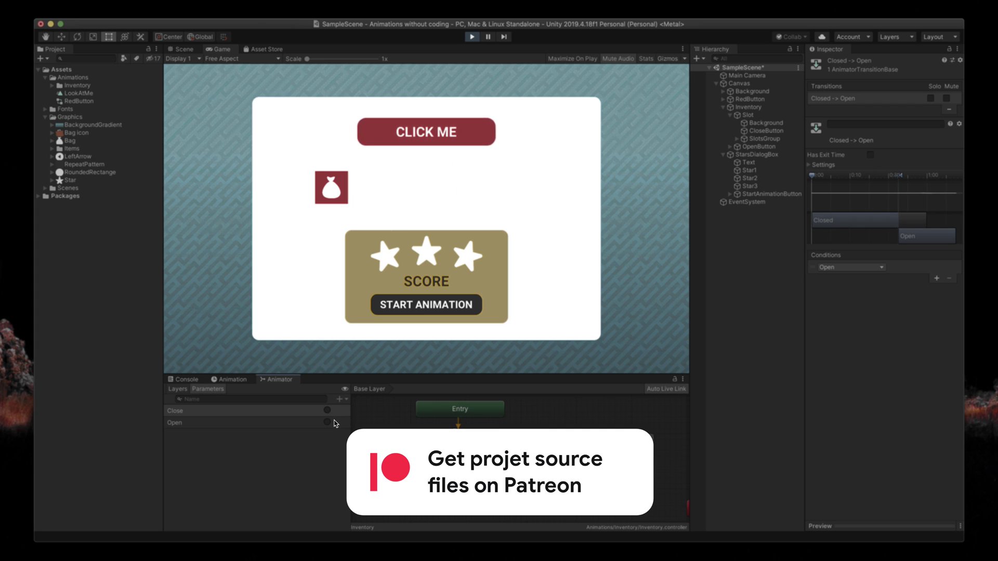
{"action": "left_click", "coordinate": [327, 422]}
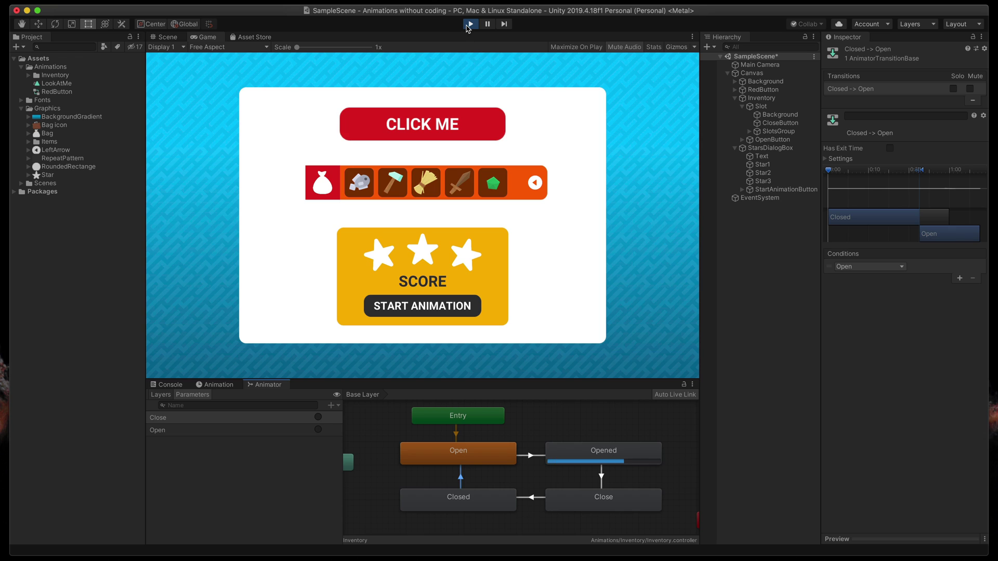
{"action": "left_click", "coordinate": [470, 24]}
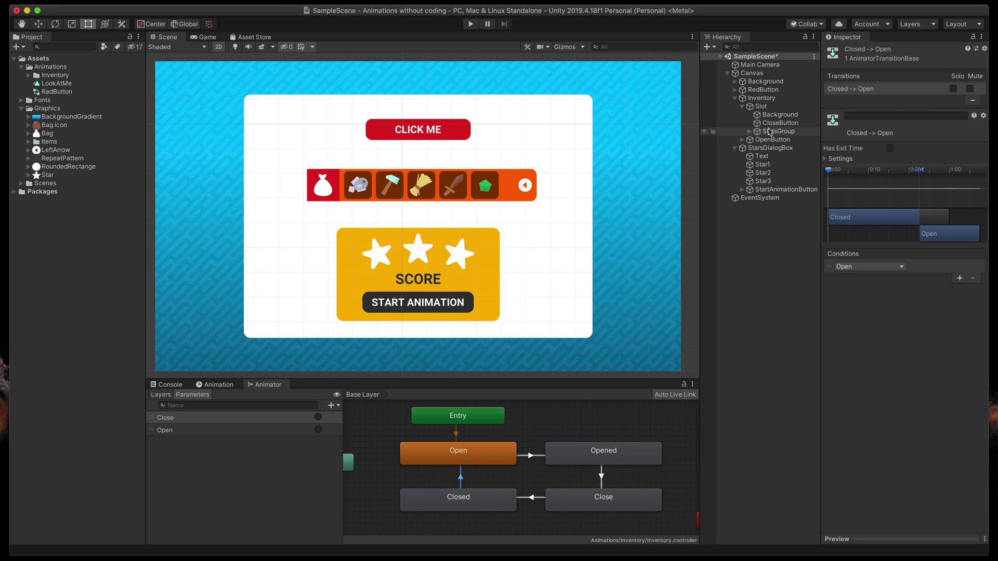
Wire CloseButton's On Click to Inventory's Animator.SetTrigger with the argument Close
{"action": "left_click", "coordinate": [770, 124]}
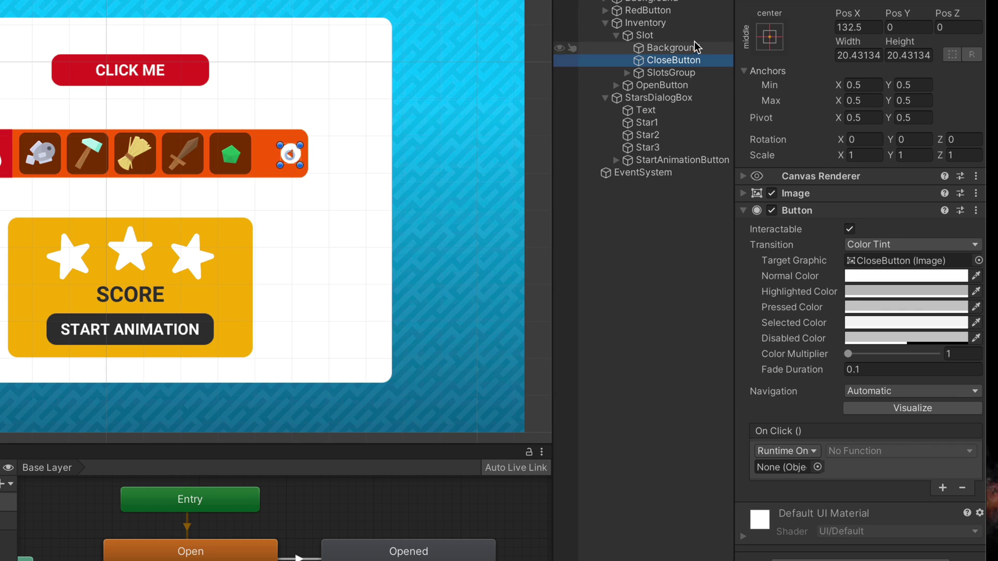
{"action": "left_click_drag", "start_coordinate": [644, 23], "coordinate": [782, 468]}
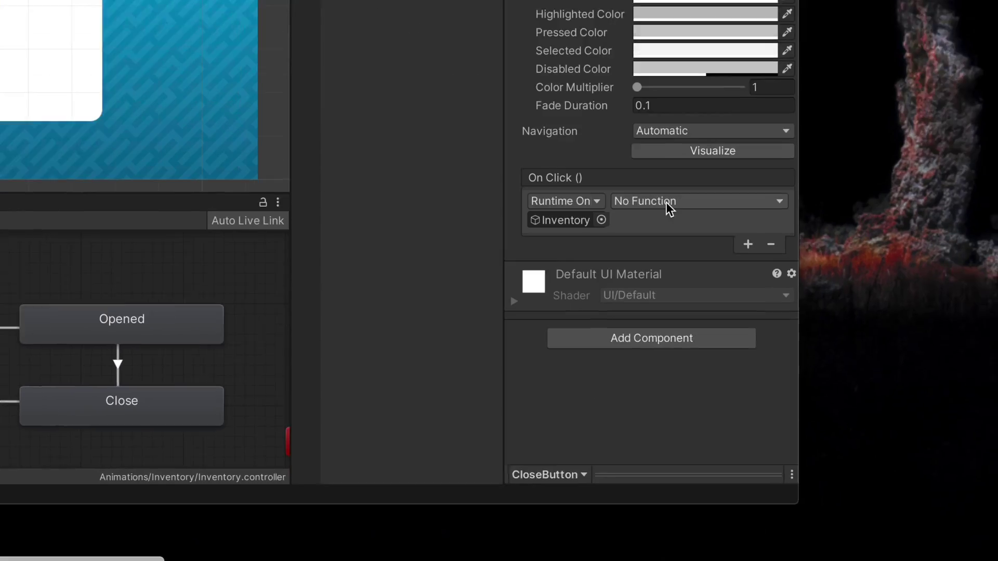
{"action": "left_click", "coordinate": [875, 451]}
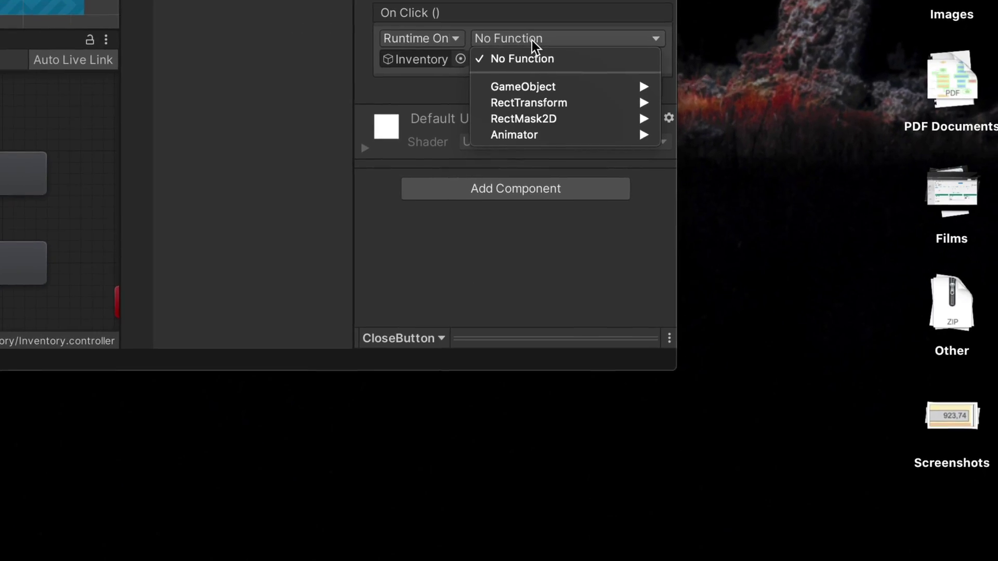
{"action": "mouse_move", "coordinate": [527, 137]}
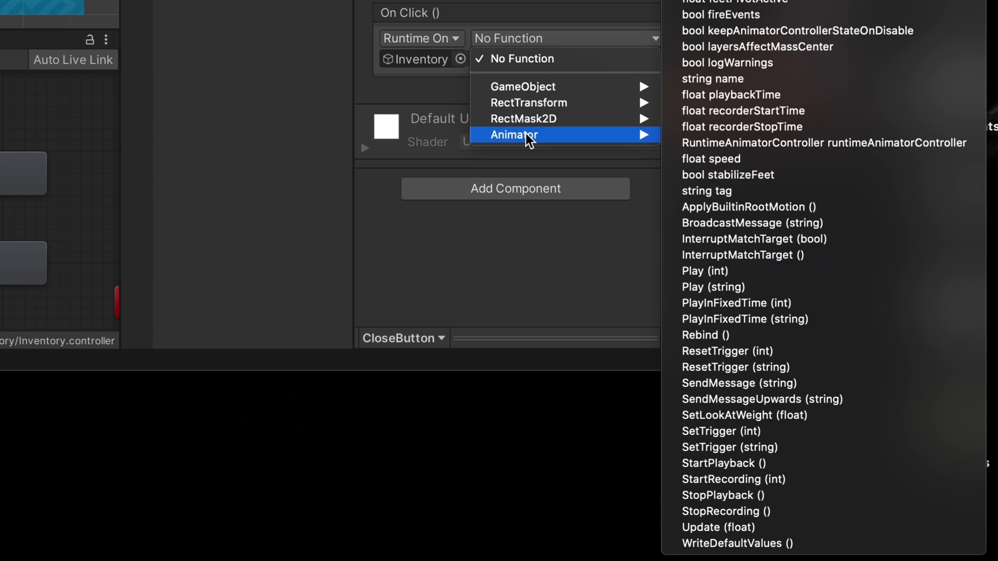
{"action": "left_click", "coordinate": [726, 450]}
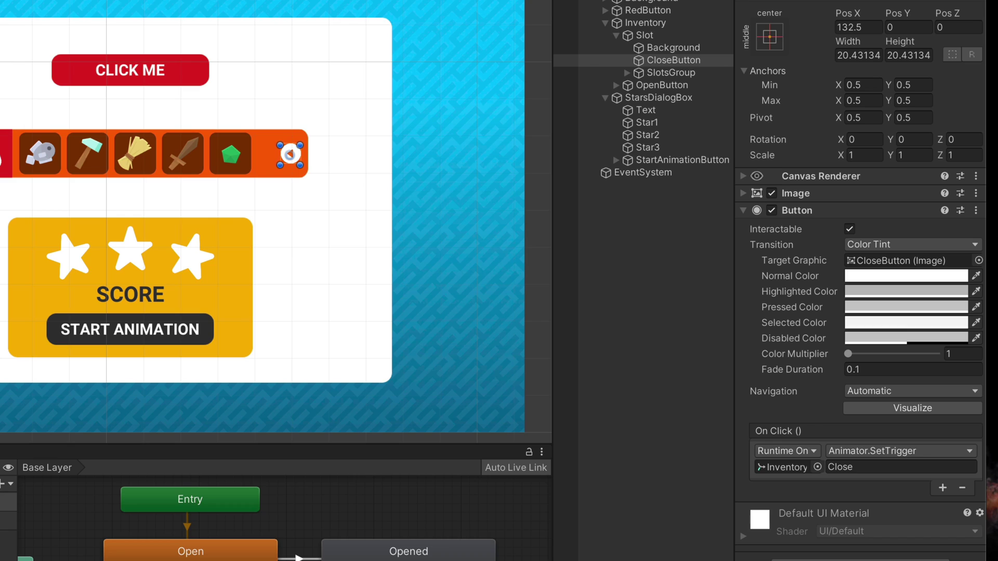
{"action": "left_click", "coordinate": [872, 466]}
{"action": "type", "text": "Clo"}
Point OpenButton's On Click at Inventory's Animator.SetTrigger (string) for Open
{"action": "left_click", "coordinate": [656, 85]}
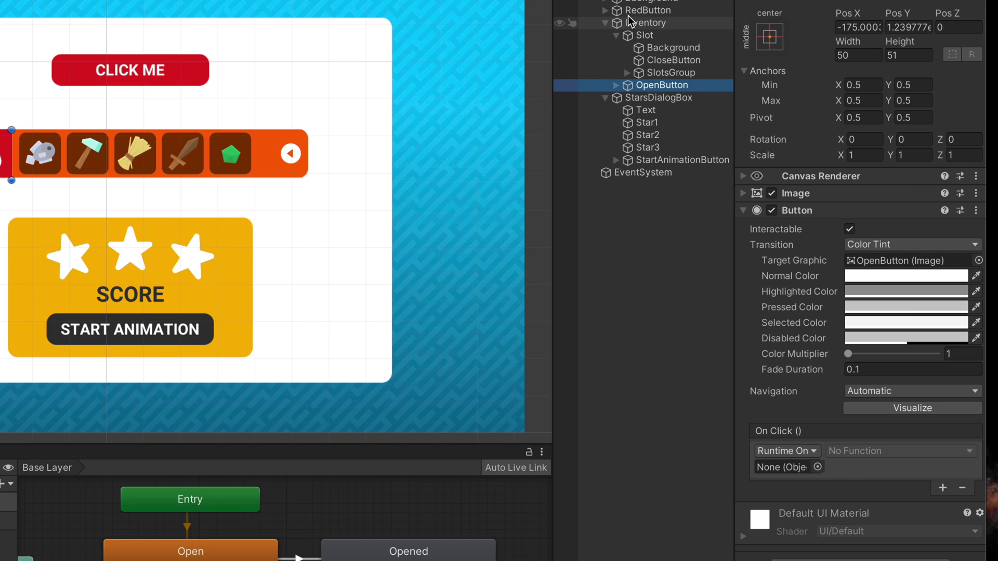
{"action": "left_click_drag", "start_coordinate": [651, 23], "coordinate": [785, 467]}
{"action": "left_click", "coordinate": [837, 451]}
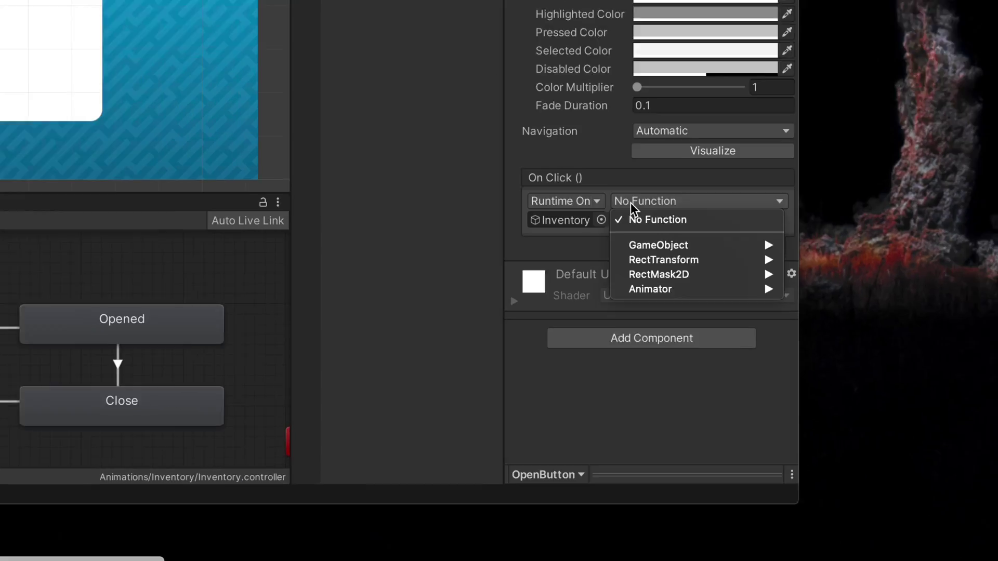
{"action": "mouse_move", "coordinate": [868, 527]}
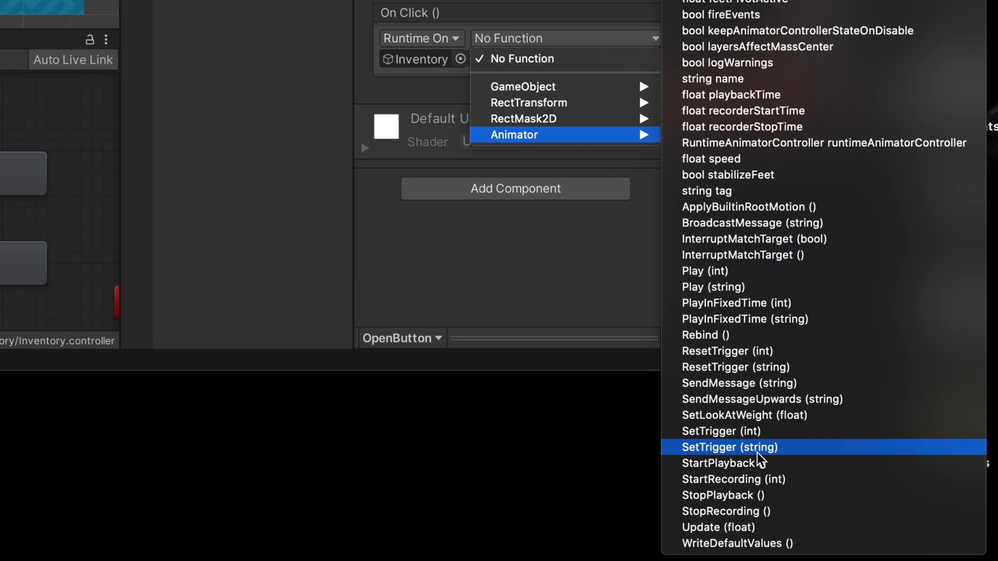
{"action": "left_click", "coordinate": [703, 454]}
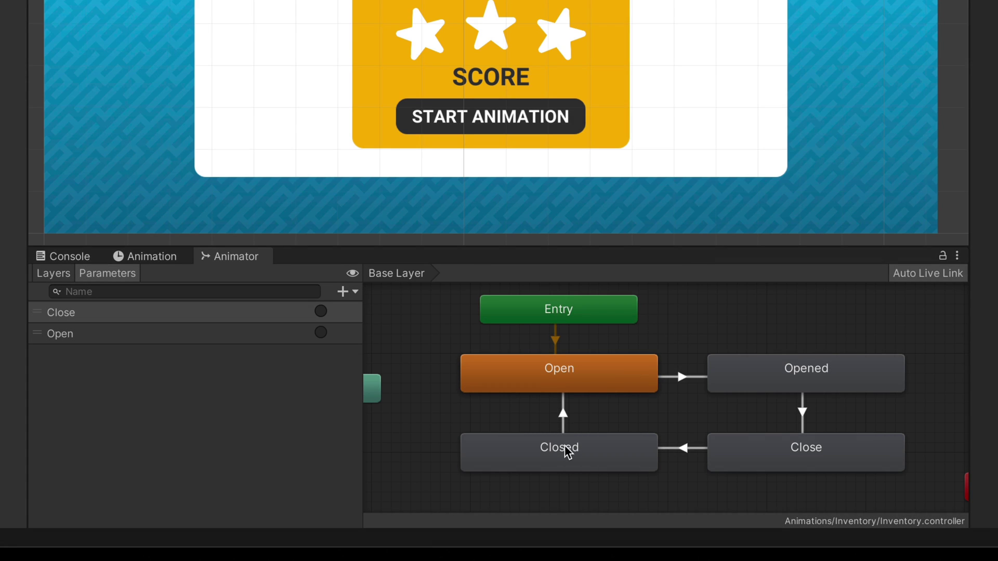
Set Closed as the layer default state and move the Entry node beneath it
{"action": "right_click", "coordinate": [569, 452]}
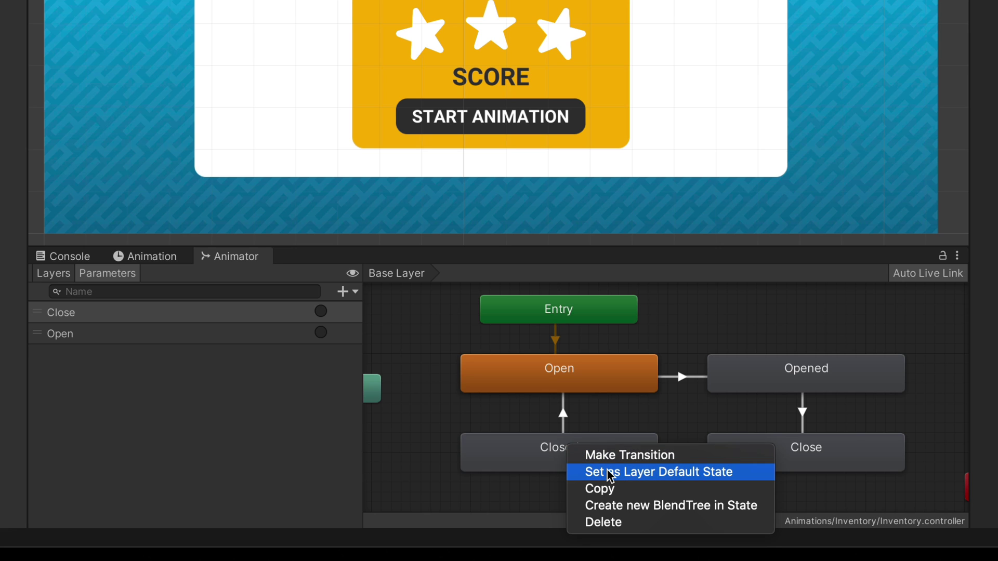
{"action": "left_click", "coordinate": [747, 474]}
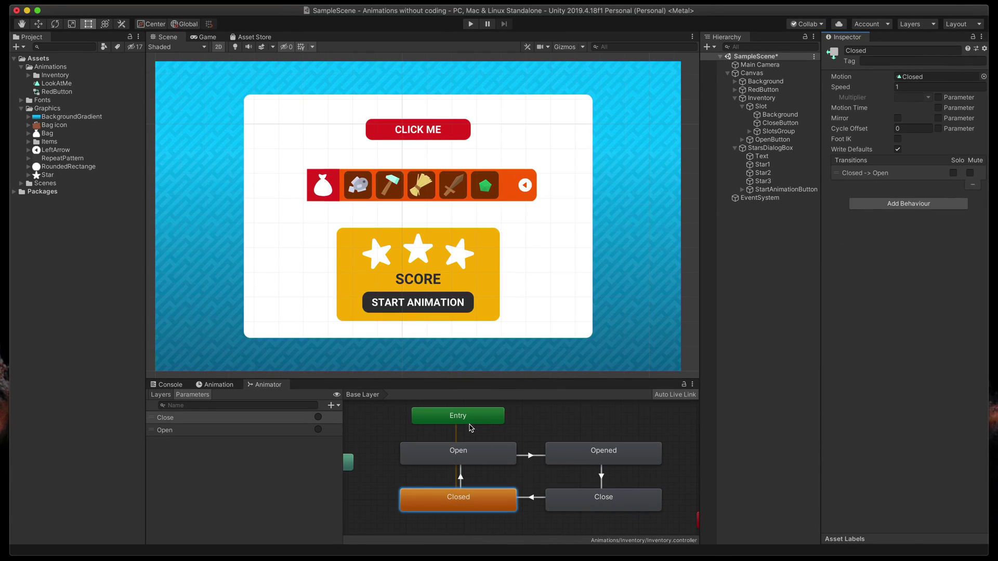
{"action": "left_click_drag", "start_coordinate": [470, 427], "coordinate": [473, 534]}
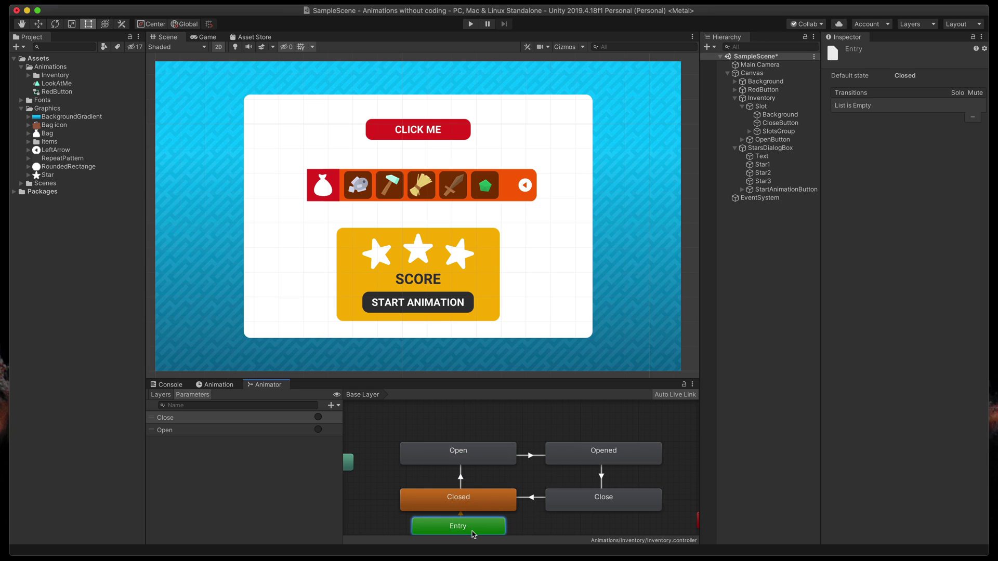
Play the scene, then open, close and reopen the inventory with the bag button before stopping
{"action": "left_click", "coordinate": [468, 24]}
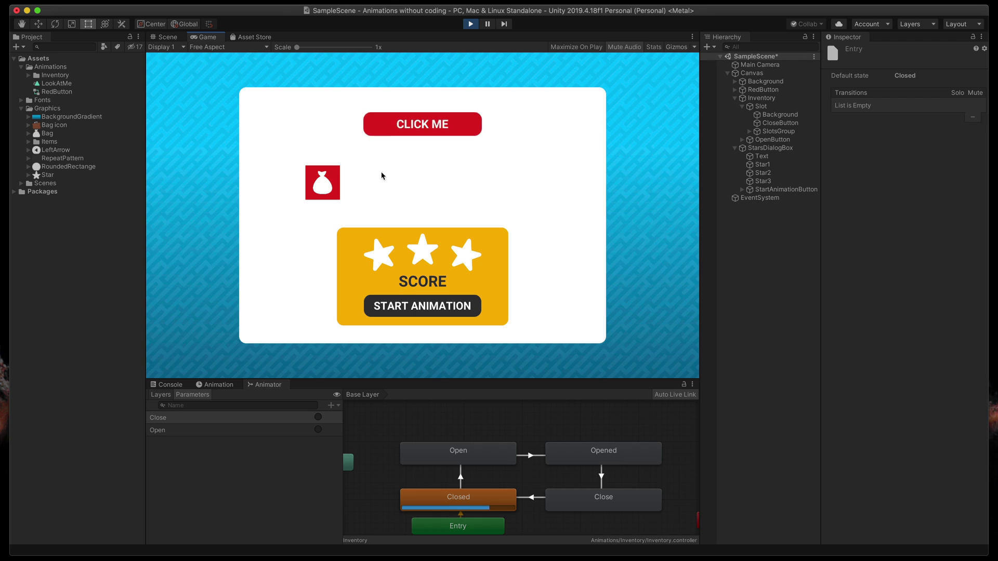
{"action": "left_click", "coordinate": [323, 179]}
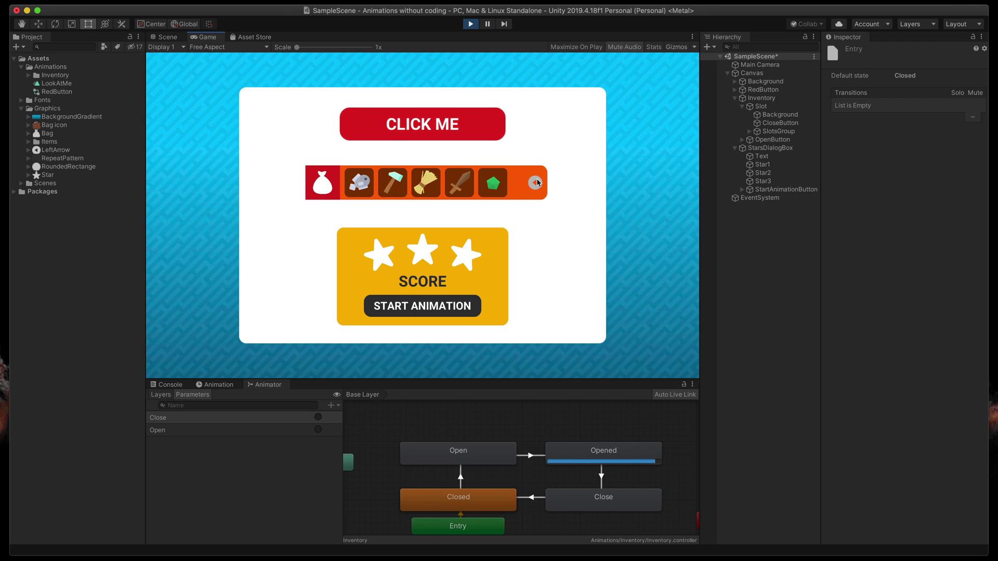
{"action": "left_click", "coordinate": [322, 182]}
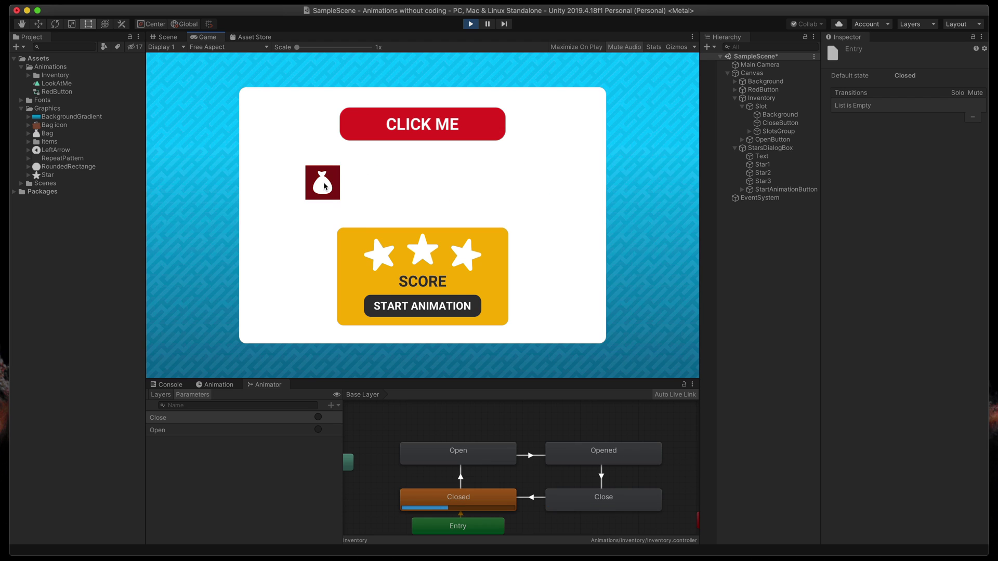
{"action": "left_click", "coordinate": [337, 183]}
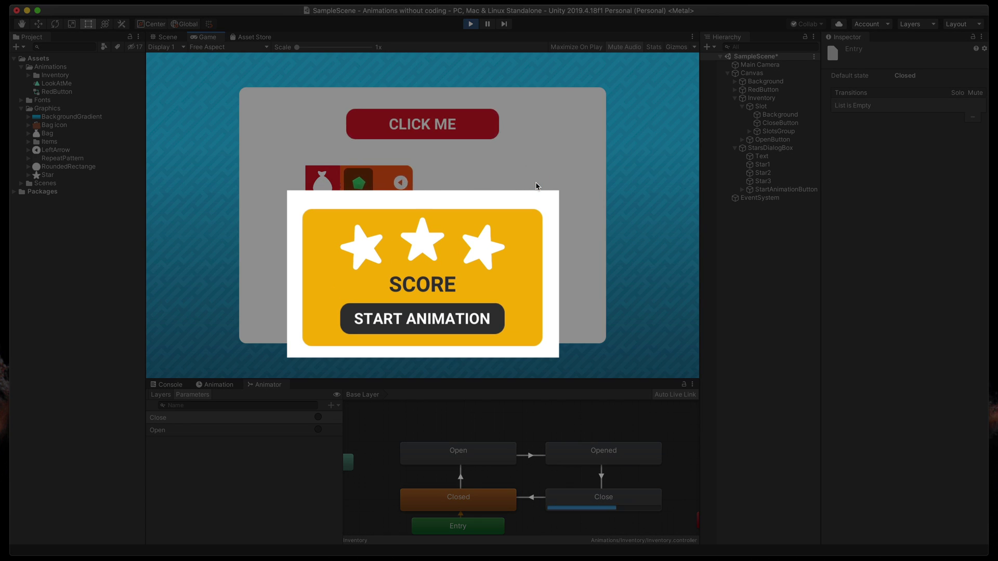
{"action": "left_click", "coordinate": [470, 24]}
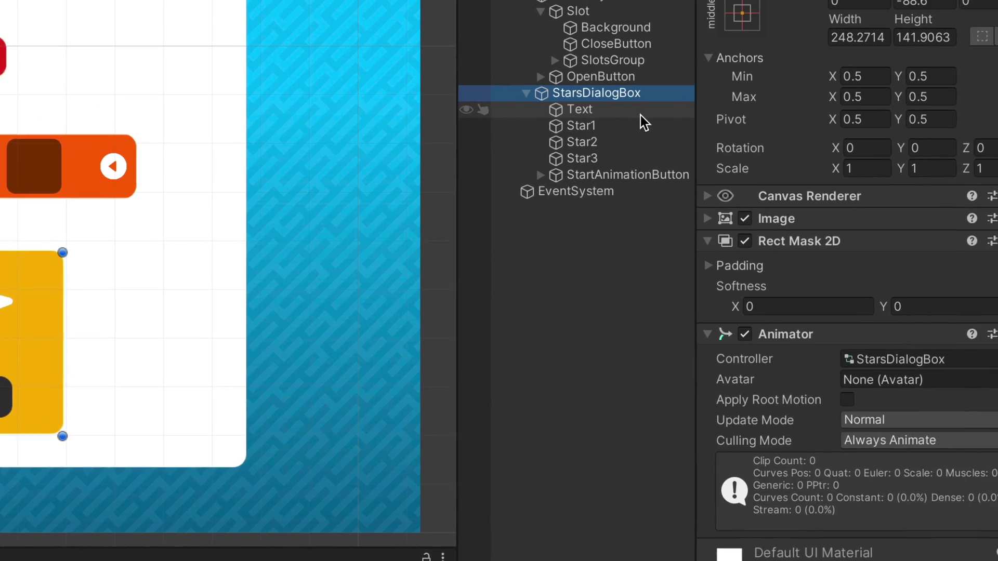
Select Star1 to Star3 and add a Canvas Group component to them via a 'canva' search
{"action": "left_click", "coordinate": [525, 153]}
{"action": "left_click", "coordinate": [559, 186], "text": "shift"}
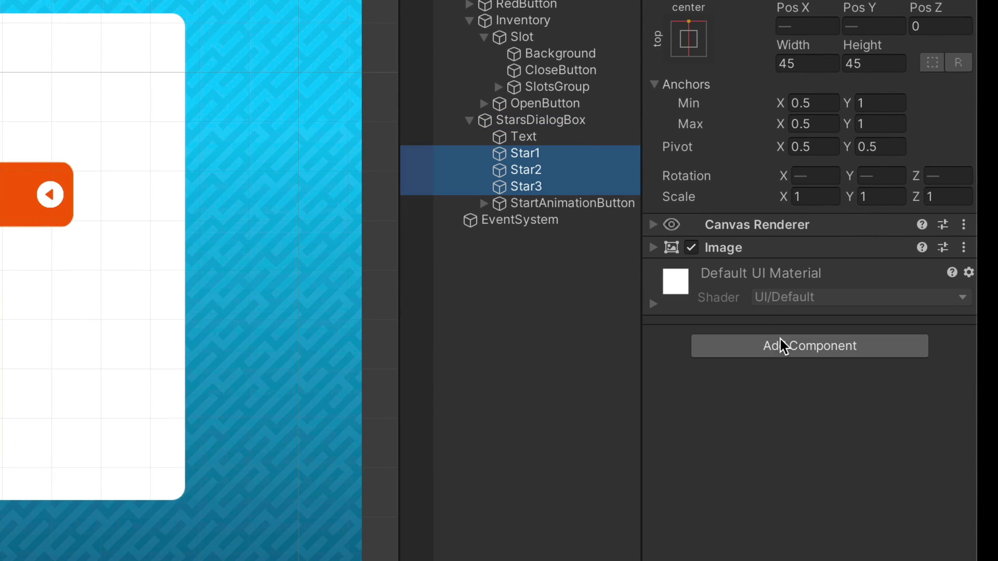
{"action": "left_click", "coordinate": [866, 351]}
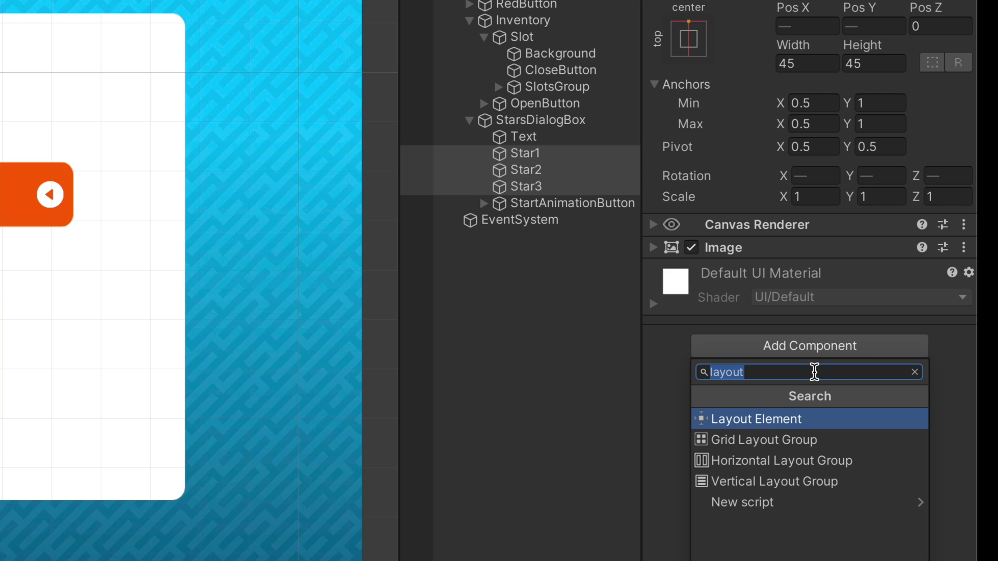
{"action": "type", "text": "canva"}
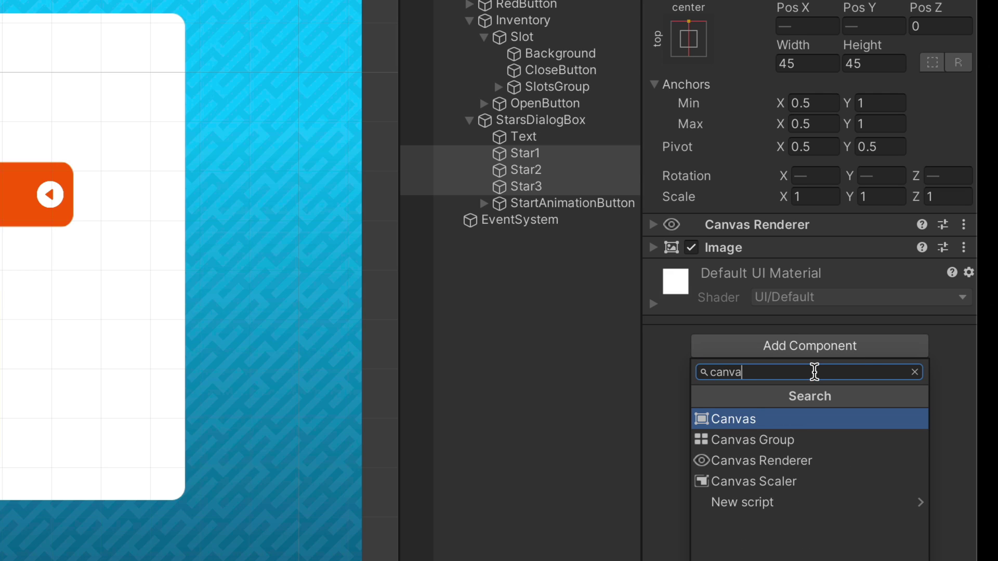
{"action": "key", "text": "Down"}
{"action": "key", "text": "Return"}
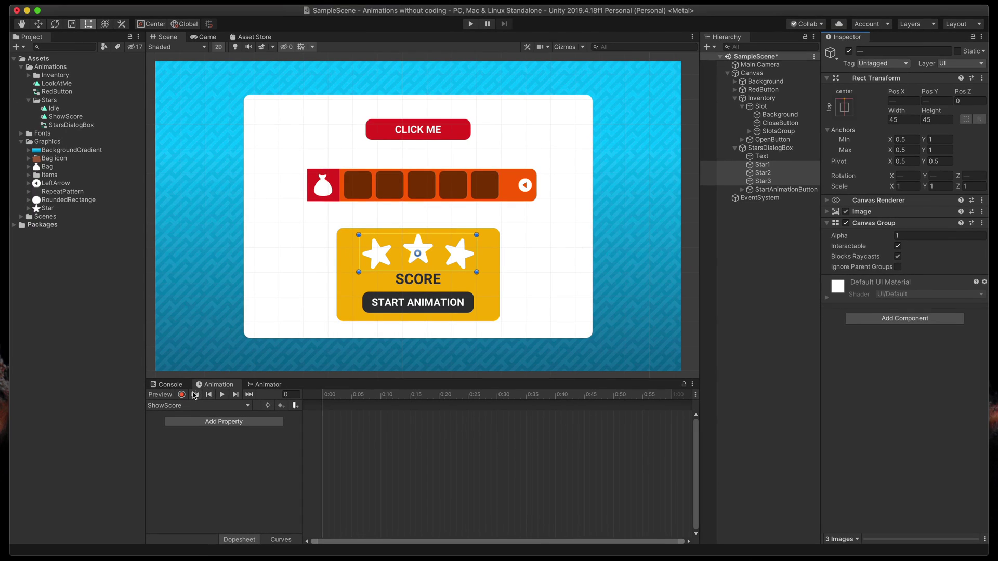
Record Star1's Canvas Group Alpha at 0 on frame 0 and 1 at 0:30
{"action": "left_click", "coordinate": [181, 394]}
{"action": "left_click", "coordinate": [762, 164]}
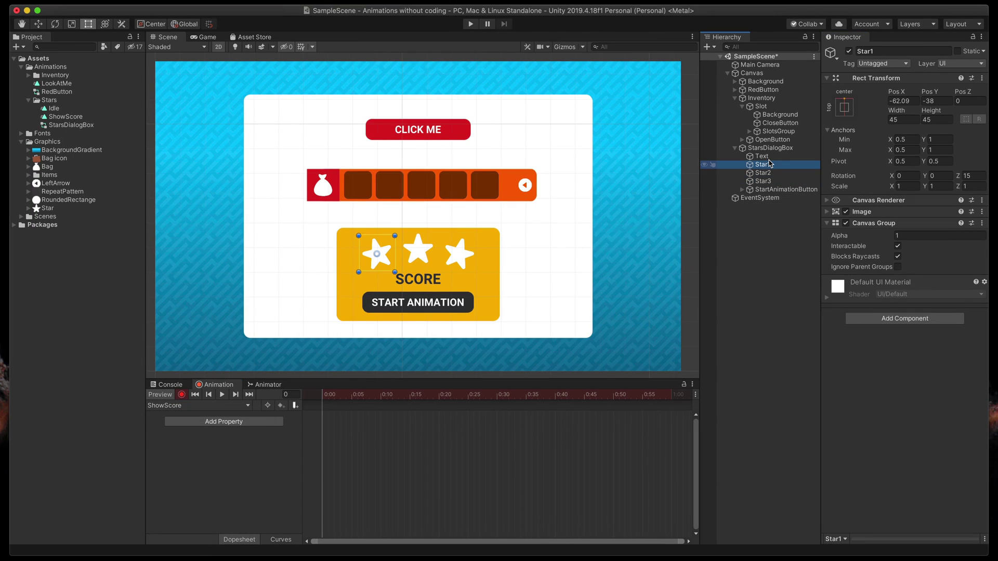
{"action": "left_click", "coordinate": [929, 235]}
{"action": "type", "text": "0"}
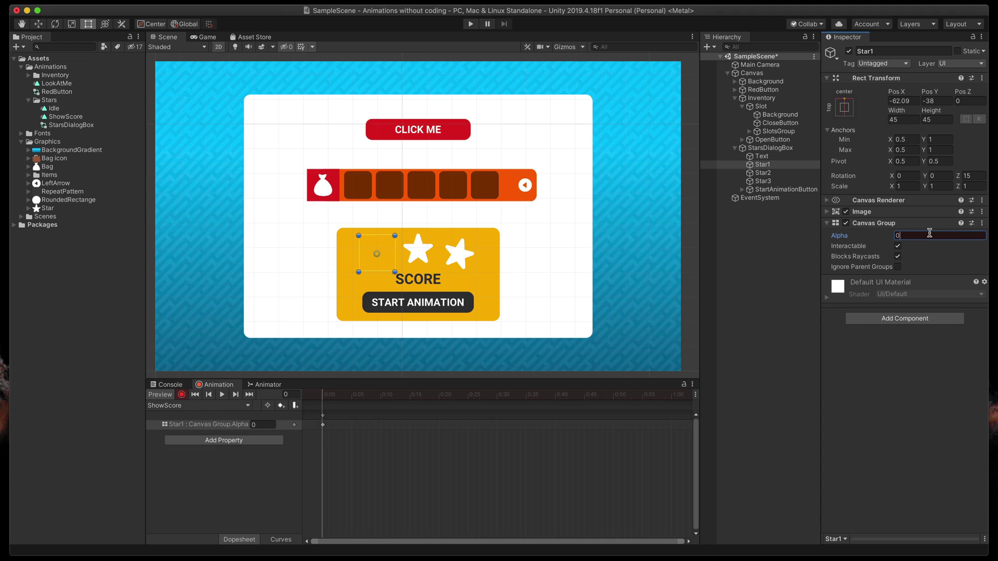
{"action": "left_click", "coordinate": [497, 396]}
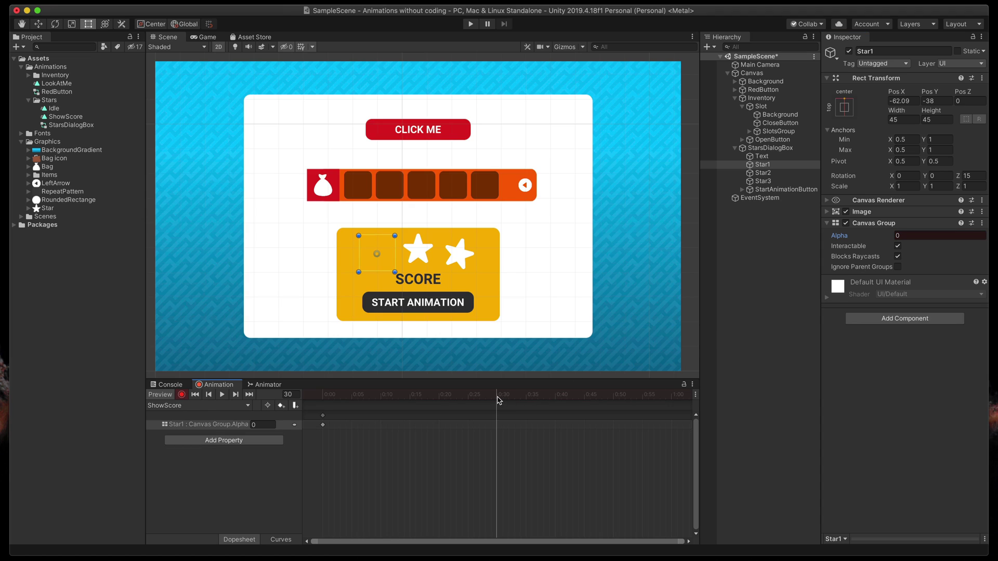
{"action": "left_click", "coordinate": [924, 238]}
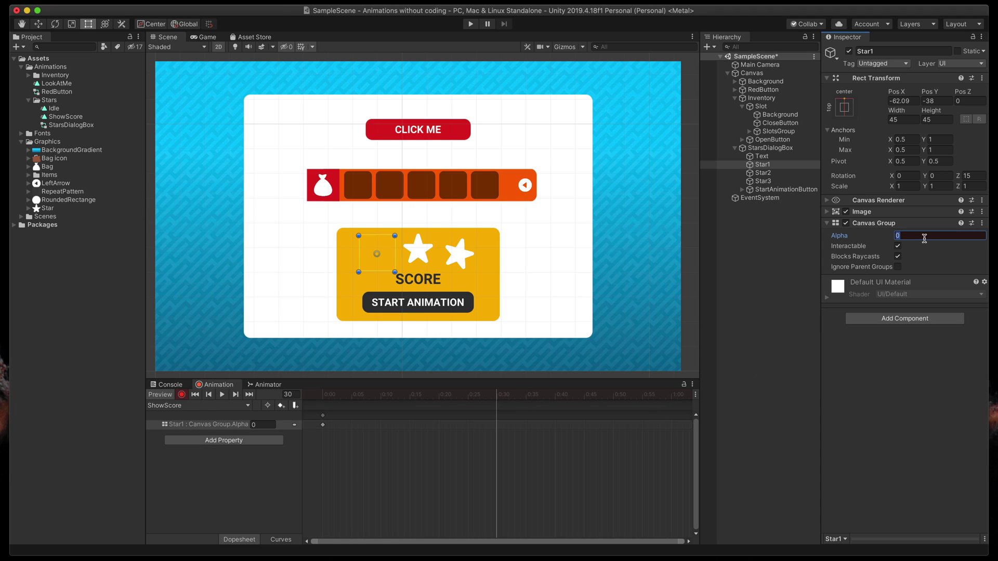
{"action": "type", "text": "1"}
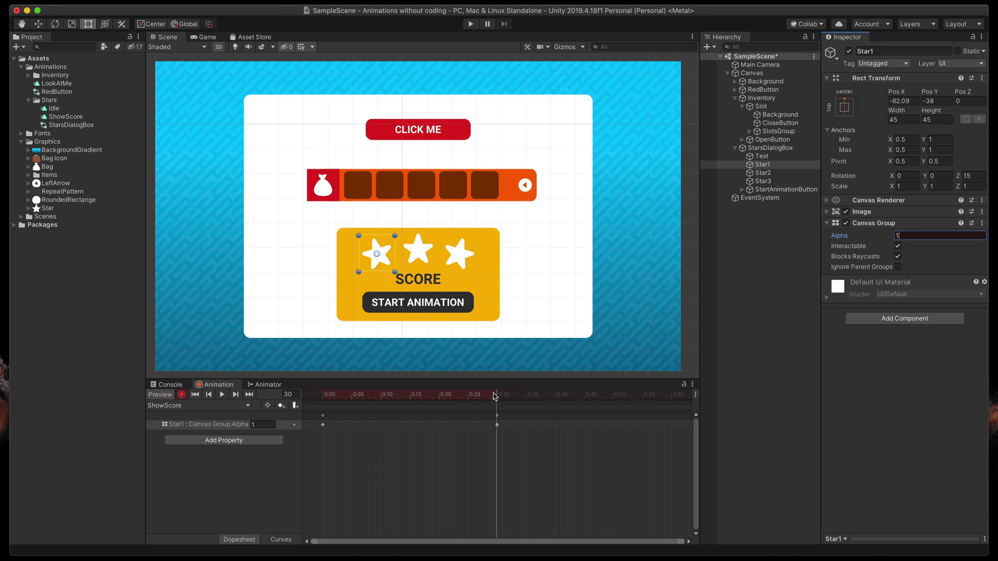
{"action": "left_click_drag", "start_coordinate": [495, 397], "coordinate": [321, 394]}
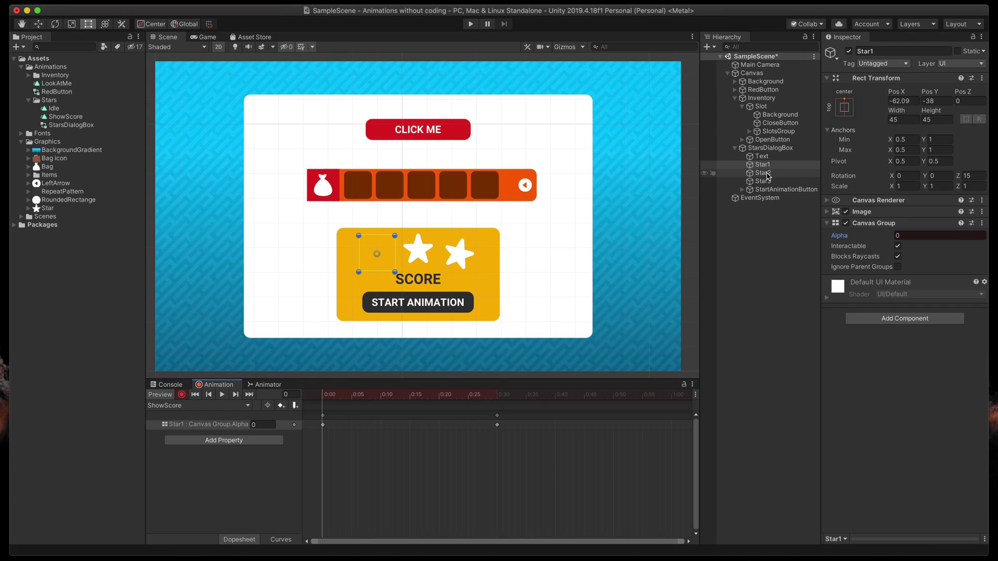
Key Star2's Alpha at 0 on frame 0 and 1 at 0:30
{"action": "left_click", "coordinate": [763, 173]}
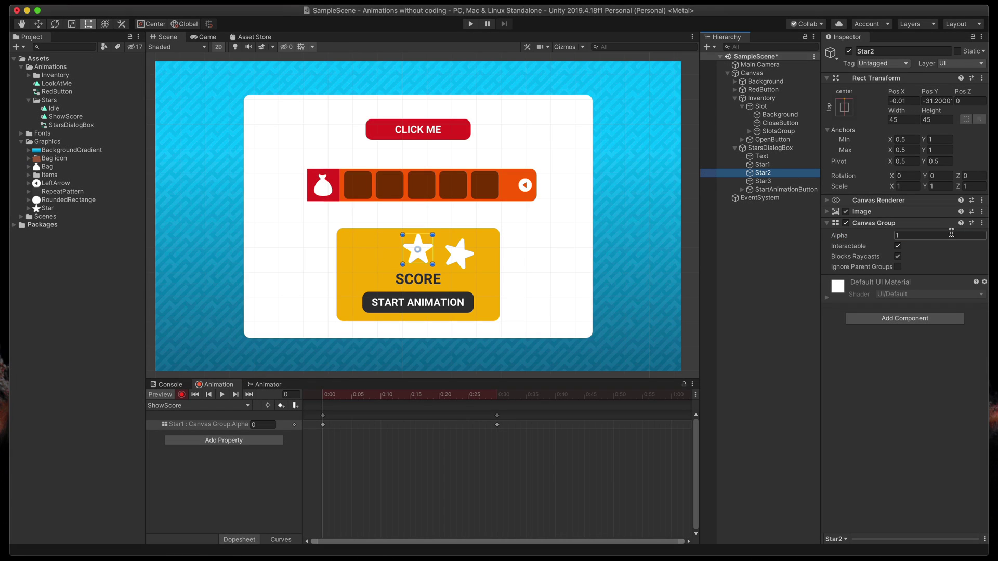
{"action": "left_click", "coordinate": [951, 235]}
{"action": "type", "text": "0"}
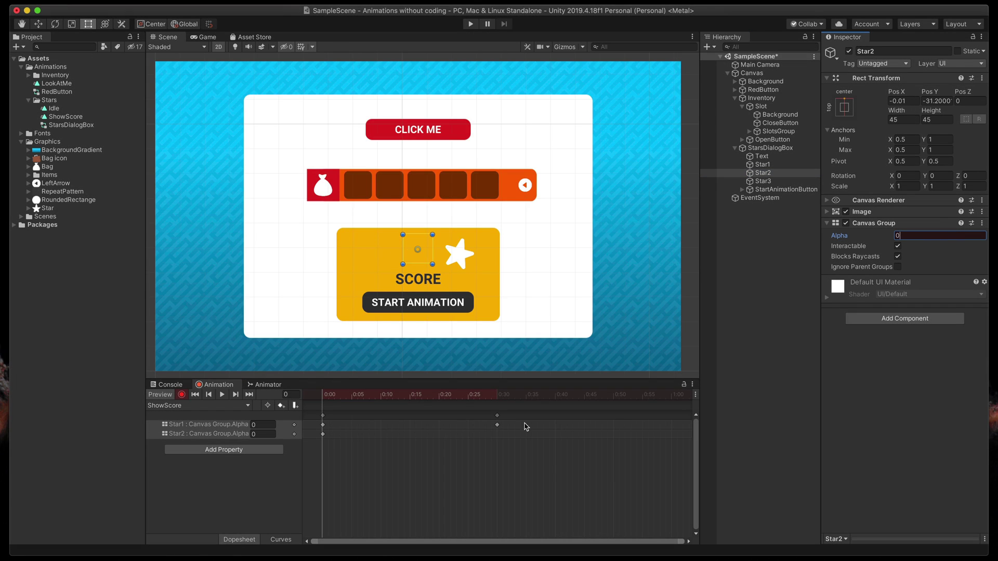
{"action": "left_click", "coordinate": [497, 399]}
{"action": "type", "text": "1"}
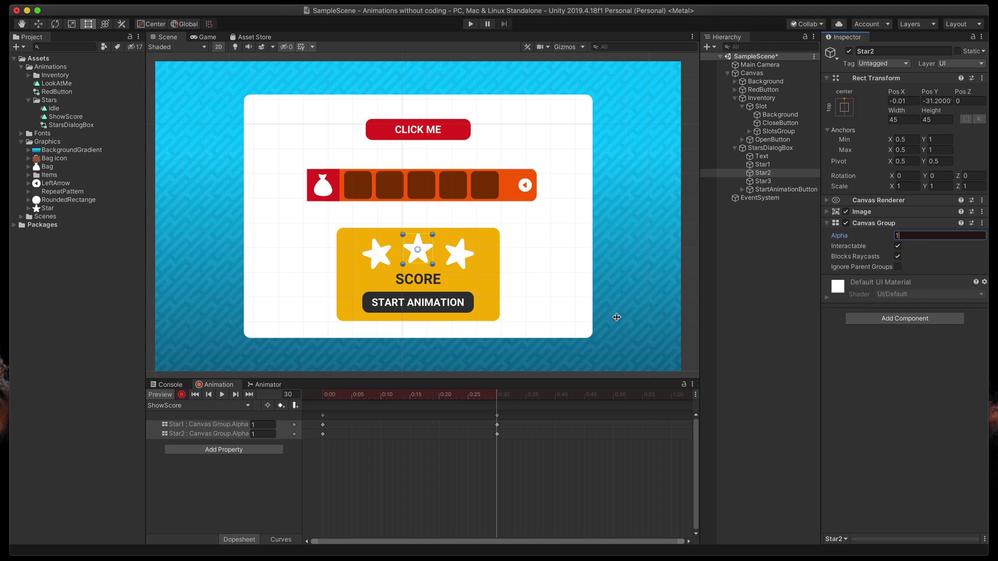
{"action": "left_click", "coordinate": [322, 399]}
Key Star3's Alpha at 0 on frame 0 and select it at 0:30
{"action": "left_click", "coordinate": [763, 181]}
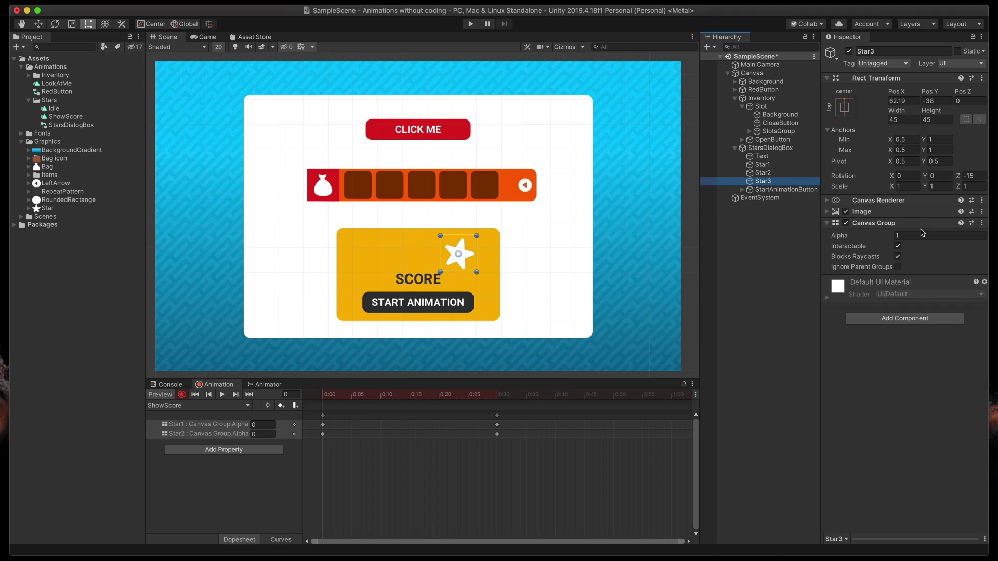
{"action": "left_click", "coordinate": [922, 235]}
{"action": "type", "text": "0"}
{"action": "left_click", "coordinate": [497, 399]}
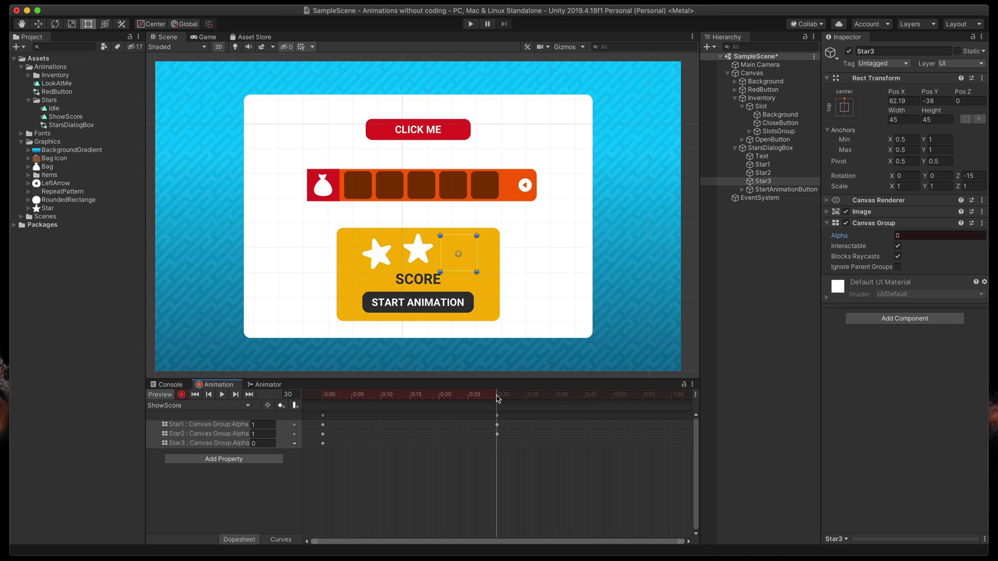
{"action": "left_click", "coordinate": [923, 235]}
Set Star3's Alpha to 1, then move Star2's and Star3's end keys to about 0:37 and 0:49
{"action": "type", "text": "1"}
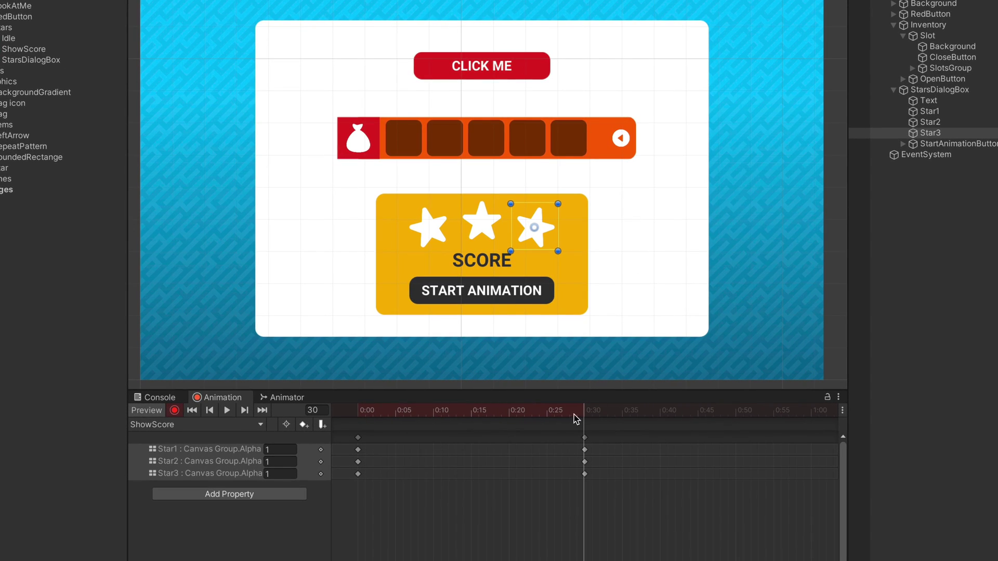
{"action": "mouse_move", "coordinate": [570, 410]}
{"action": "left_mouse_down"}
{"action": "mouse_move", "coordinate": [354, 410]}
{"action": "mouse_move", "coordinate": [569, 411]}
{"action": "left_mouse_up"}
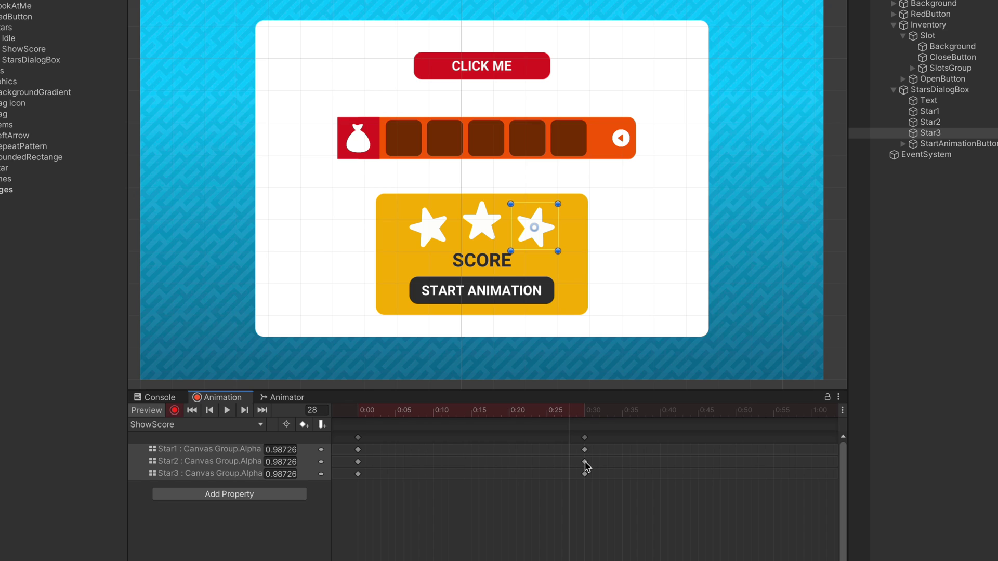
{"action": "left_click_drag", "start_coordinate": [585, 462], "coordinate": [658, 466]}
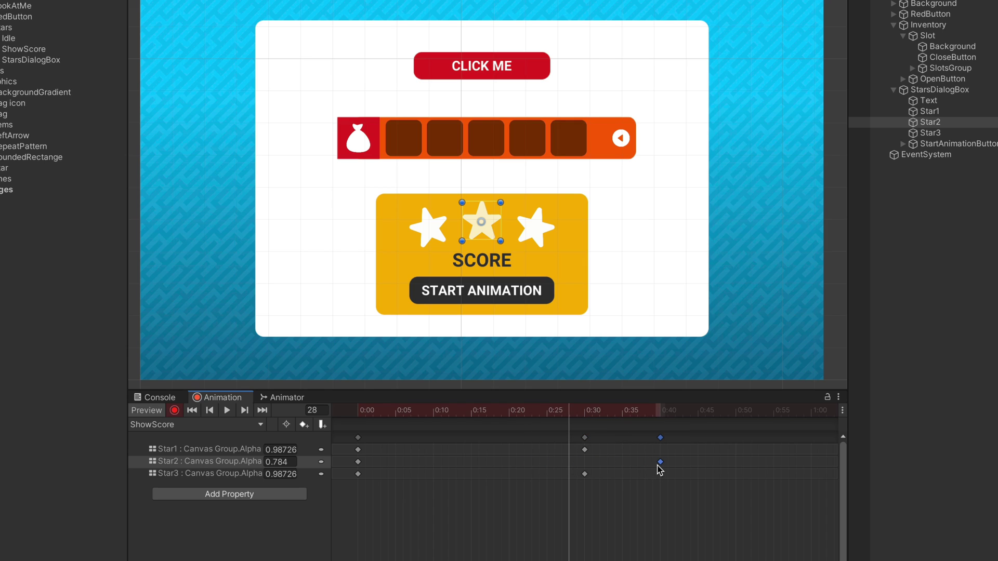
{"action": "left_click_drag", "start_coordinate": [585, 474], "coordinate": [736, 474]}
{"action": "left_click_drag", "start_coordinate": [576, 410], "coordinate": [280, 421]}
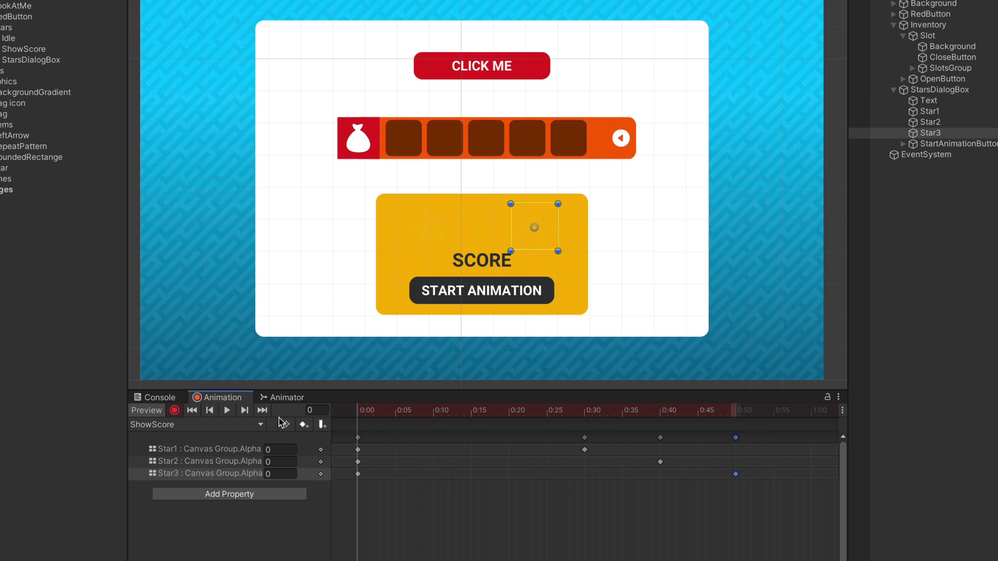
{"action": "left_click", "coordinate": [231, 411]}
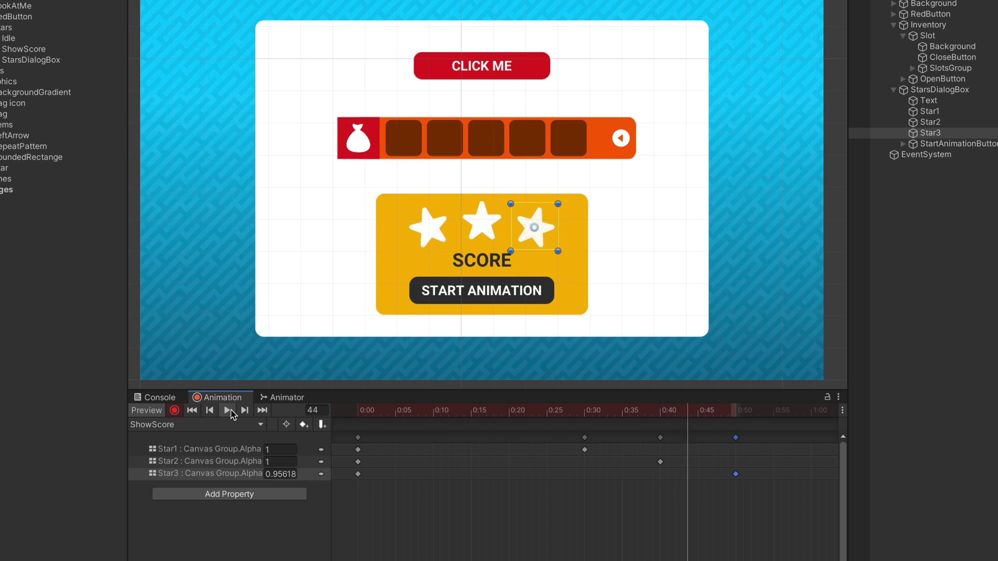
Shift Star2's and Star3's fade-start keys to 0:10 and 0:20, then preview the staggered fade
{"action": "left_click_drag", "start_coordinate": [358, 462], "coordinate": [434, 463]}
{"action": "left_click_drag", "start_coordinate": [357, 474], "coordinate": [509, 474]}
{"action": "left_click_drag", "start_coordinate": [387, 413], "coordinate": [370, 413]}
{"action": "key", "text": "space"}
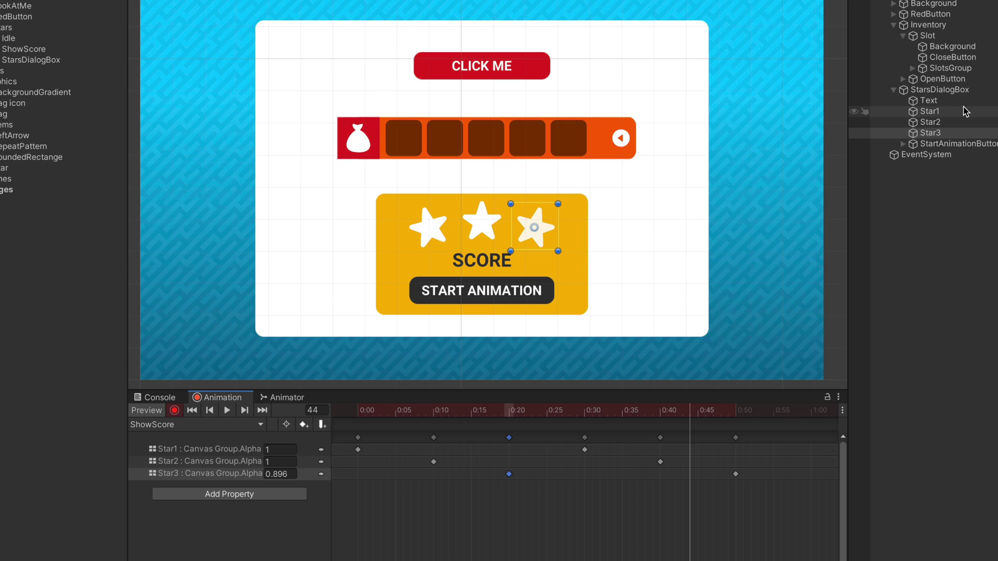
{"action": "scroll", "coordinate": [737, 496], "scroll_direction": "down", "scroll_amount": 5}
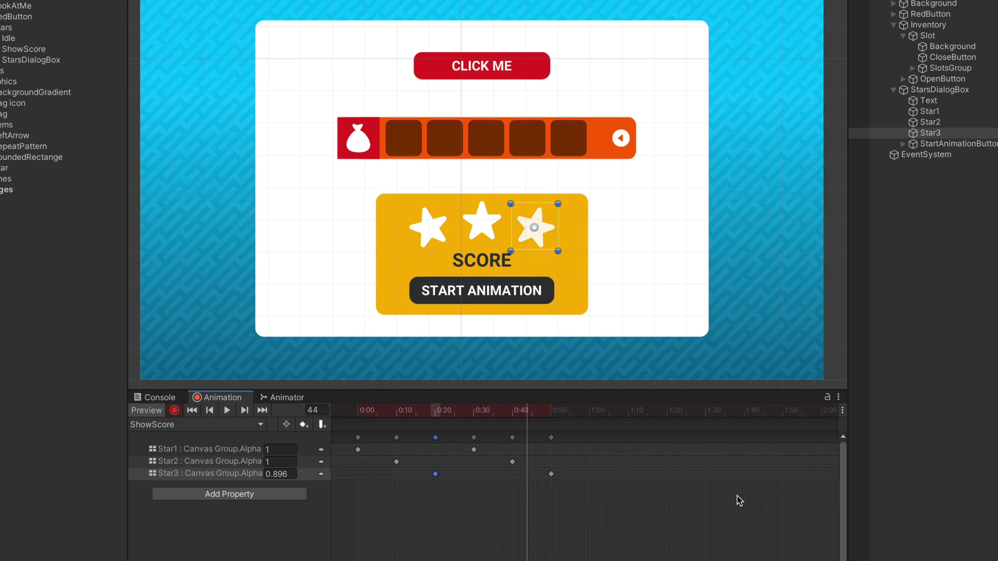
At 1:00, key all three stars' Image Color as white FFFFFF
{"action": "left_click", "coordinate": [590, 411]}
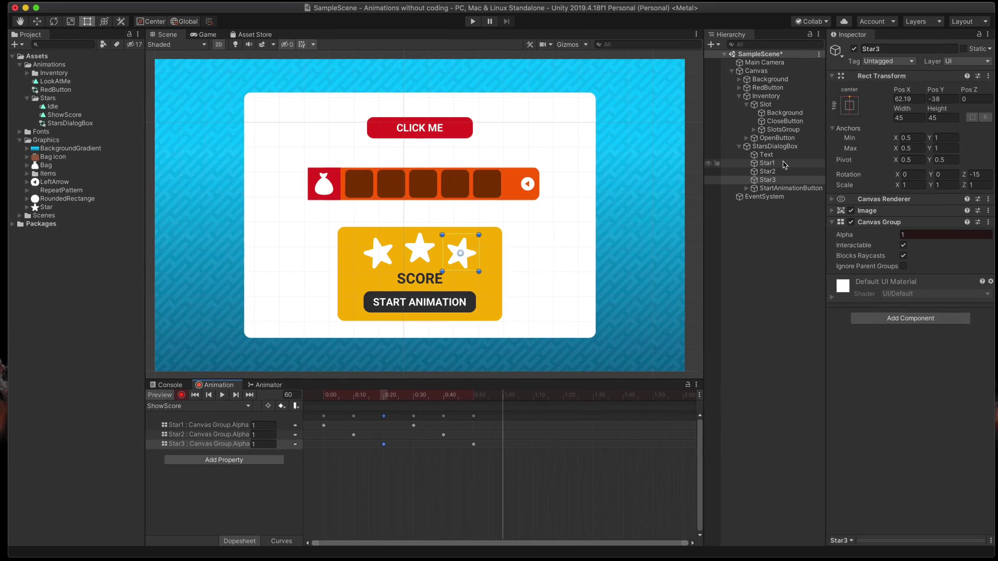
{"action": "left_click", "coordinate": [930, 111], "text": "shift"}
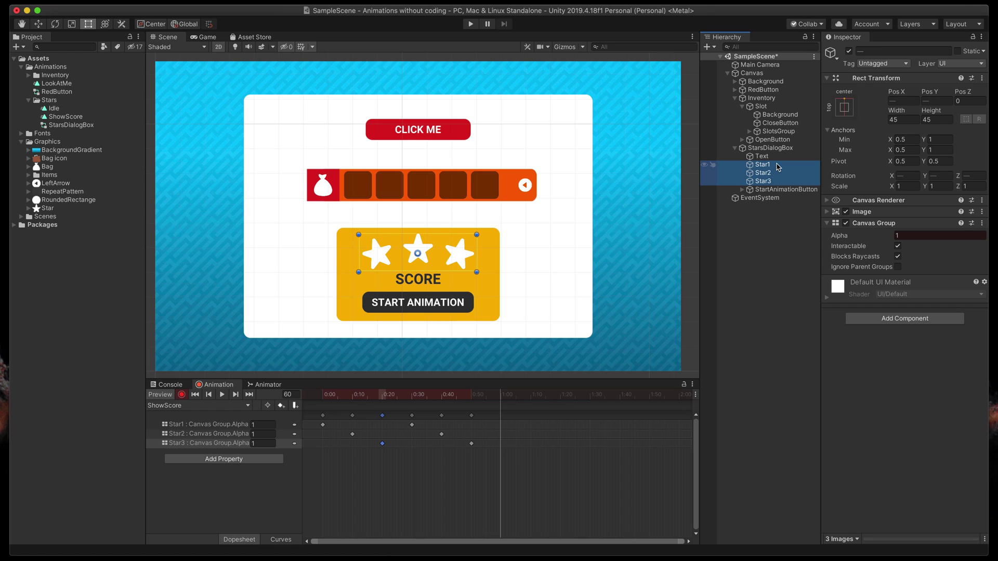
{"action": "left_click", "coordinate": [827, 212]}
{"action": "left_click", "coordinate": [902, 237]}
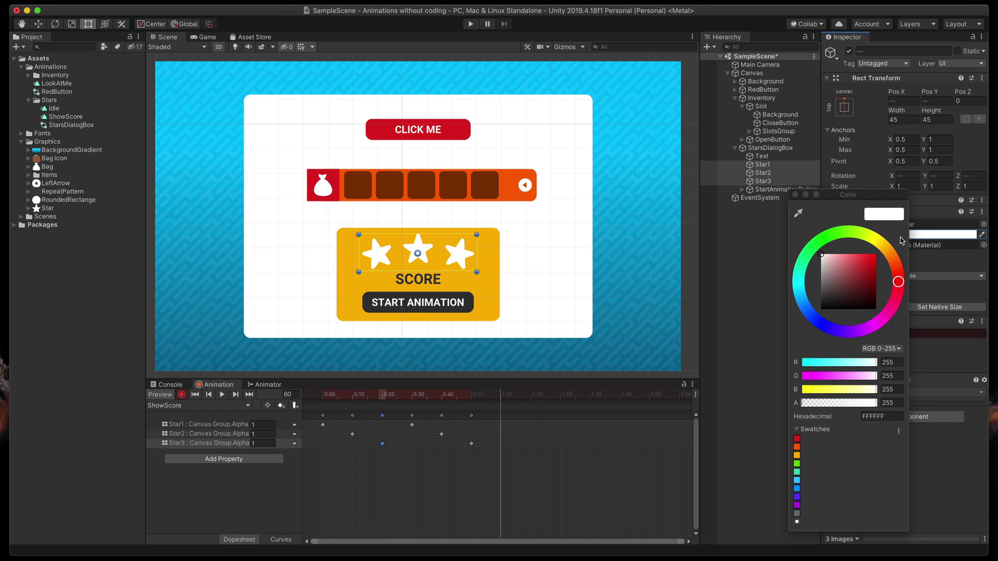
{"action": "left_click", "coordinate": [838, 274]}
{"action": "left_click_drag", "start_coordinate": [858, 292], "coordinate": [758, 207]}
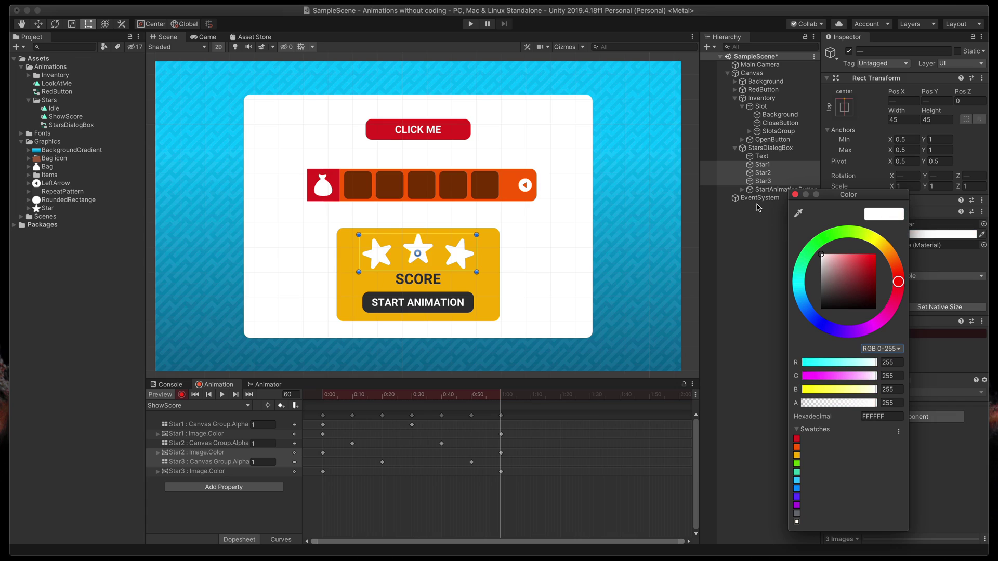
{"action": "left_click", "coordinate": [794, 195]}
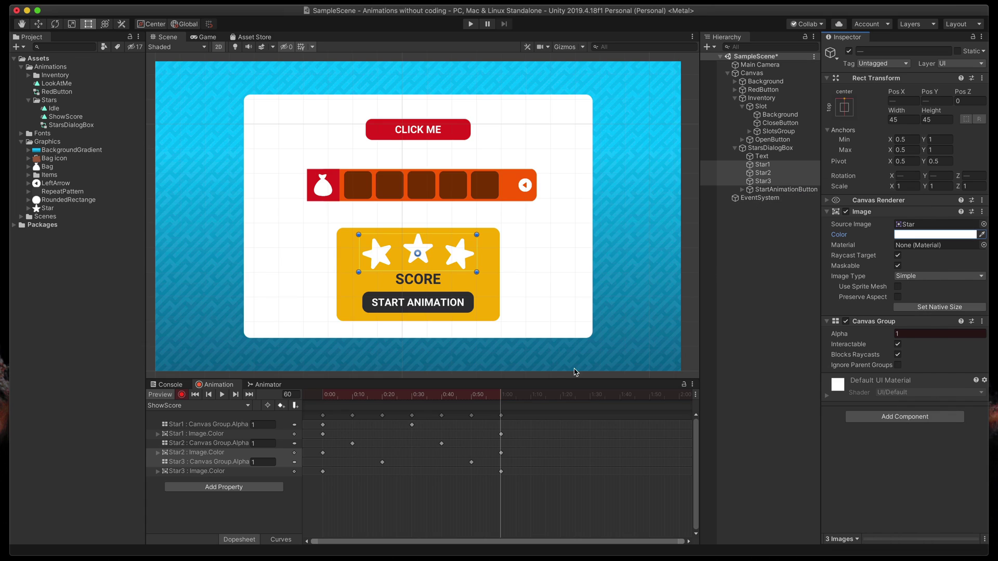
At 1:30, turn the stars orange (FA6400) and play the preview
{"action": "left_click_drag", "start_coordinate": [541, 399], "coordinate": [589, 399]}
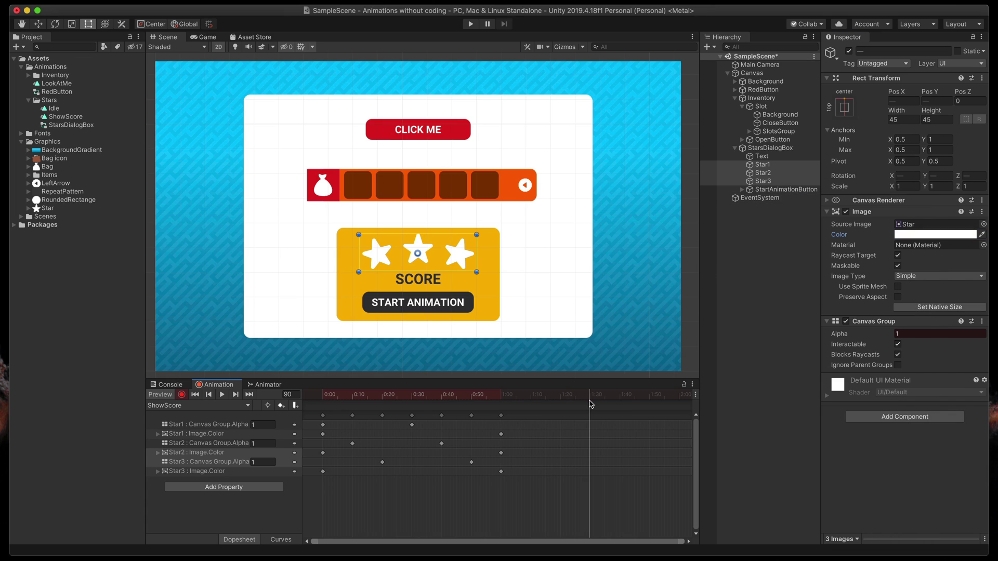
{"action": "left_click", "coordinate": [911, 234]}
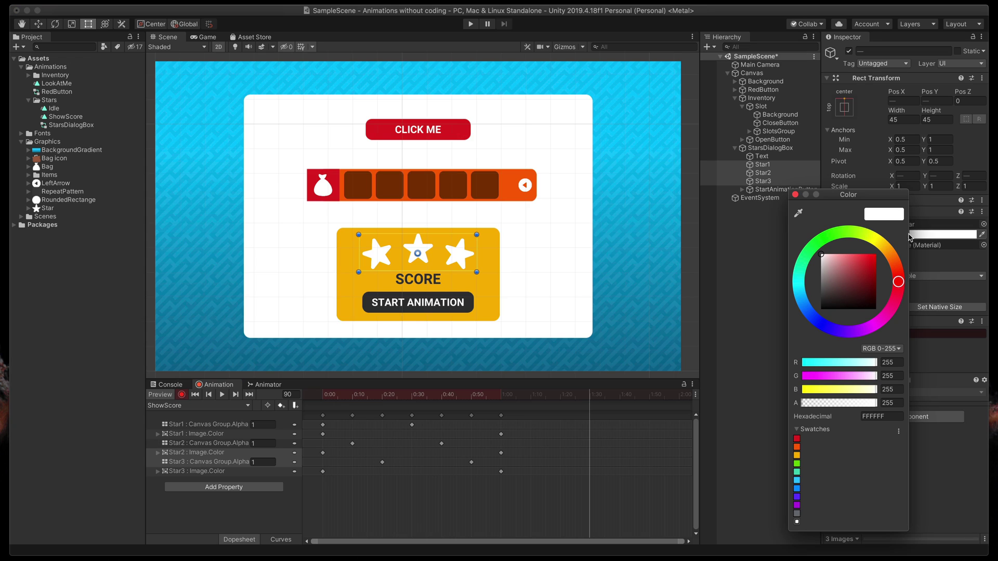
{"action": "left_click", "coordinate": [797, 447]}
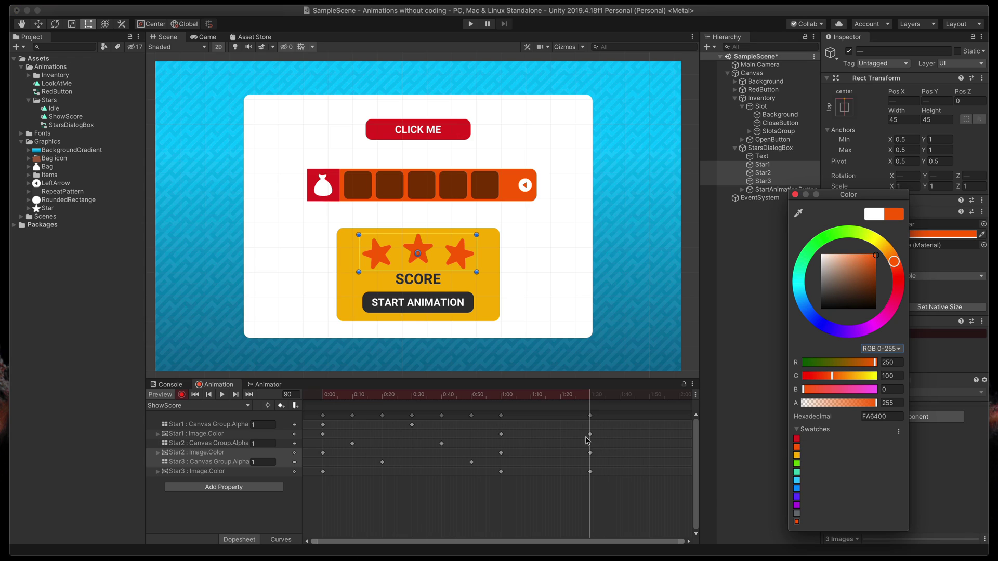
{"action": "left_click", "coordinate": [585, 404]}
{"action": "left_click_drag", "start_coordinate": [443, 400], "coordinate": [298, 398]}
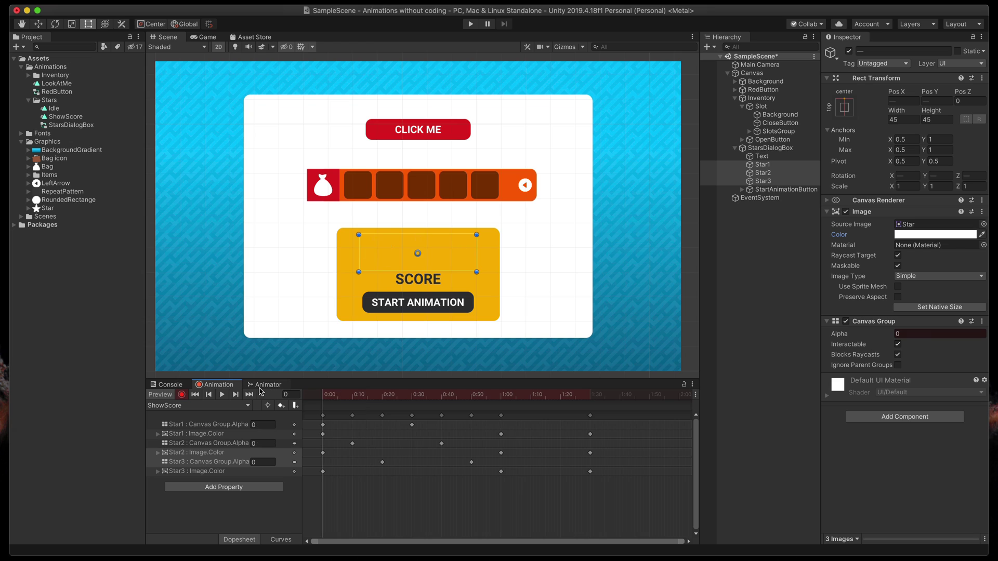
{"action": "left_click", "coordinate": [223, 395]}
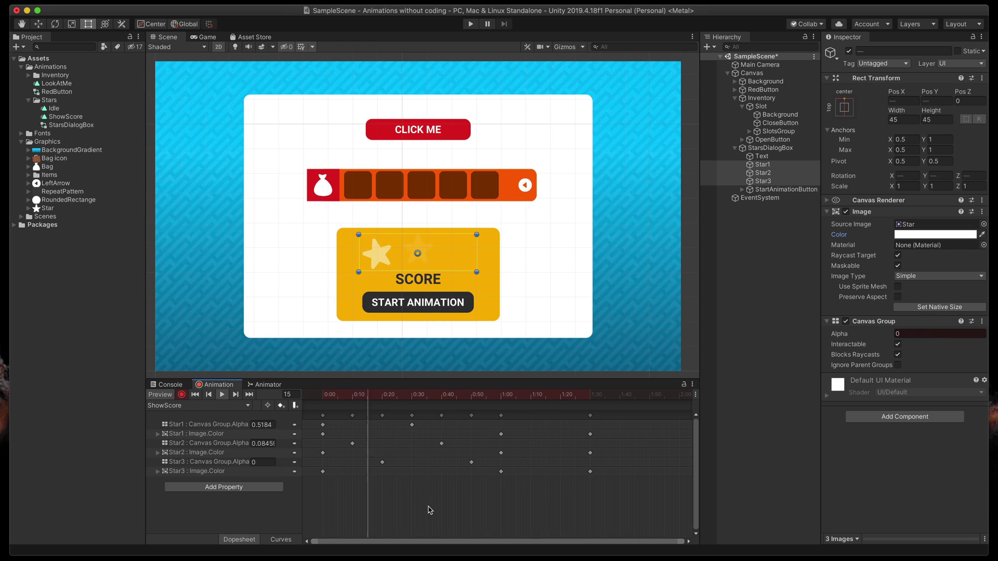
Key the SCORE text below the card at 0:30 and back in place at 1:00
{"action": "left_click", "coordinate": [546, 397]}
{"action": "left_click_drag", "start_coordinate": [547, 397], "coordinate": [412, 397]}
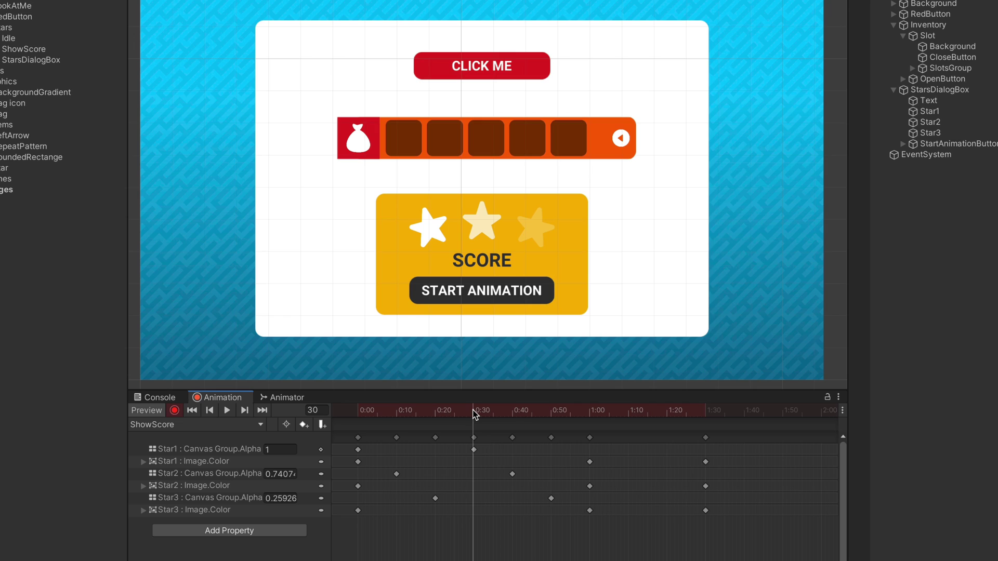
{"action": "left_click", "coordinate": [946, 101]}
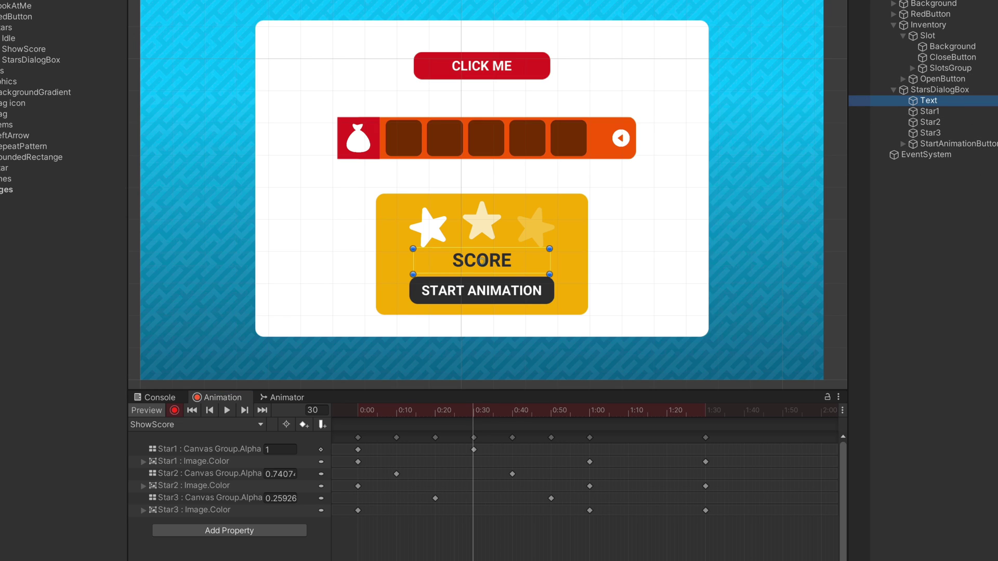
{"action": "left_click_drag", "start_coordinate": [528, 261], "coordinate": [528, 347]}
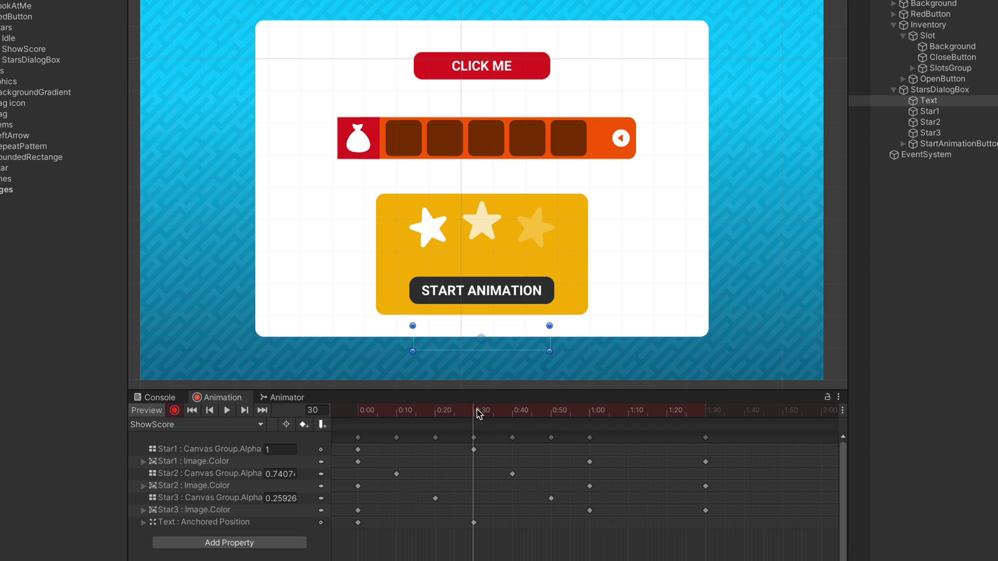
{"action": "left_click_drag", "start_coordinate": [476, 410], "coordinate": [589, 418]}
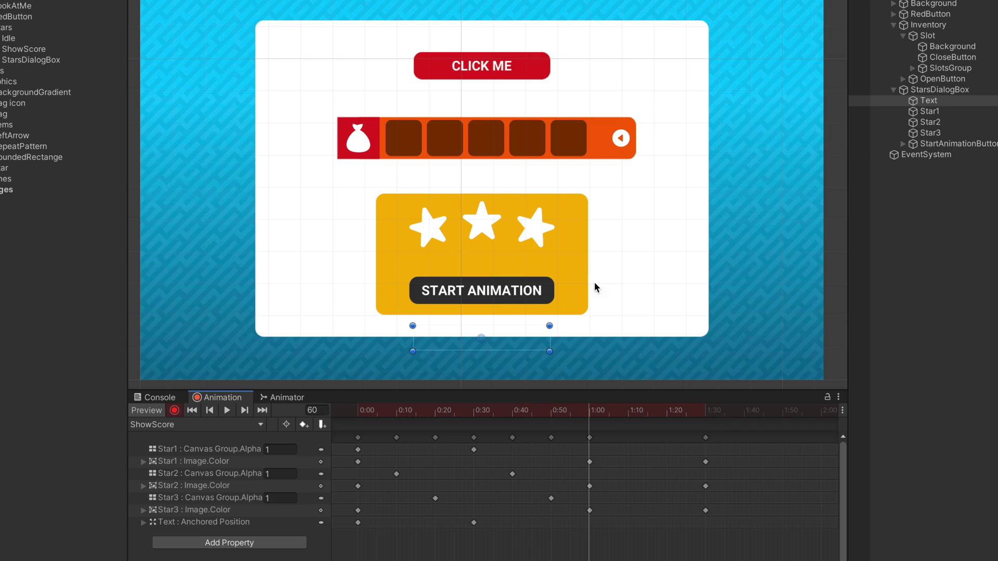
{"action": "left_click_drag", "start_coordinate": [523, 338], "coordinate": [525, 254]}
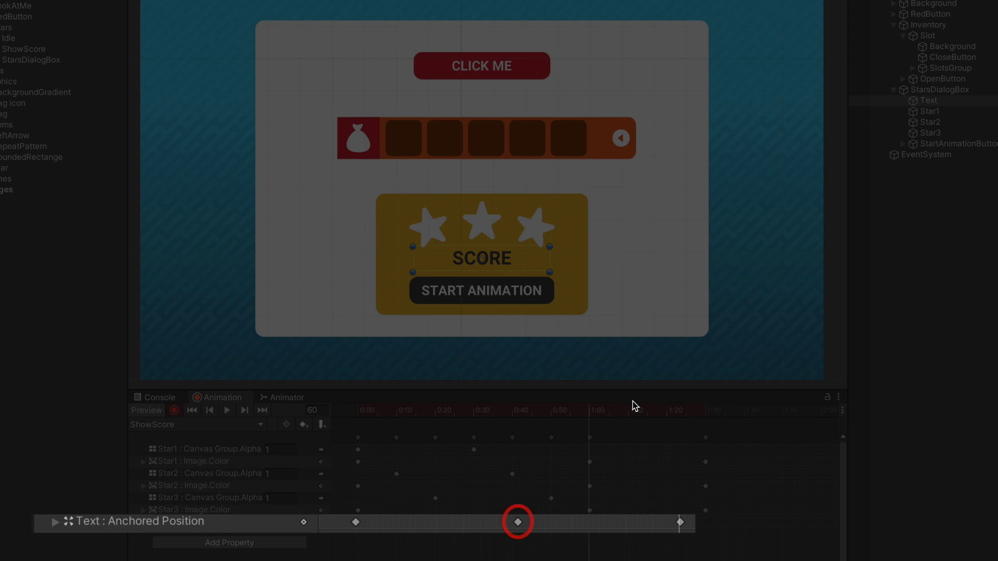
Delete the SCORE text's 0:00 Anchored Position key and scrub to preview the slide
{"action": "mouse_move", "coordinate": [599, 411]}
{"action": "left_mouse_down"}
{"action": "mouse_move", "coordinate": [339, 415]}
{"action": "mouse_move", "coordinate": [504, 410]}
{"action": "left_mouse_up"}
{"action": "left_click", "coordinate": [357, 522]}
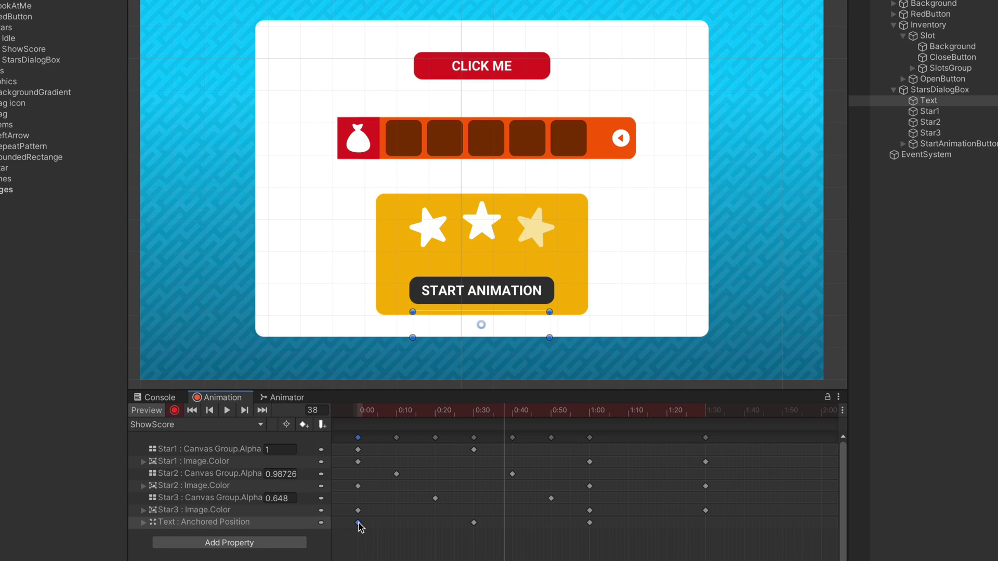
{"action": "key", "text": "Delete"}
{"action": "left_click_drag", "start_coordinate": [503, 411], "coordinate": [590, 416]}
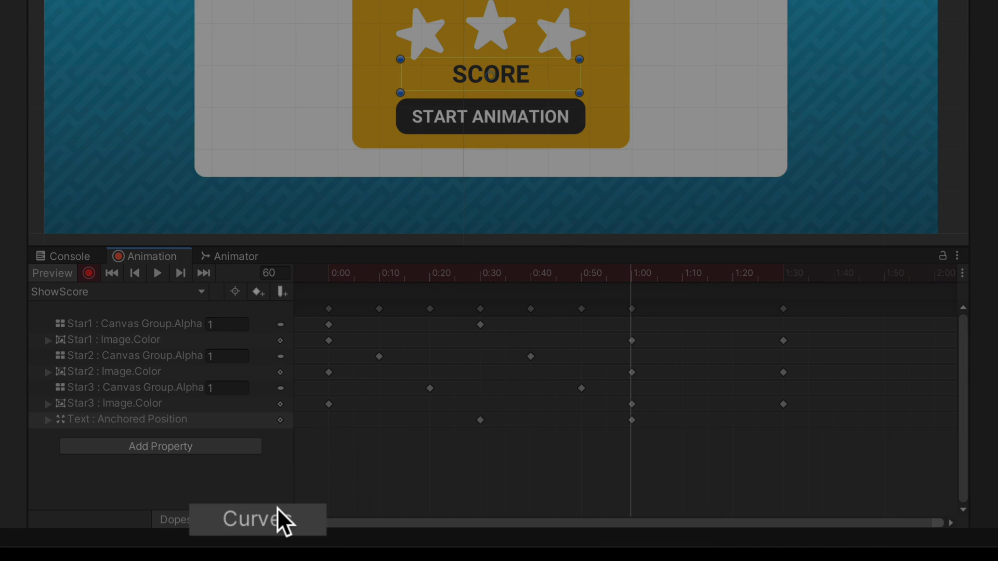
Switch the Animation window to Curves and frame the SCORE text's position curve with A
{"action": "left_click", "coordinate": [267, 516]}
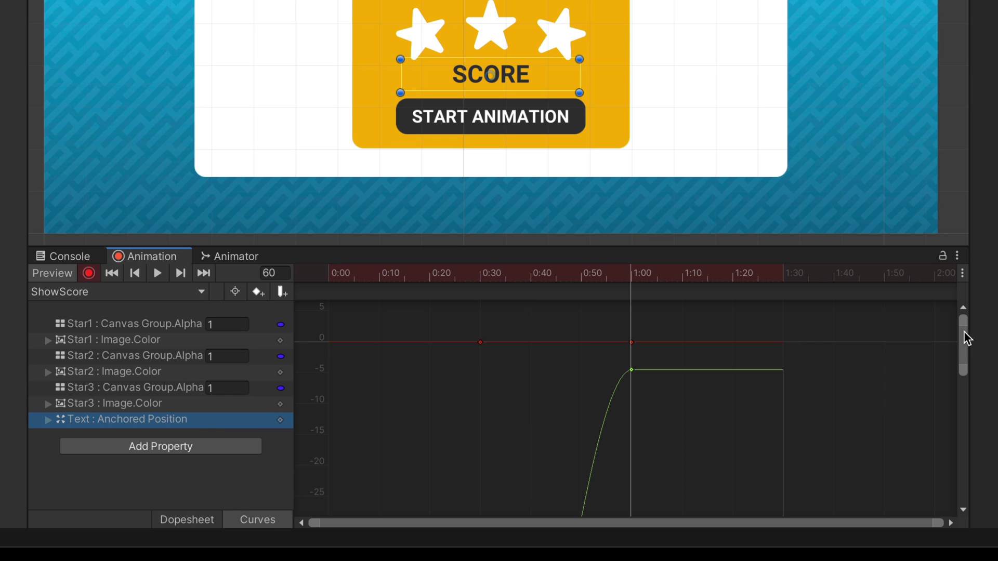
{"action": "mouse_move", "coordinate": [962, 336]}
{"action": "left_mouse_down"}
{"action": "mouse_move", "coordinate": [953, 466]}
{"action": "mouse_move", "coordinate": [945, 329]}
{"action": "left_mouse_up"}
{"action": "key", "text": "a"}
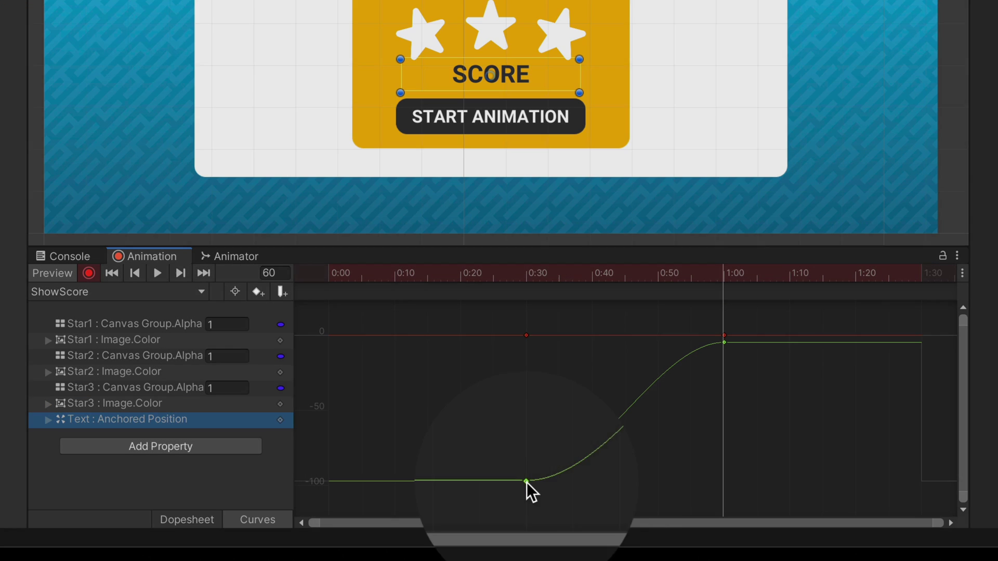
Steepen the 0:30 key's tangent so the SCORE slide starts fast and eases out, then preview
{"action": "left_click", "coordinate": [526, 481]}
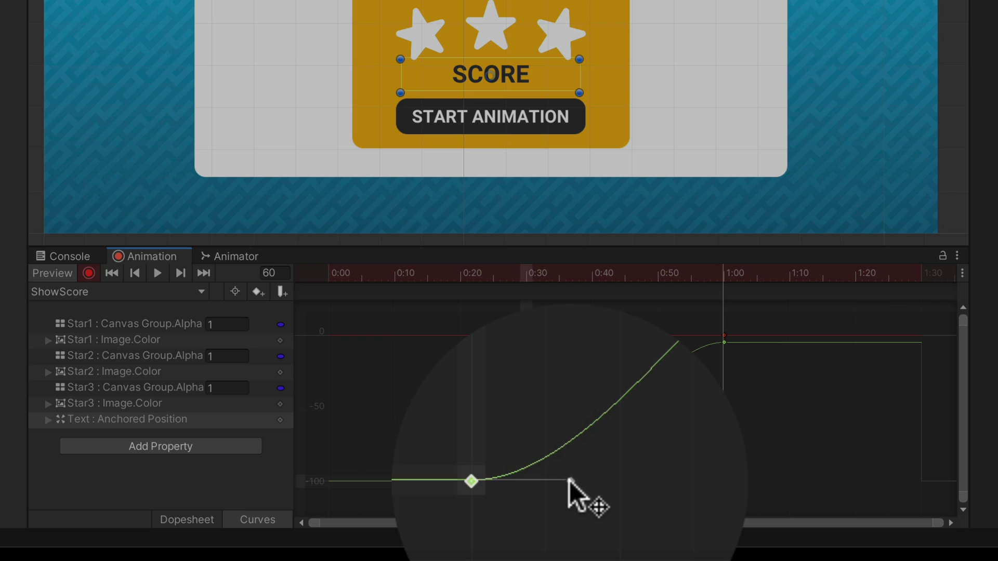
{"action": "left_click_drag", "start_coordinate": [570, 482], "coordinate": [552, 438]}
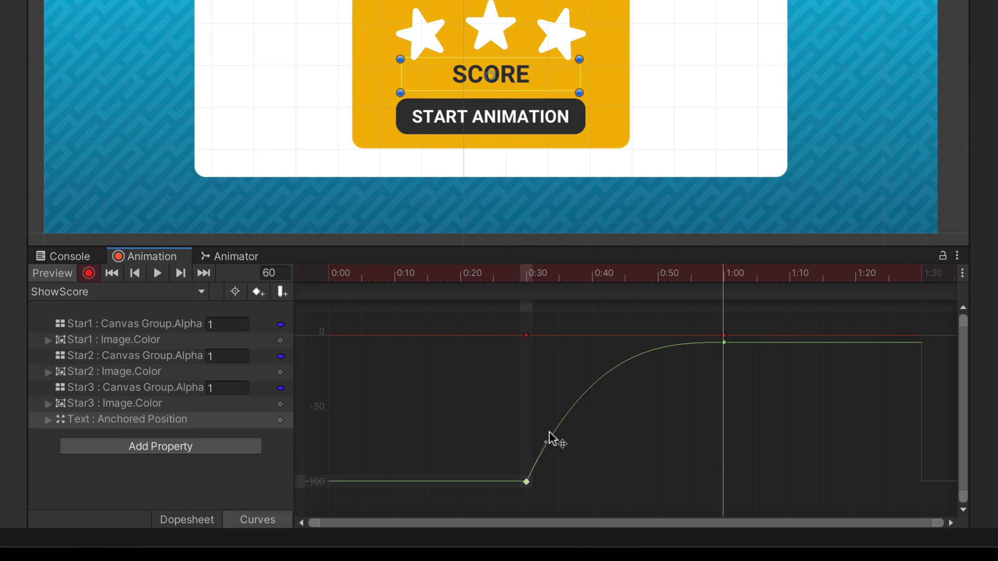
{"action": "left_click", "coordinate": [510, 278]}
{"action": "key", "text": "space"}
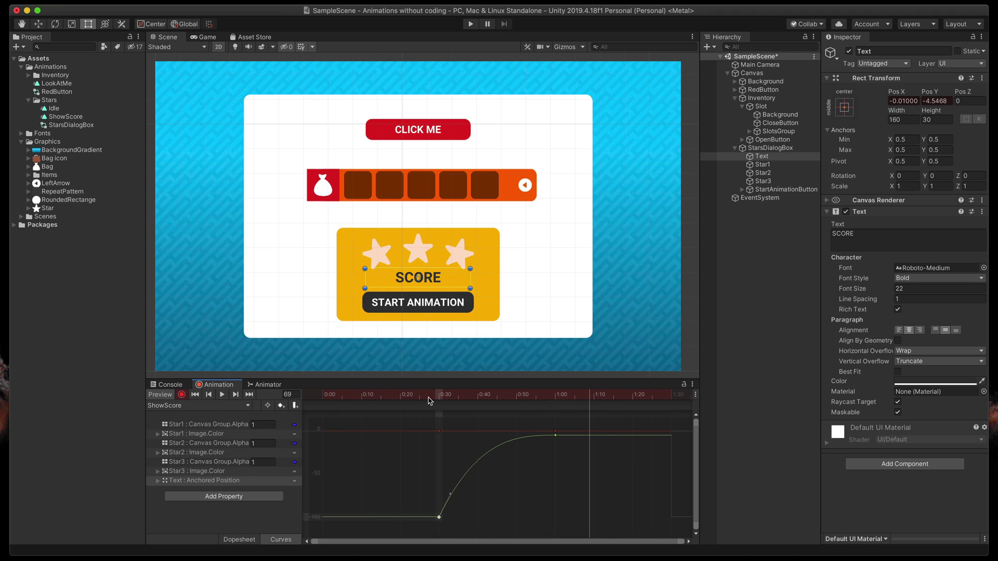
Select StarsDialogBox and key its Scale at 1 around 1:50
{"action": "key", "text": "ctrl+Tab"}
{"action": "left_click", "coordinate": [526, 397]}
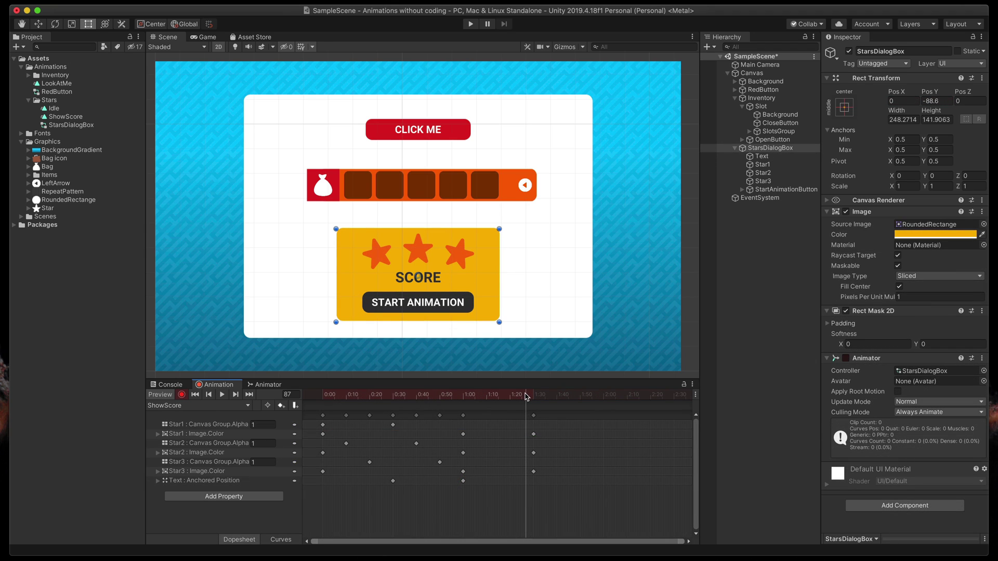
{"action": "left_click_drag", "start_coordinate": [527, 397], "coordinate": [581, 410]}
{"action": "left_click", "coordinate": [785, 149]}
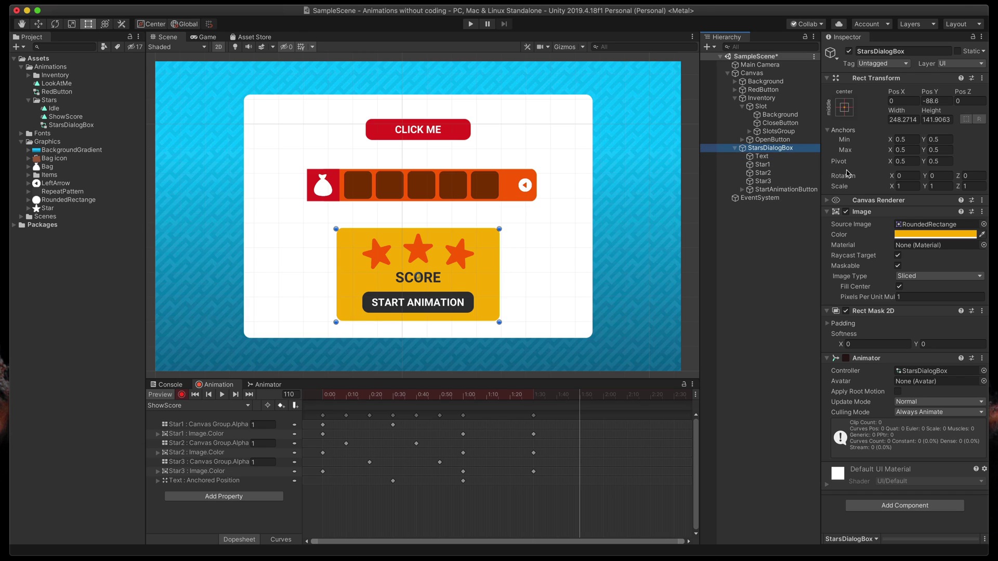
{"action": "left_click", "coordinate": [909, 186]}
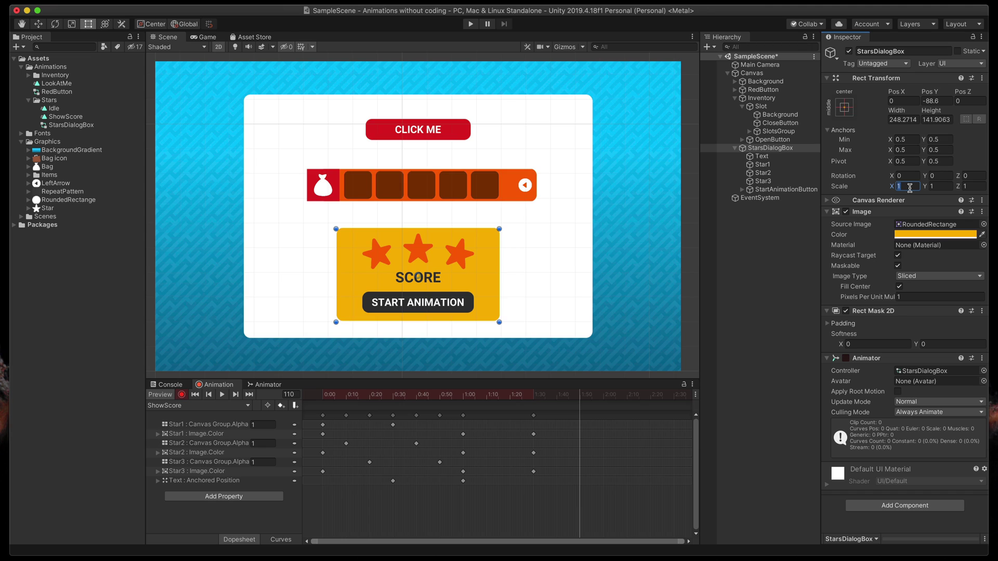
{"action": "type", "text": "1"}
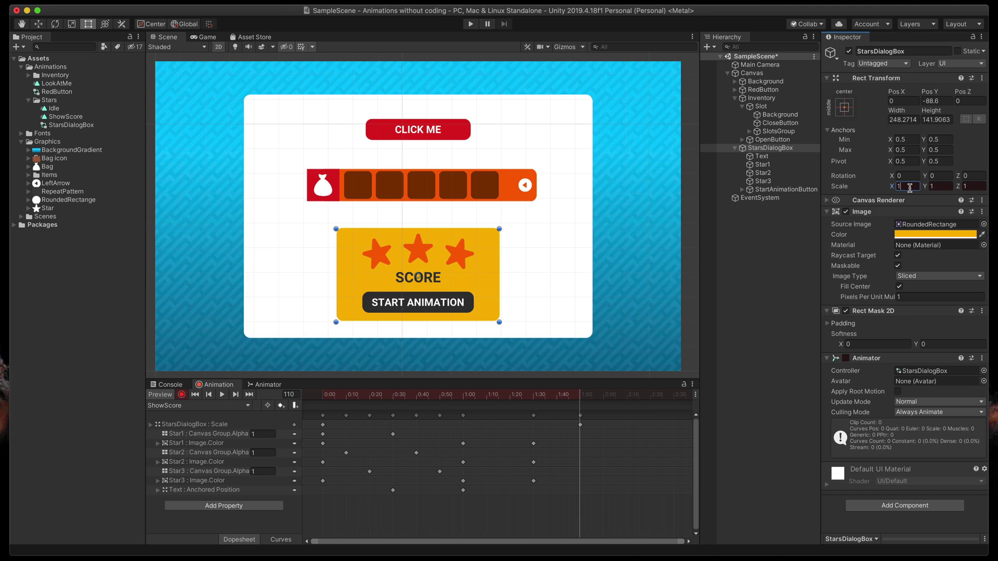
Key StarsDialogBox's Scale to 0 at 2:10 and preview the shrink
{"action": "left_click_drag", "start_coordinate": [587, 399], "coordinate": [628, 407]}
{"action": "left_click", "coordinate": [909, 186]}
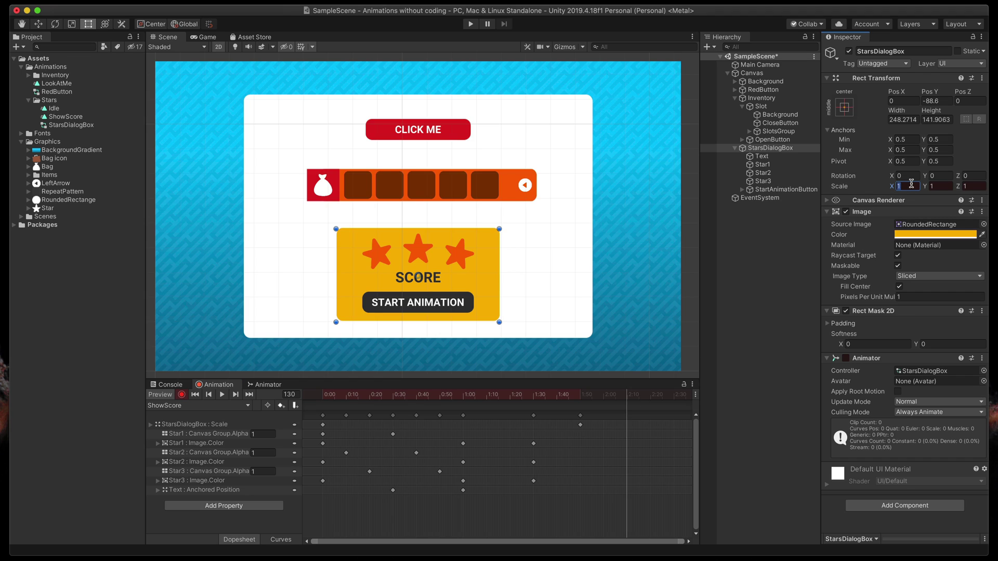
{"action": "type", "text": "0"}
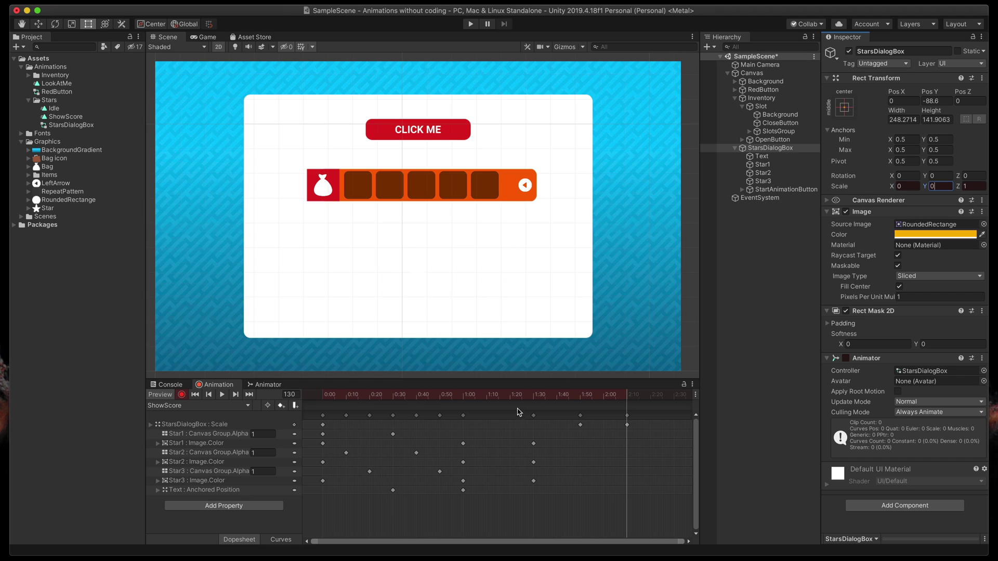
{"action": "left_click_drag", "start_coordinate": [518, 399], "coordinate": [521, 400]}
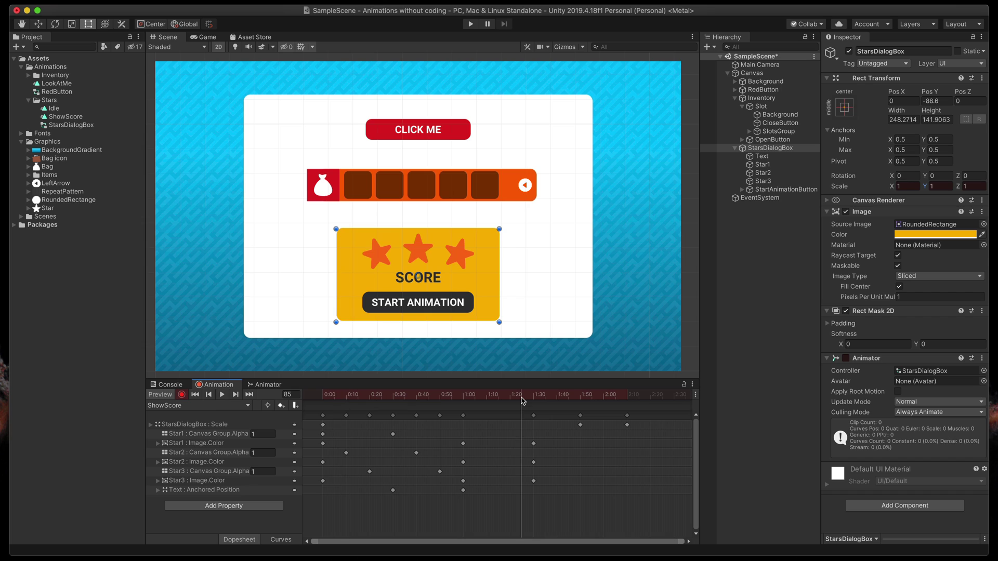
{"action": "key", "text": "space"}
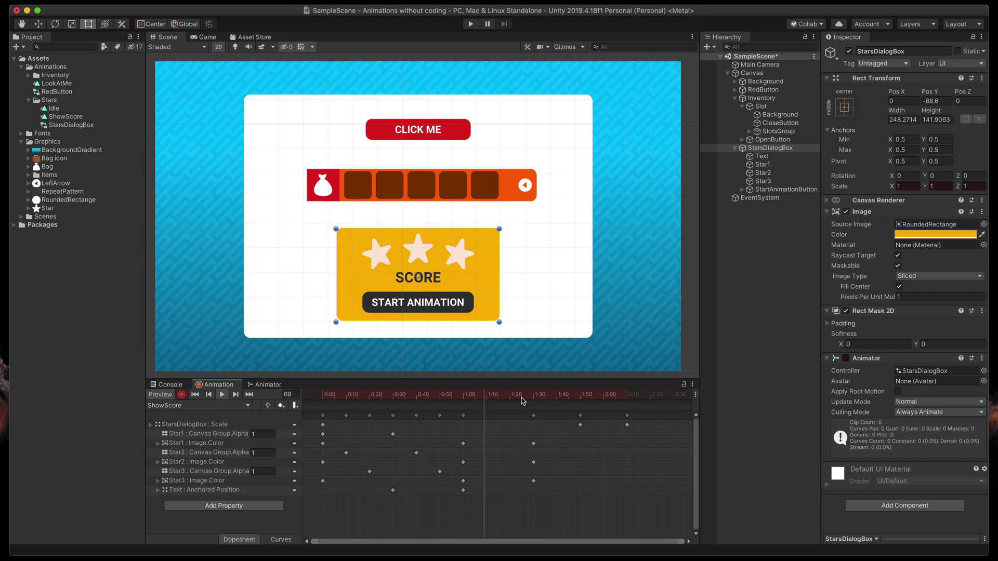
{"action": "left_click_drag", "start_coordinate": [524, 400], "coordinate": [628, 410]}
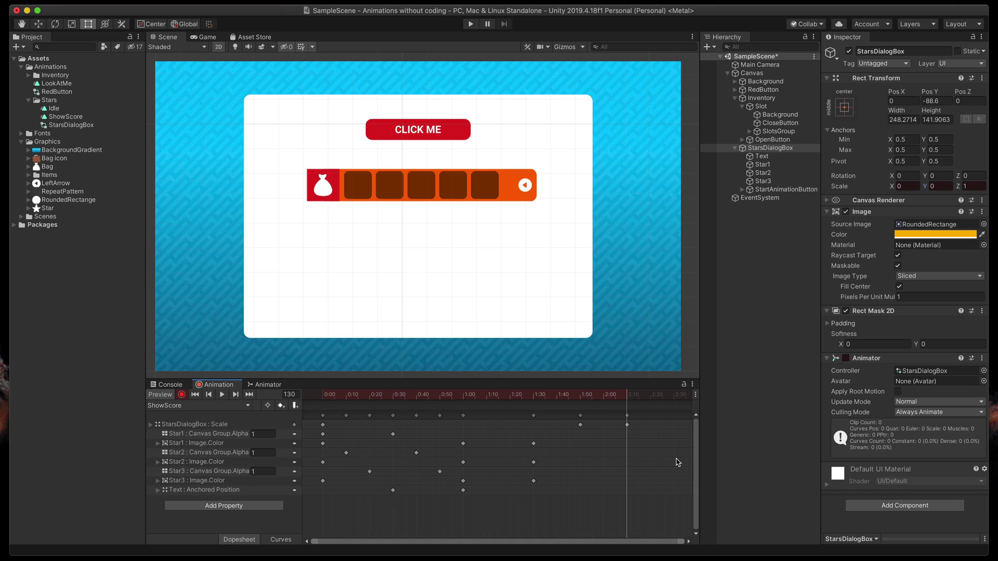
Create and attach a new DestroyOnClose script component to StarsDialogBox
{"action": "left_click", "coordinate": [826, 358]}
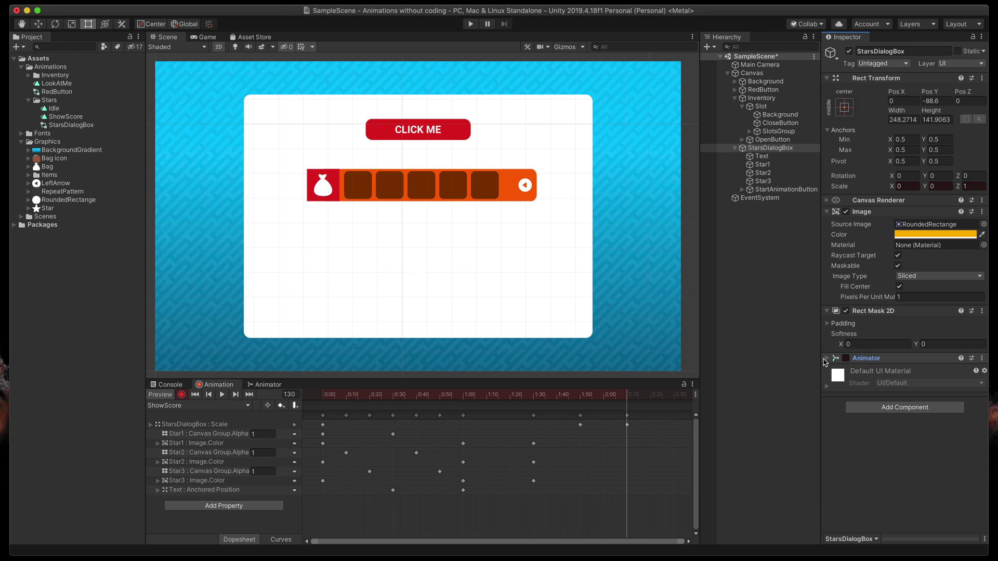
{"action": "left_click", "coordinate": [759, 150]}
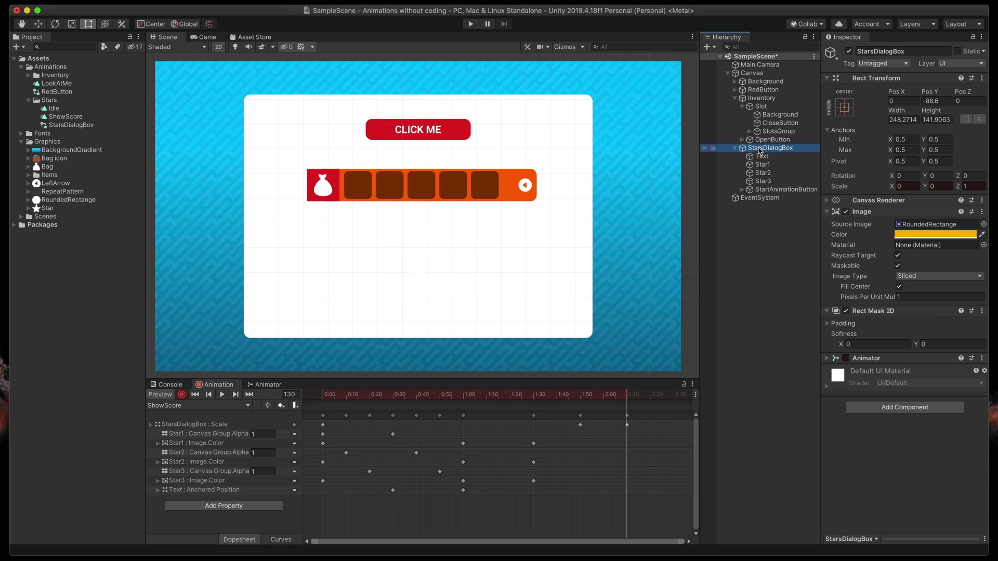
{"action": "left_click", "coordinate": [946, 411]}
{"action": "type", "text": "Destr"}
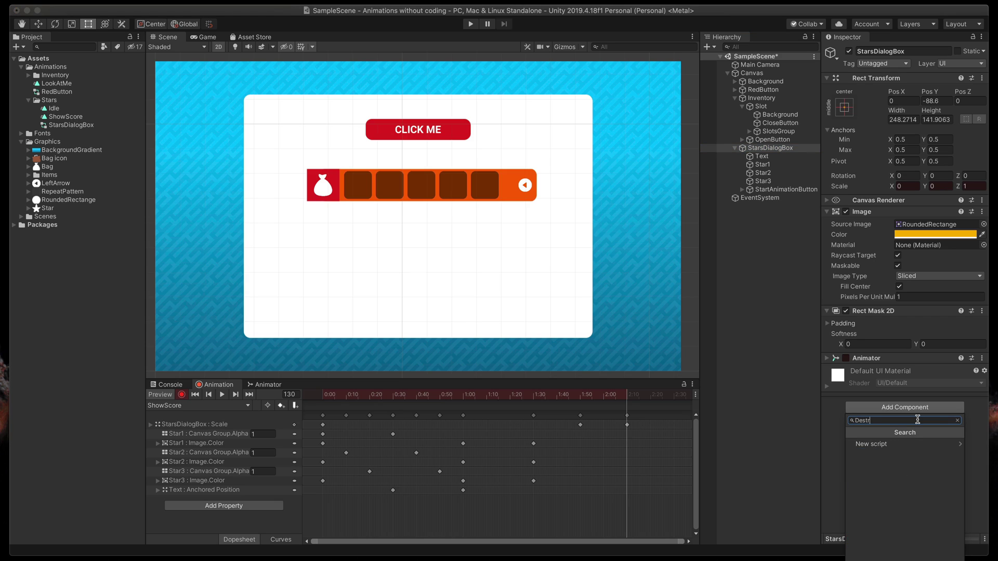
{"action": "type", "text": "oyOnClose"}
{"action": "key", "text": "Return"}
{"action": "key", "text": "Return"}
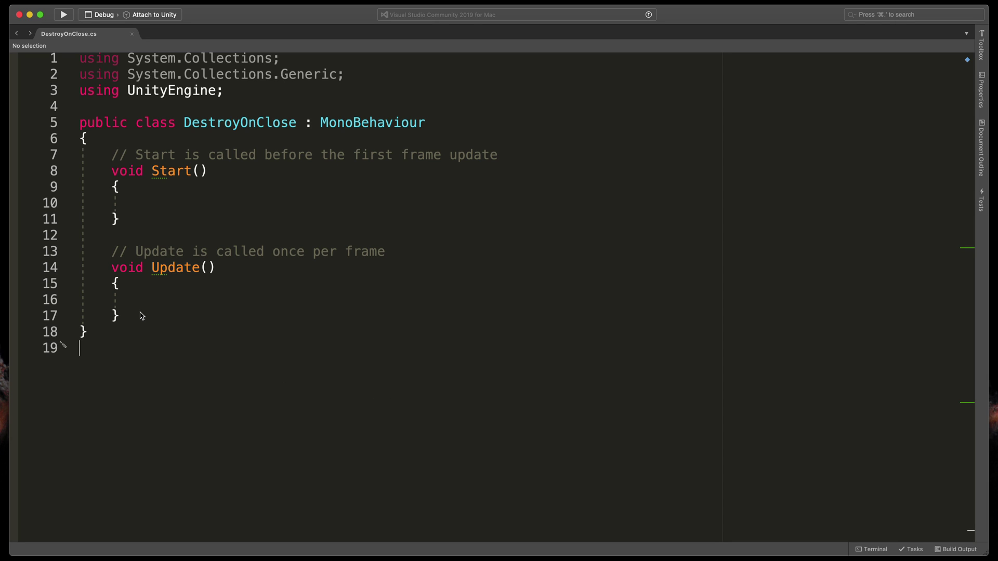
Swap the template Start and Update methods for public void OnClose() { Destroy(gameObject); }
{"action": "left_click_drag", "start_coordinate": [138, 314], "coordinate": [113, 154]}
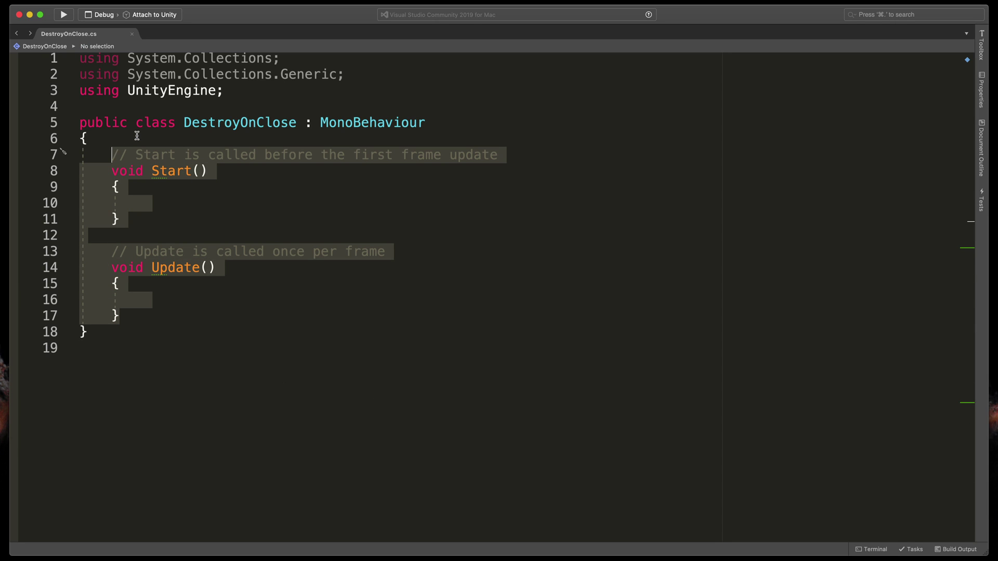
{"action": "type", "text": "public void "}
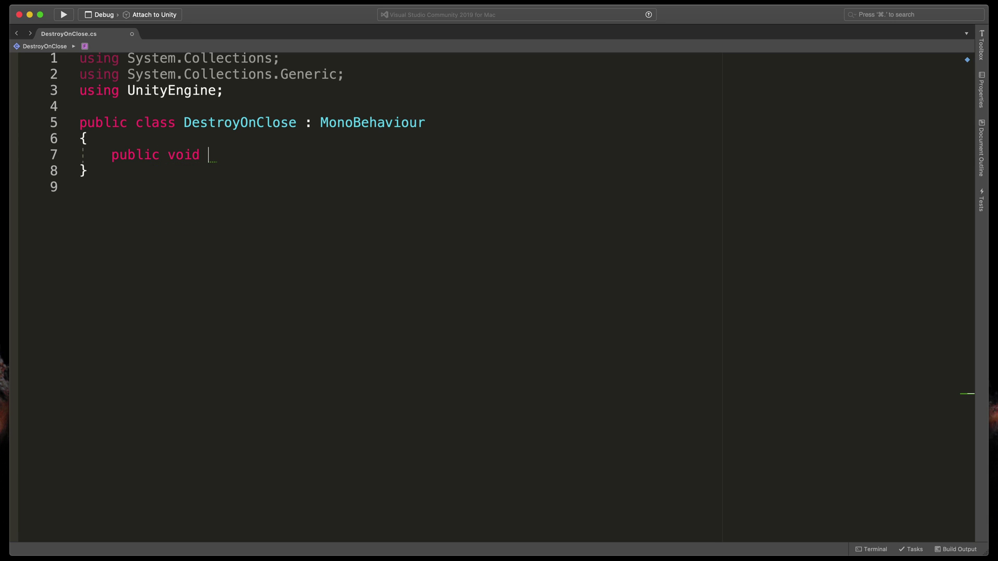
{"action": "type", "text": "OnClo"}
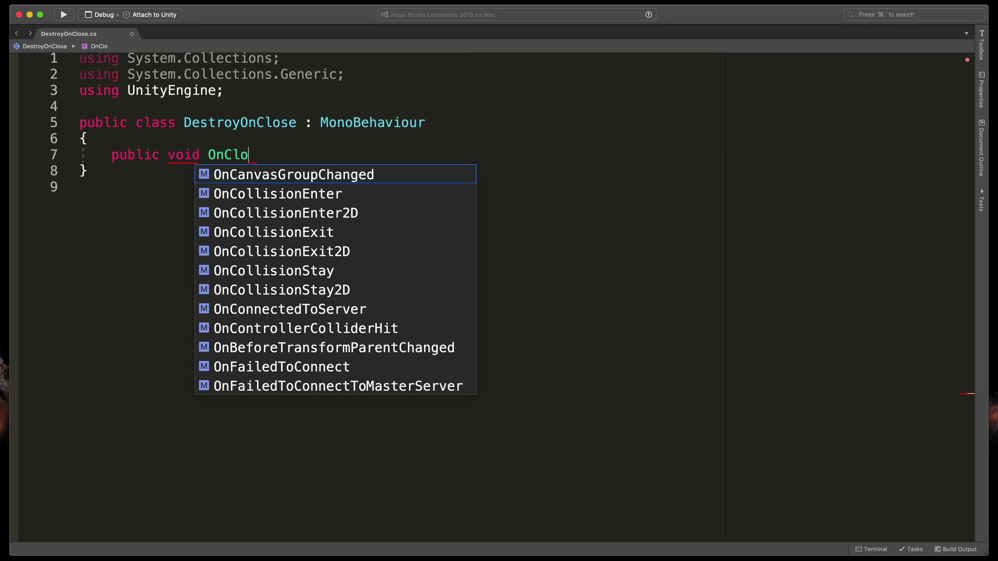
{"action": "type", "text": "se() {"}
{"action": "key", "text": "Return"}
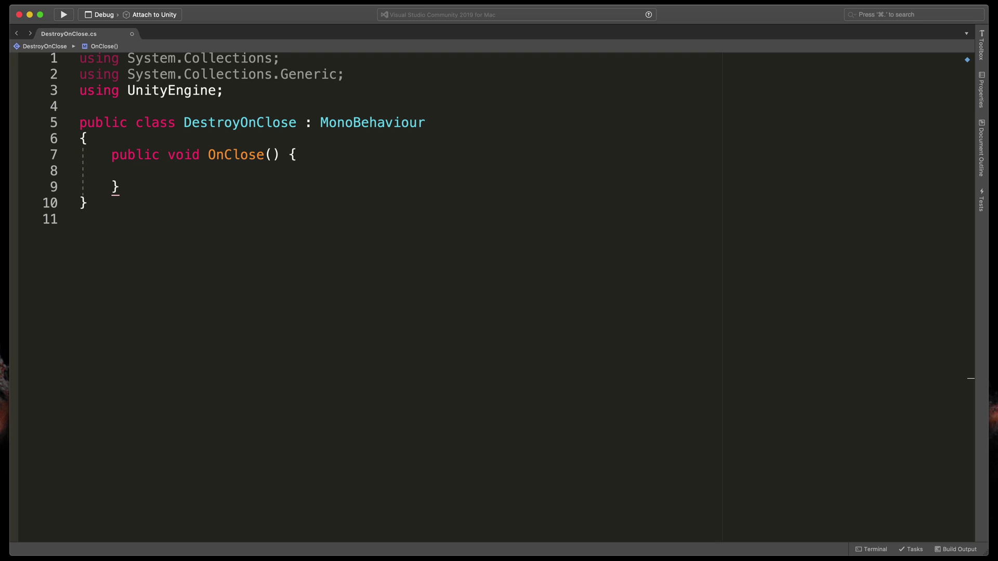
{"action": "type", "text": "Destroy(gameObject);"}
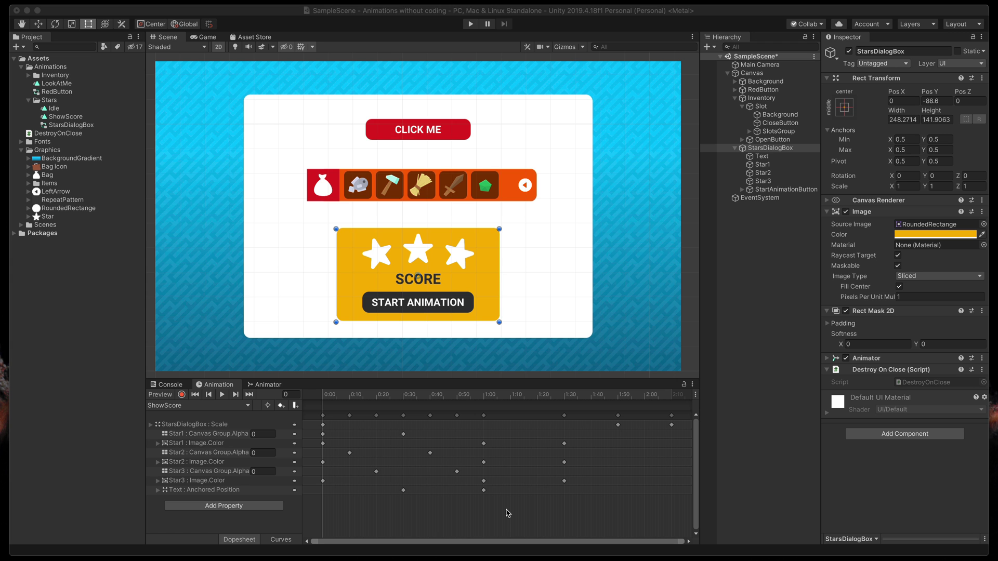
Add an animation event at frame 130 of the ShowScore clip that calls OnClose()
{"action": "left_click", "coordinate": [427, 432]}
{"action": "left_click_drag", "start_coordinate": [375, 399], "coordinate": [670, 406]}
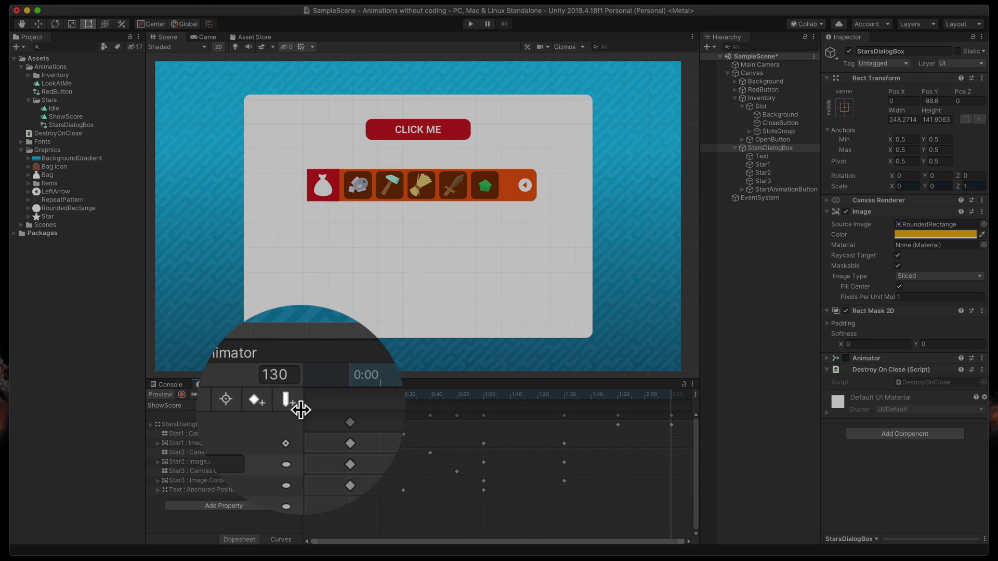
{"action": "left_click", "coordinate": [296, 406]}
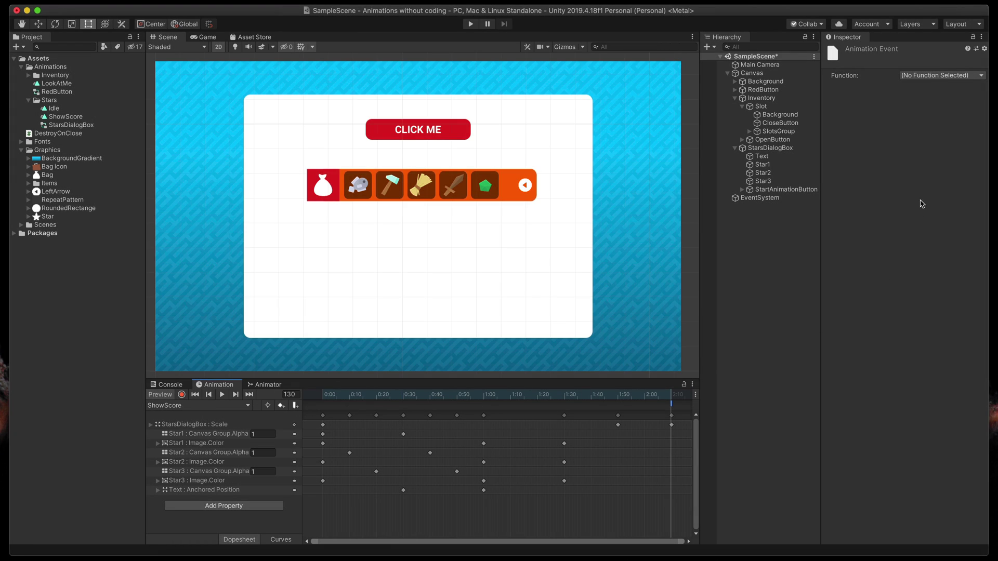
{"action": "left_click", "coordinate": [969, 80]}
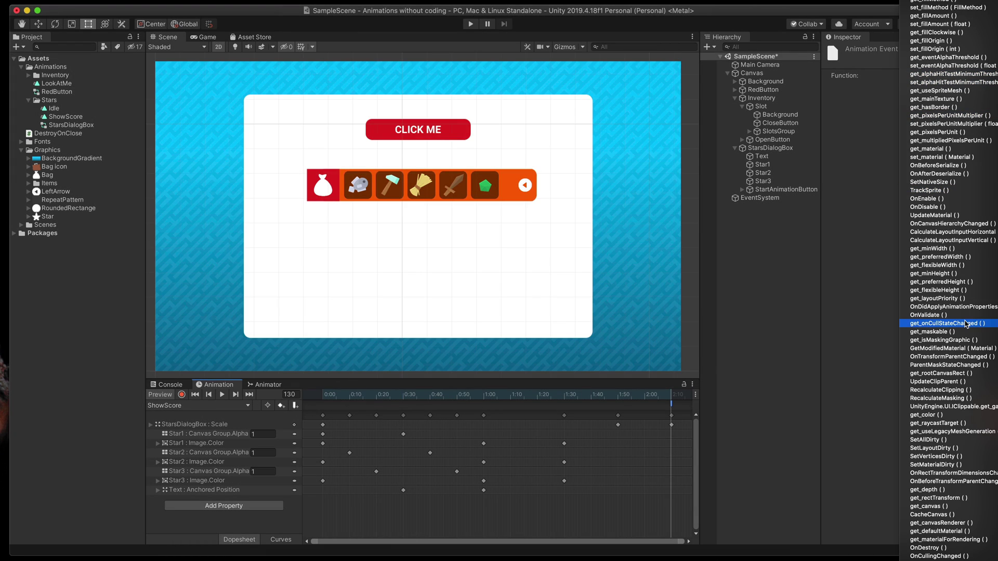
{"action": "scroll", "coordinate": [966, 323], "scroll_direction": "down", "scroll_amount": 2}
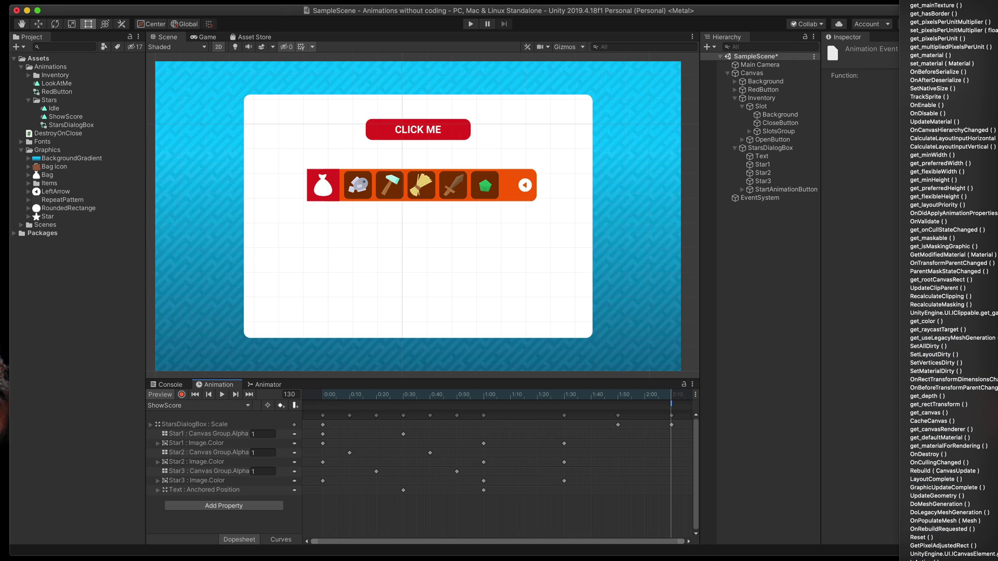
{"action": "left_click", "coordinate": [931, 201]}
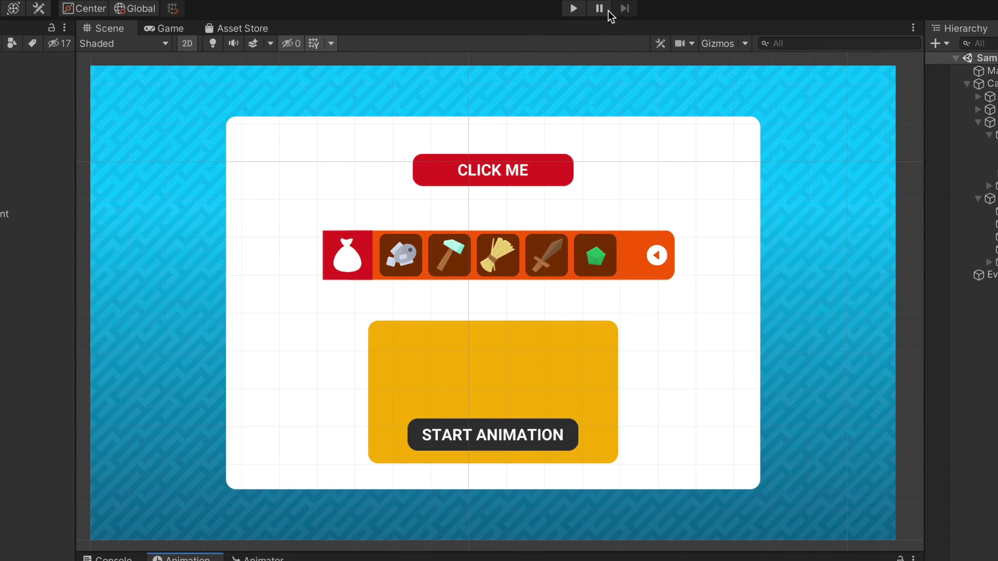
In Play mode, toggle the inventory bar open and closed several times, then start the score dialog animation
{"action": "left_click", "coordinate": [574, 7]}
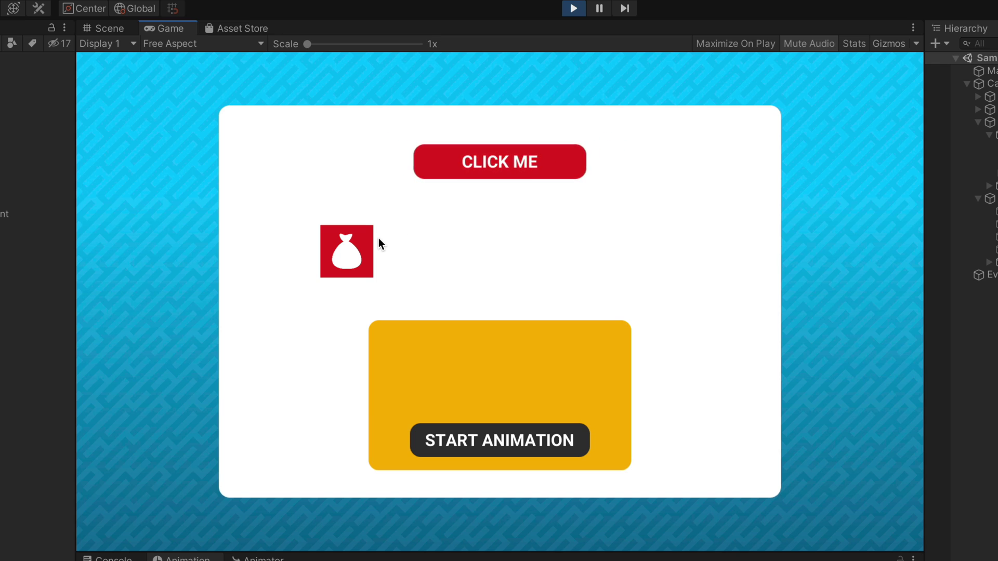
{"action": "left_click", "coordinate": [360, 250]}
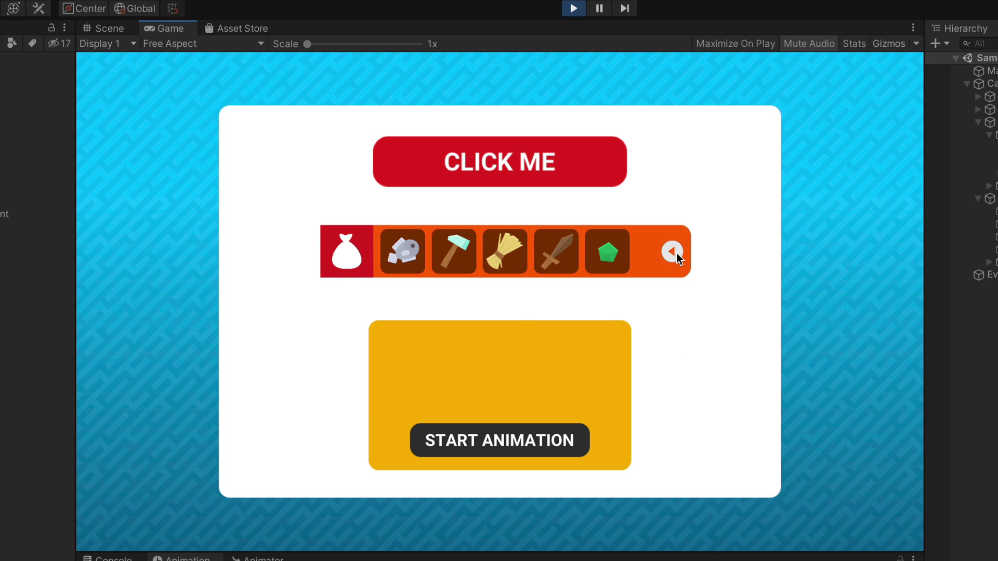
{"action": "left_click", "coordinate": [677, 254]}
{"action": "left_click", "coordinate": [342, 253]}
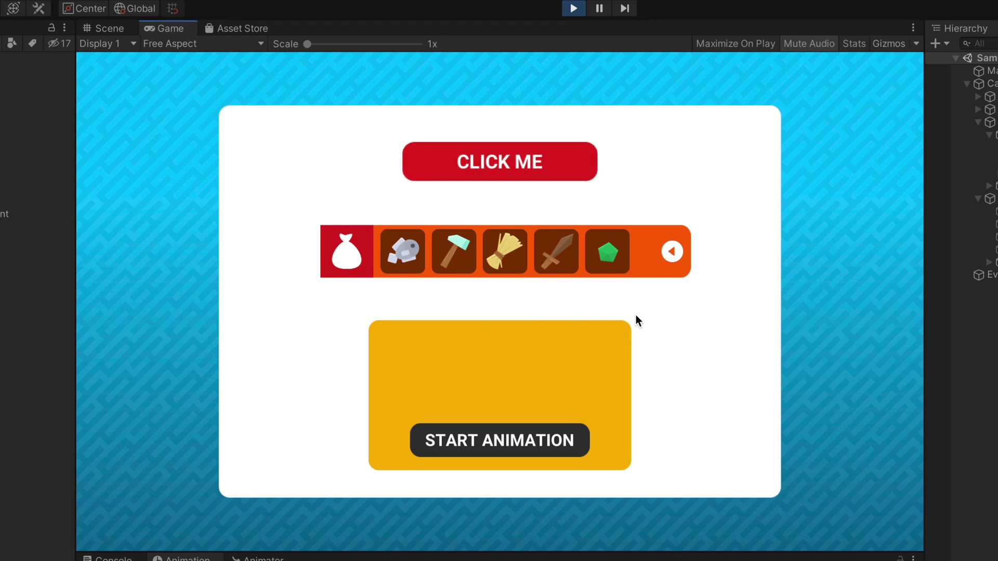
{"action": "left_click", "coordinate": [672, 252]}
{"action": "left_click", "coordinate": [367, 251]}
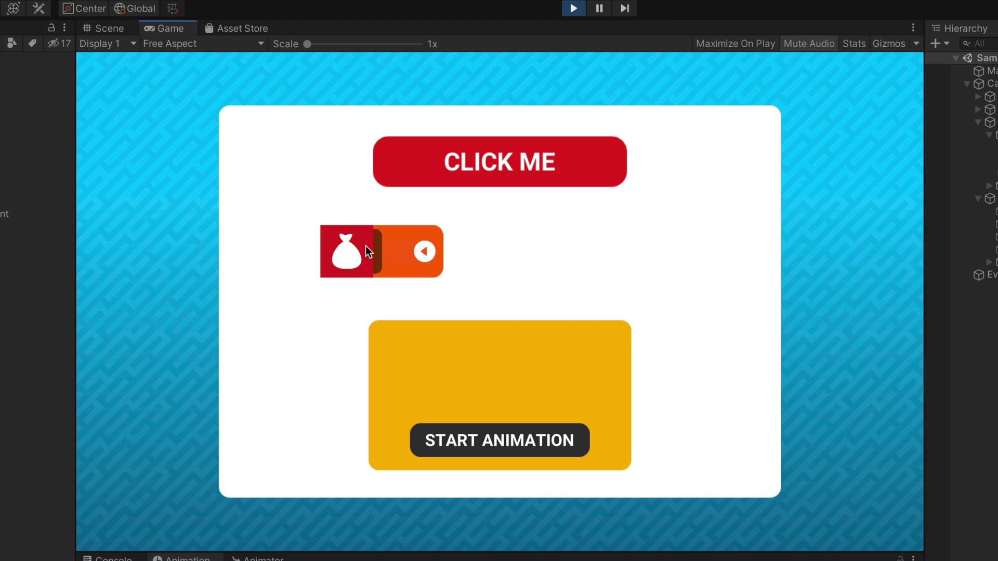
{"action": "left_click", "coordinate": [558, 438]}
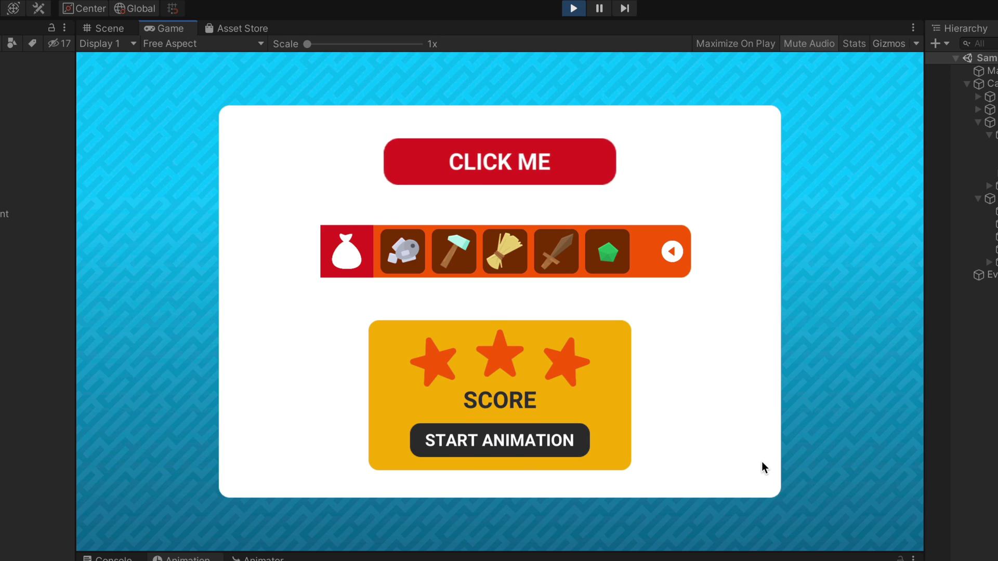